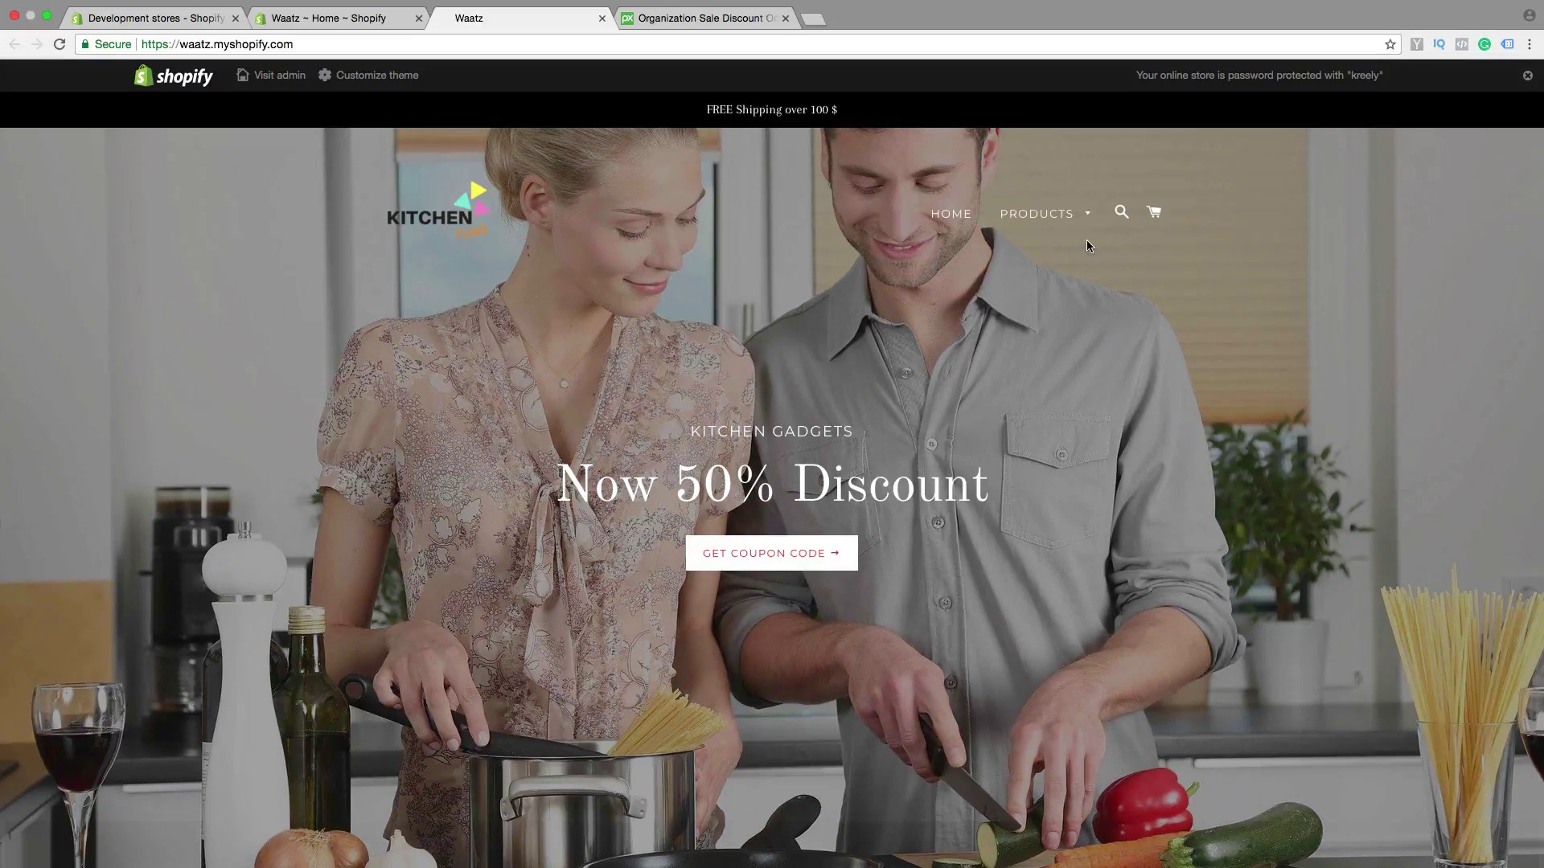
Scroll through the live storefront to review it before returning to the admin
{"action": "mouse_move", "coordinate": [1095, 232]}
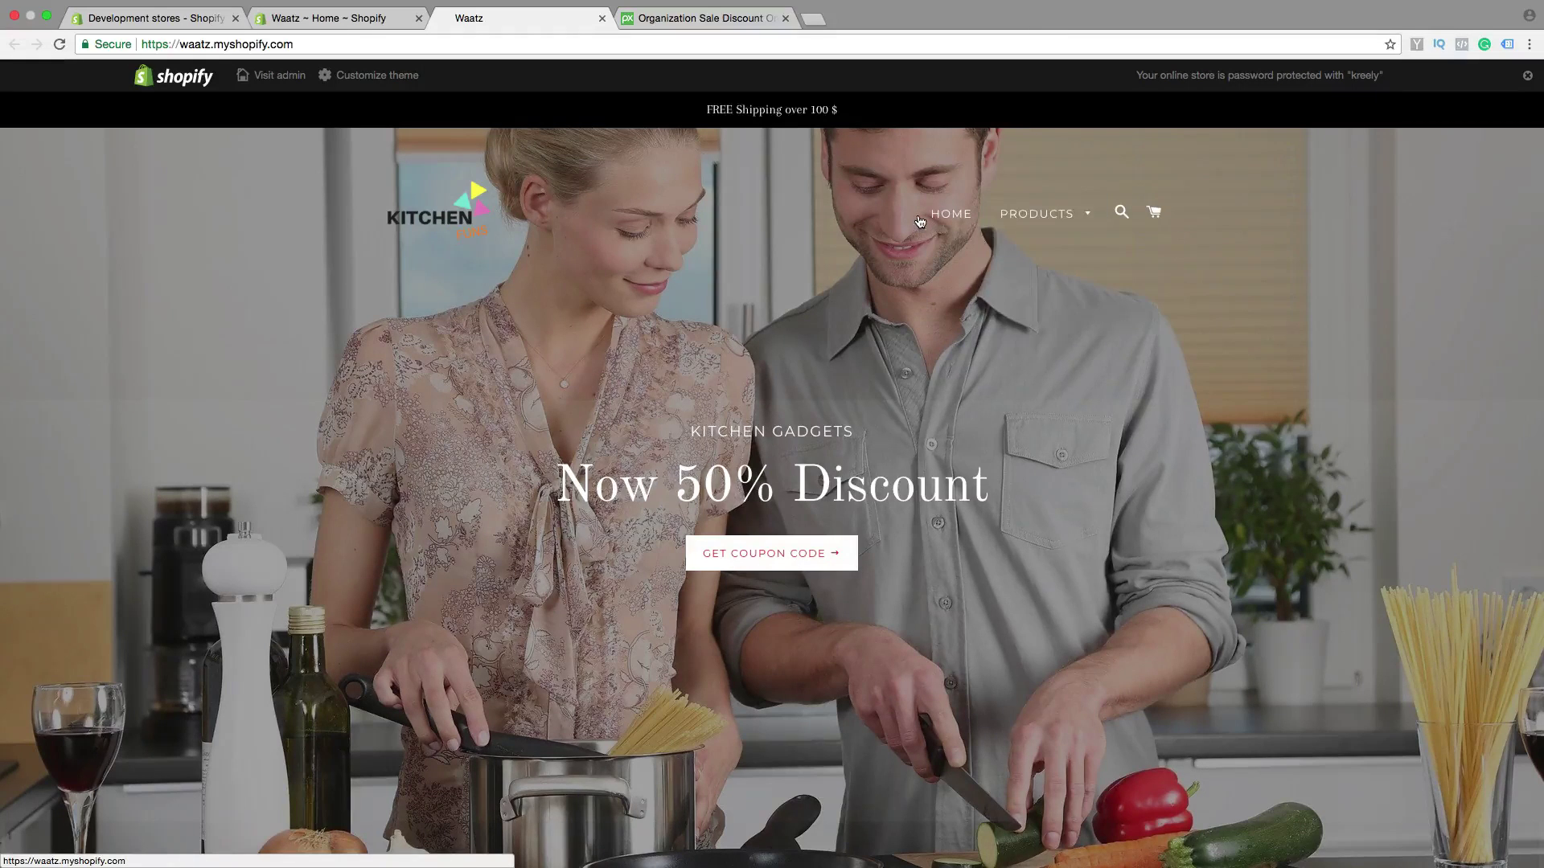
{"action": "scroll", "coordinate": [969, 266], "scroll_direction": "down", "scroll_amount": 20}
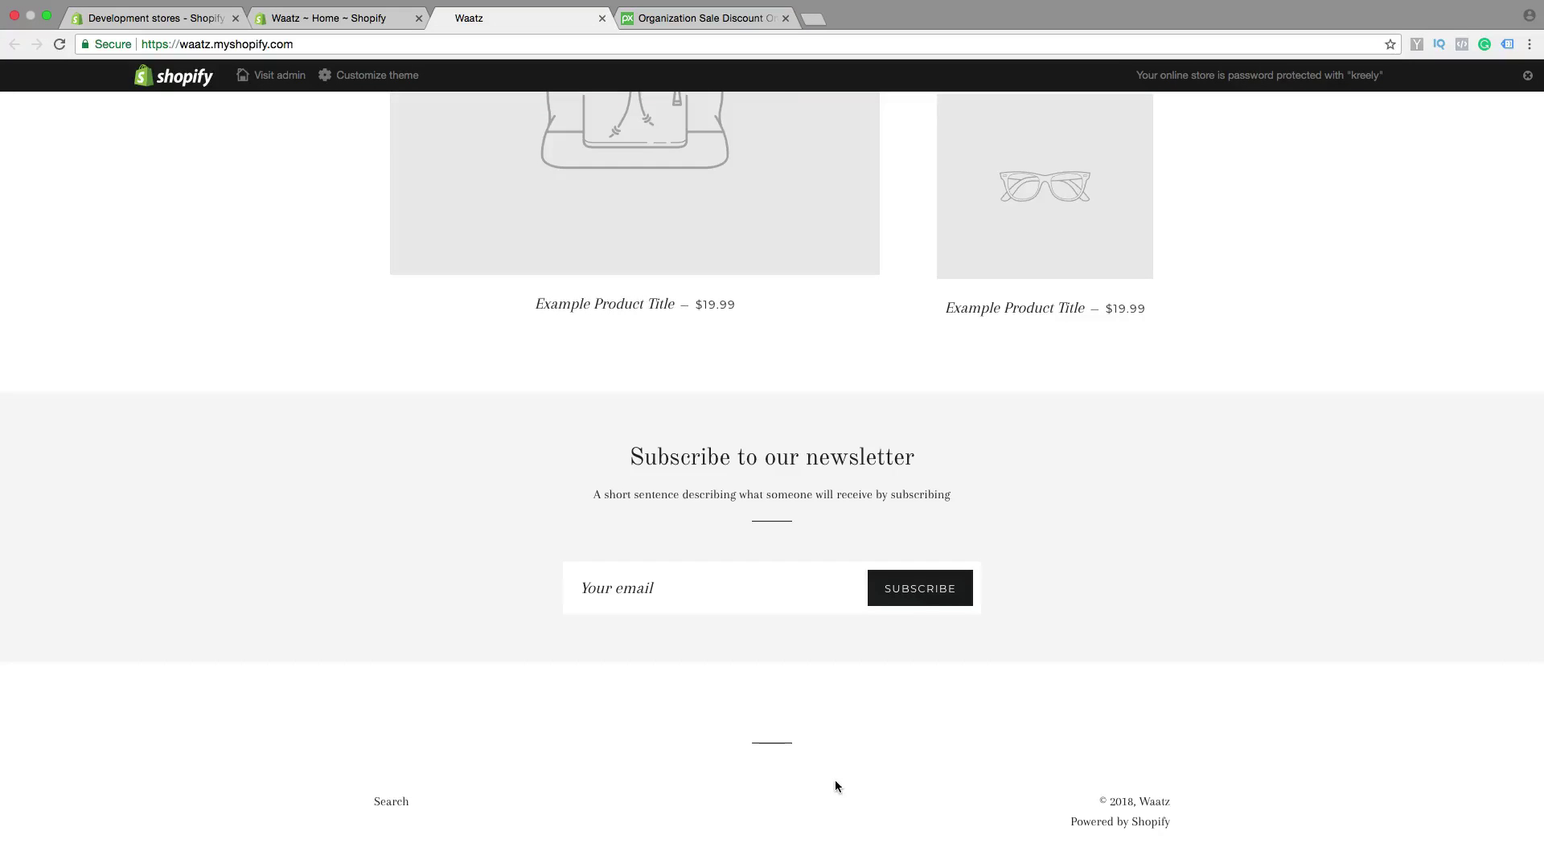
{"action": "scroll", "coordinate": [841, 733], "scroll_direction": "up", "scroll_amount": 20}
{"action": "scroll", "coordinate": [844, 738], "scroll_direction": "up", "scroll_amount": 1}
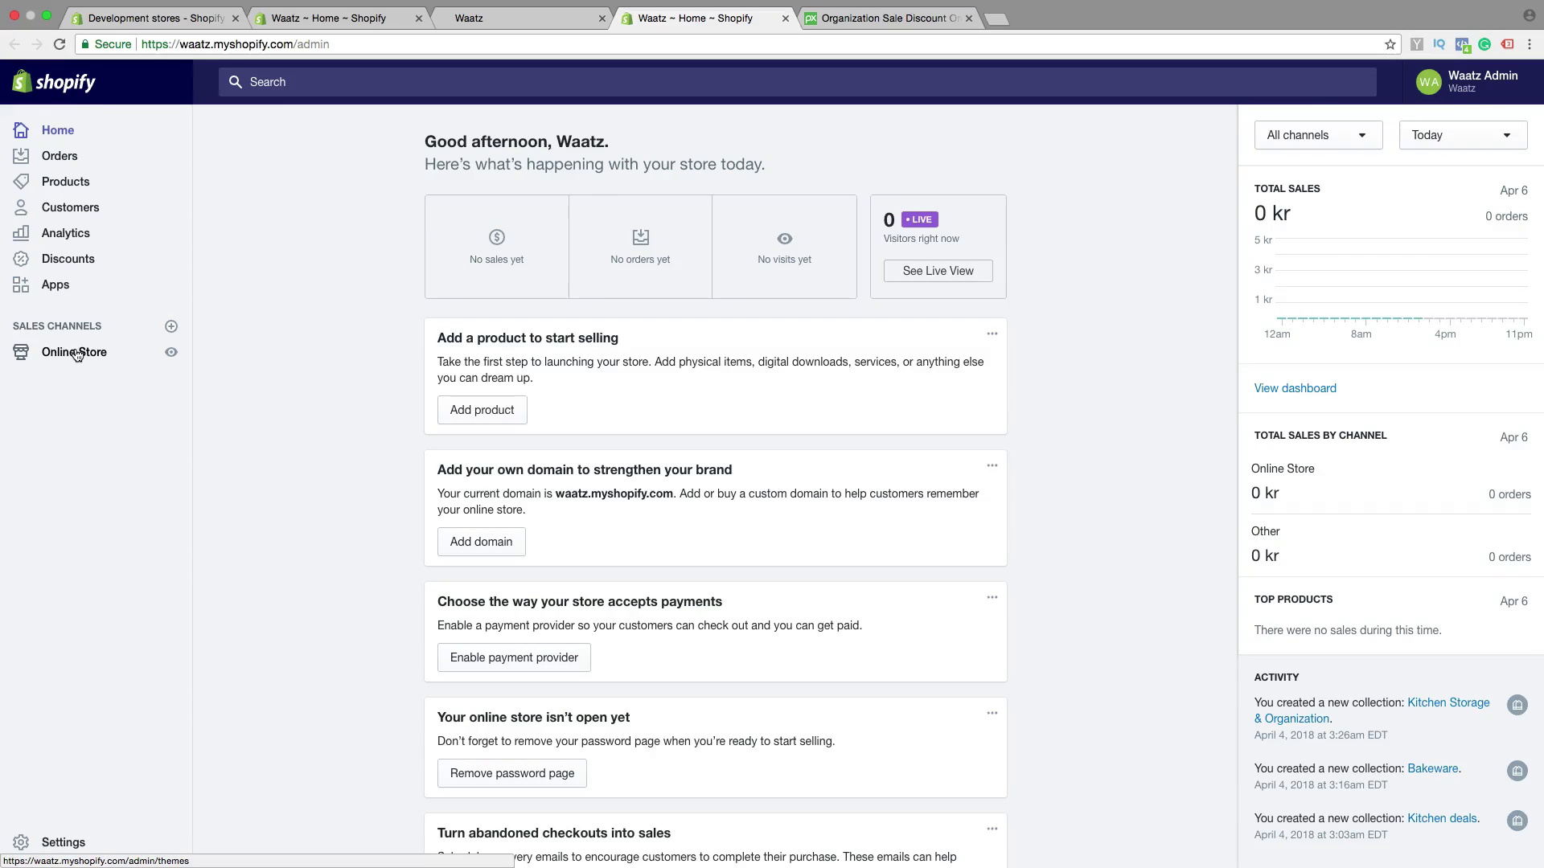
Add a new page under Online Store > Pages and title it 'Contact us'
{"action": "left_click", "coordinate": [77, 356]}
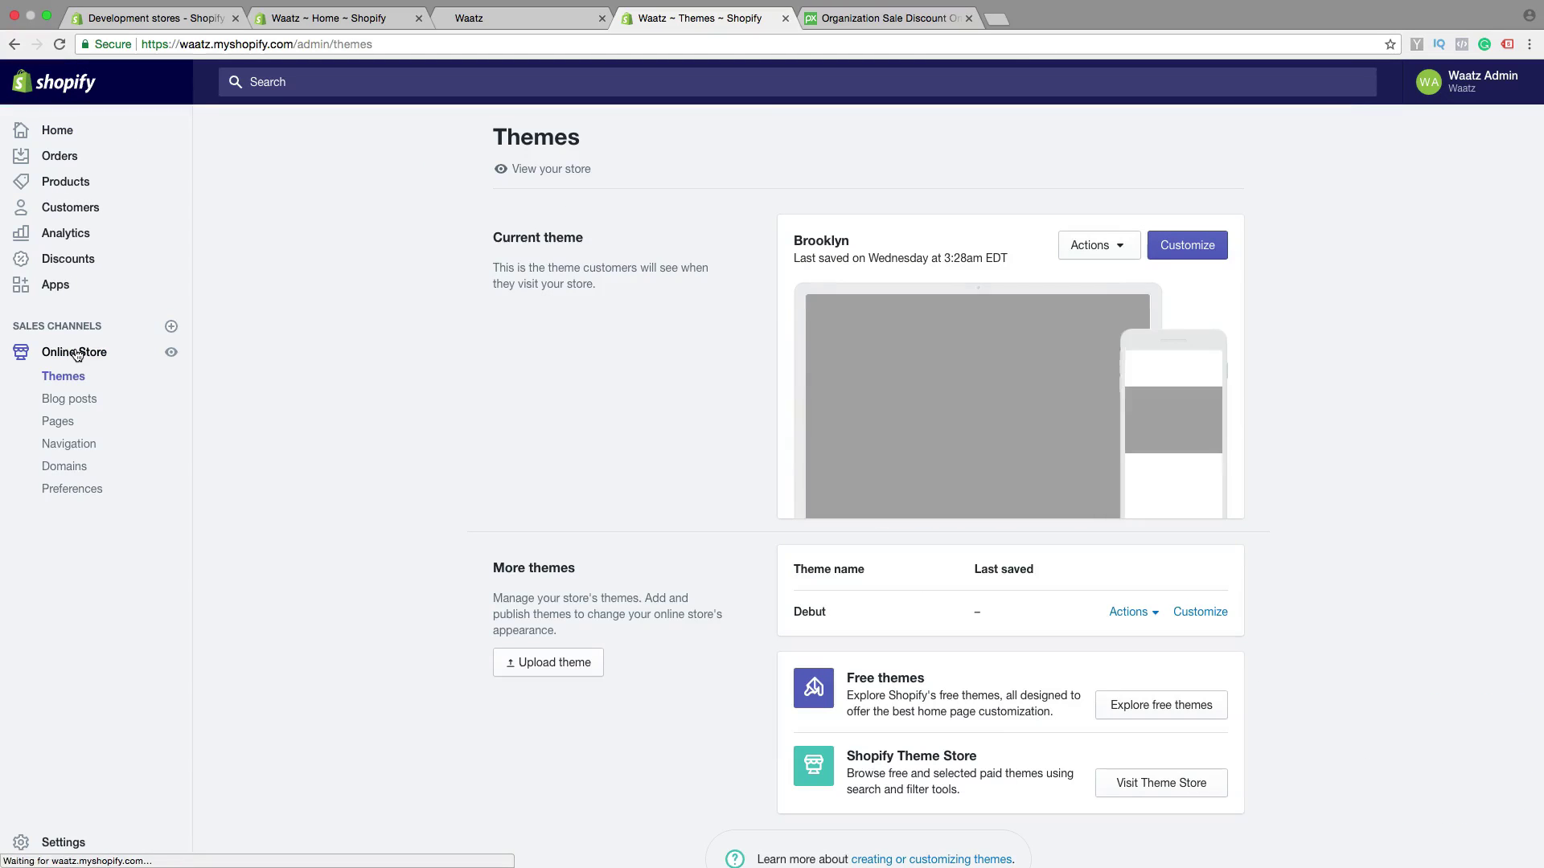
{"action": "left_click", "coordinate": [56, 425]}
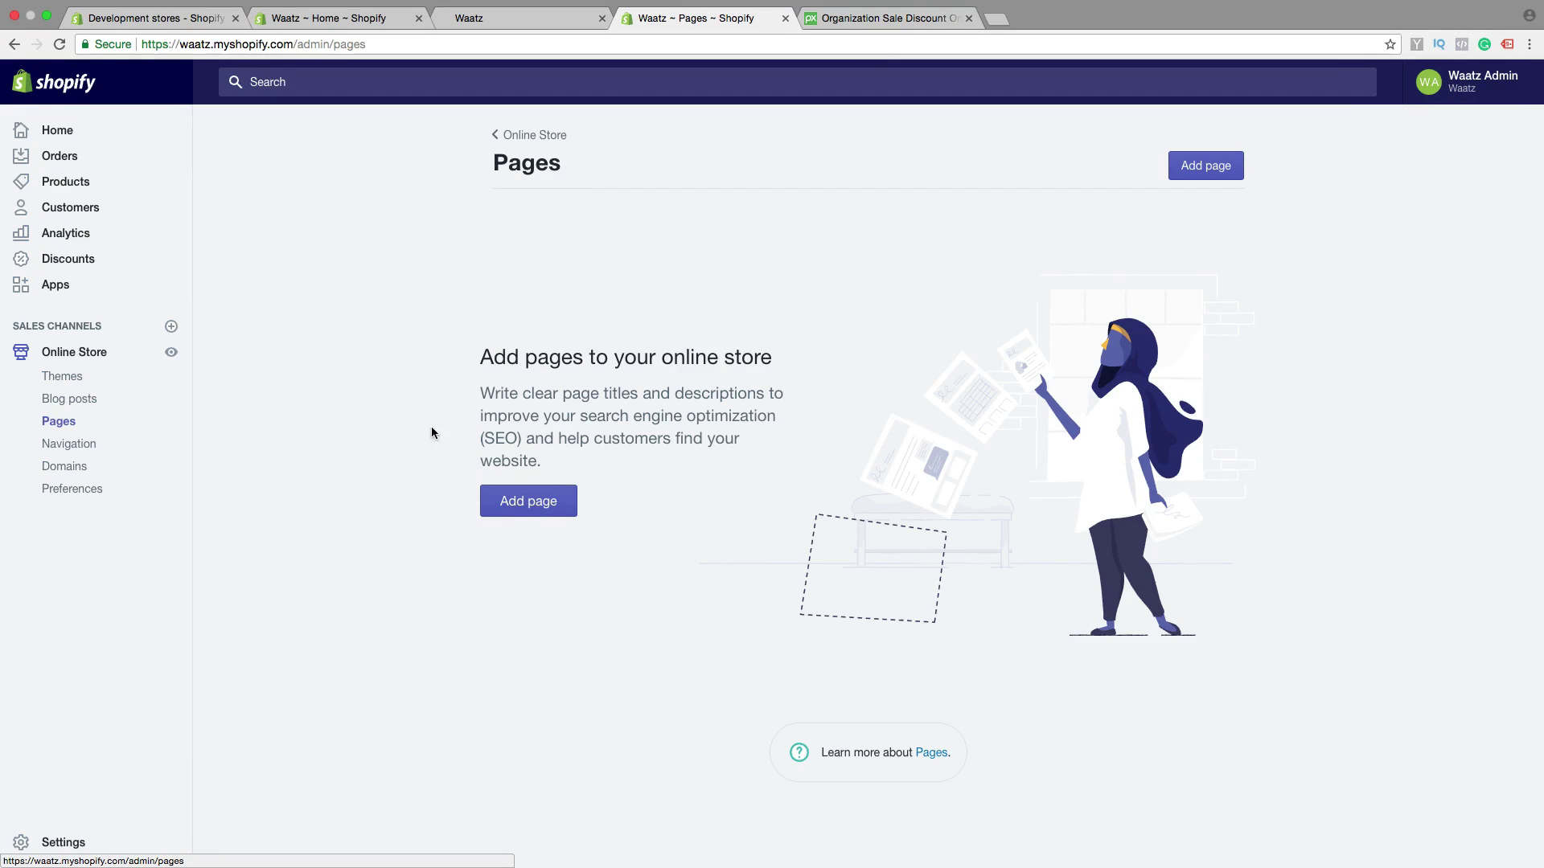
{"action": "left_click", "coordinate": [538, 511]}
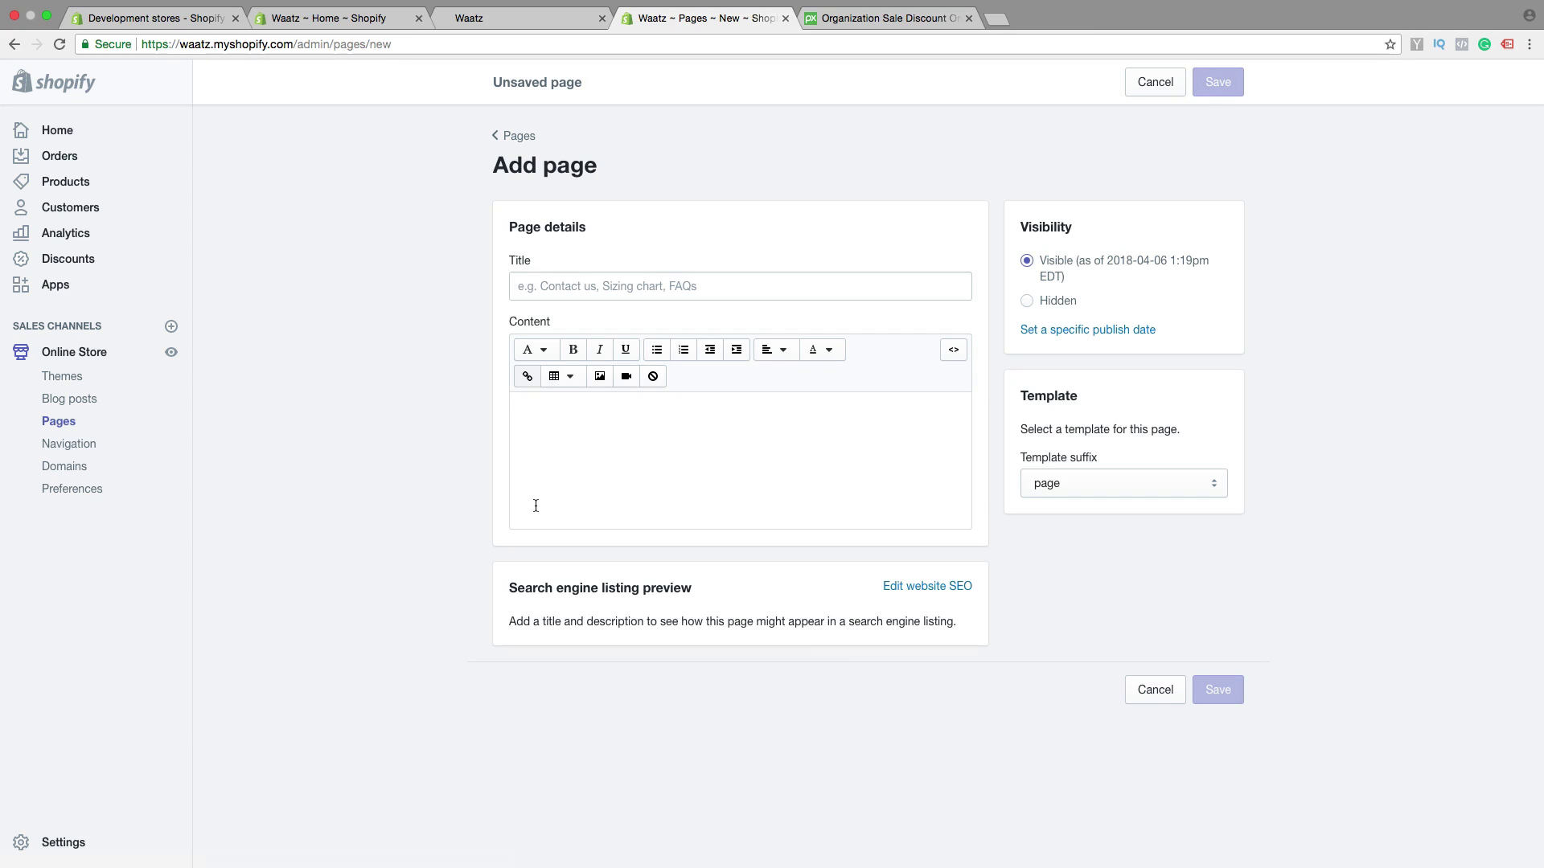
{"action": "left_click", "coordinate": [545, 288]}
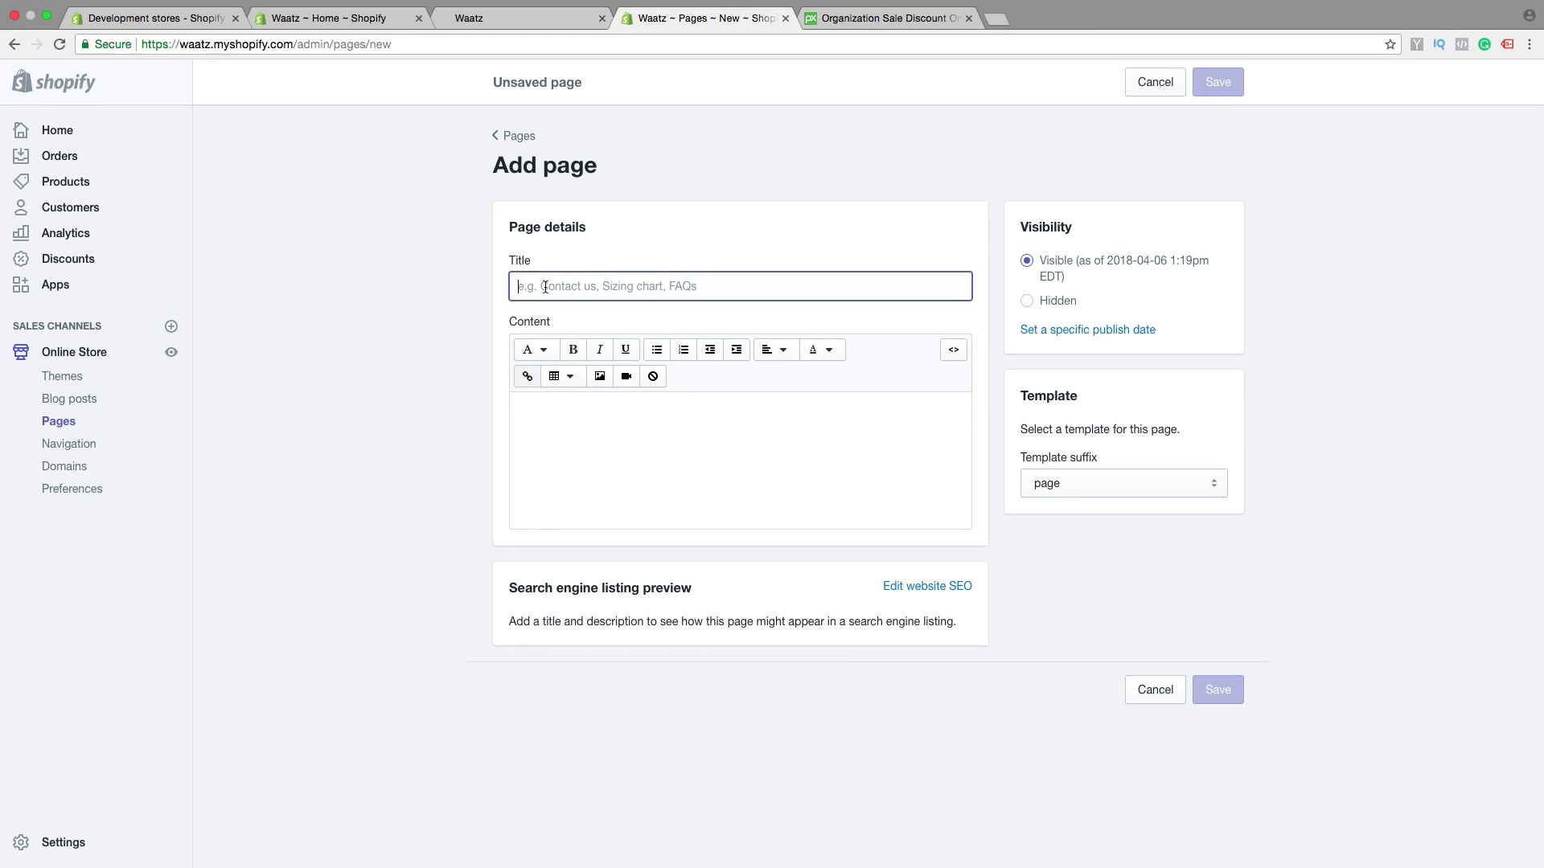
{"action": "type", "text": "Co"}
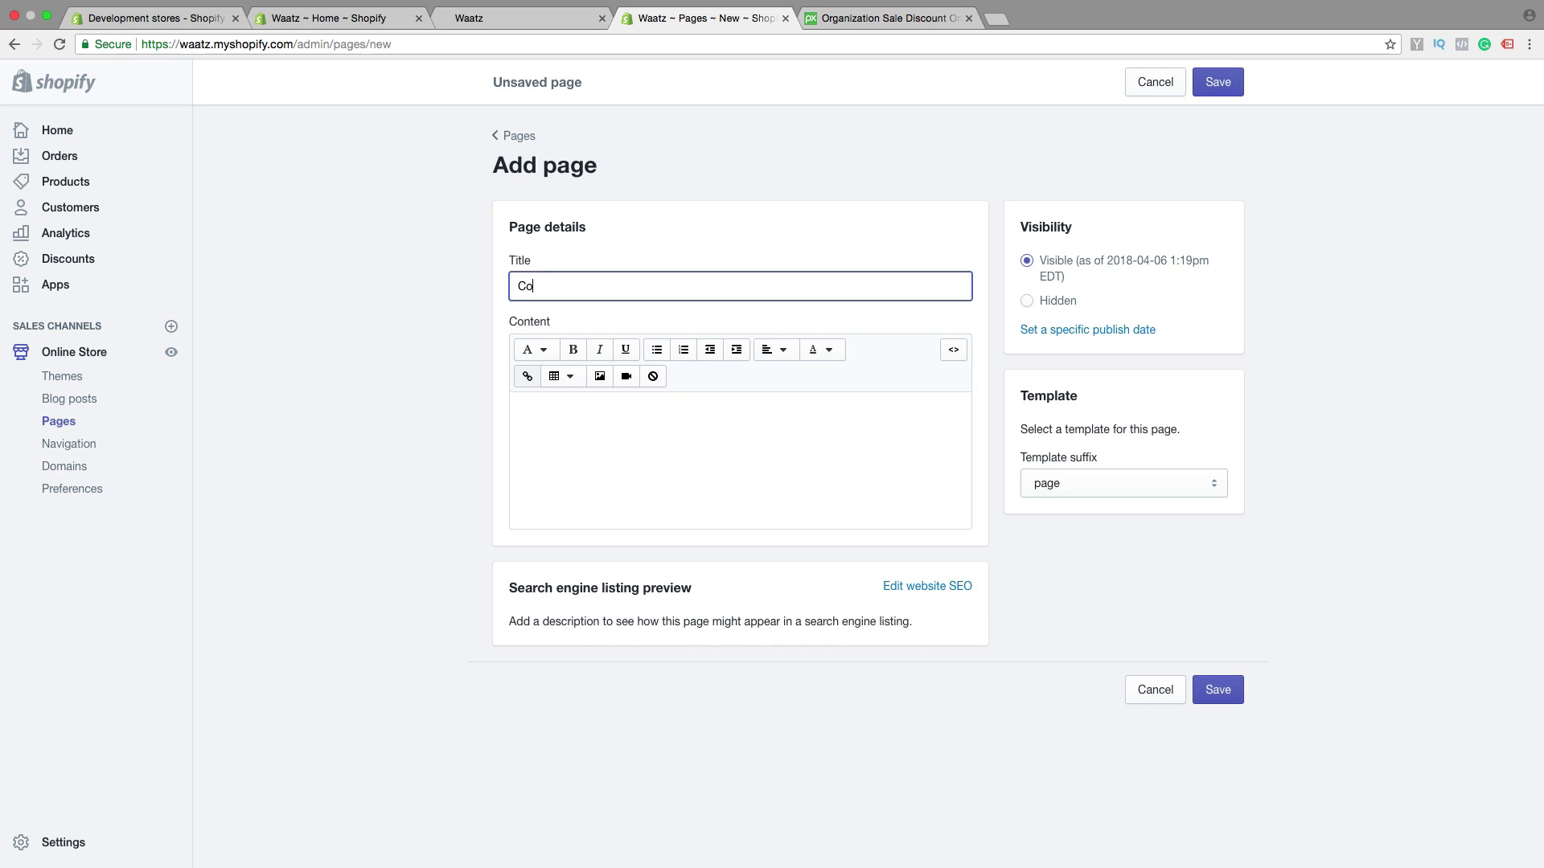
{"action": "type", "text": "ntact us"}
Search Pixabay for 'contact us' images and browse the results
{"action": "left_click", "coordinate": [876, 18]}
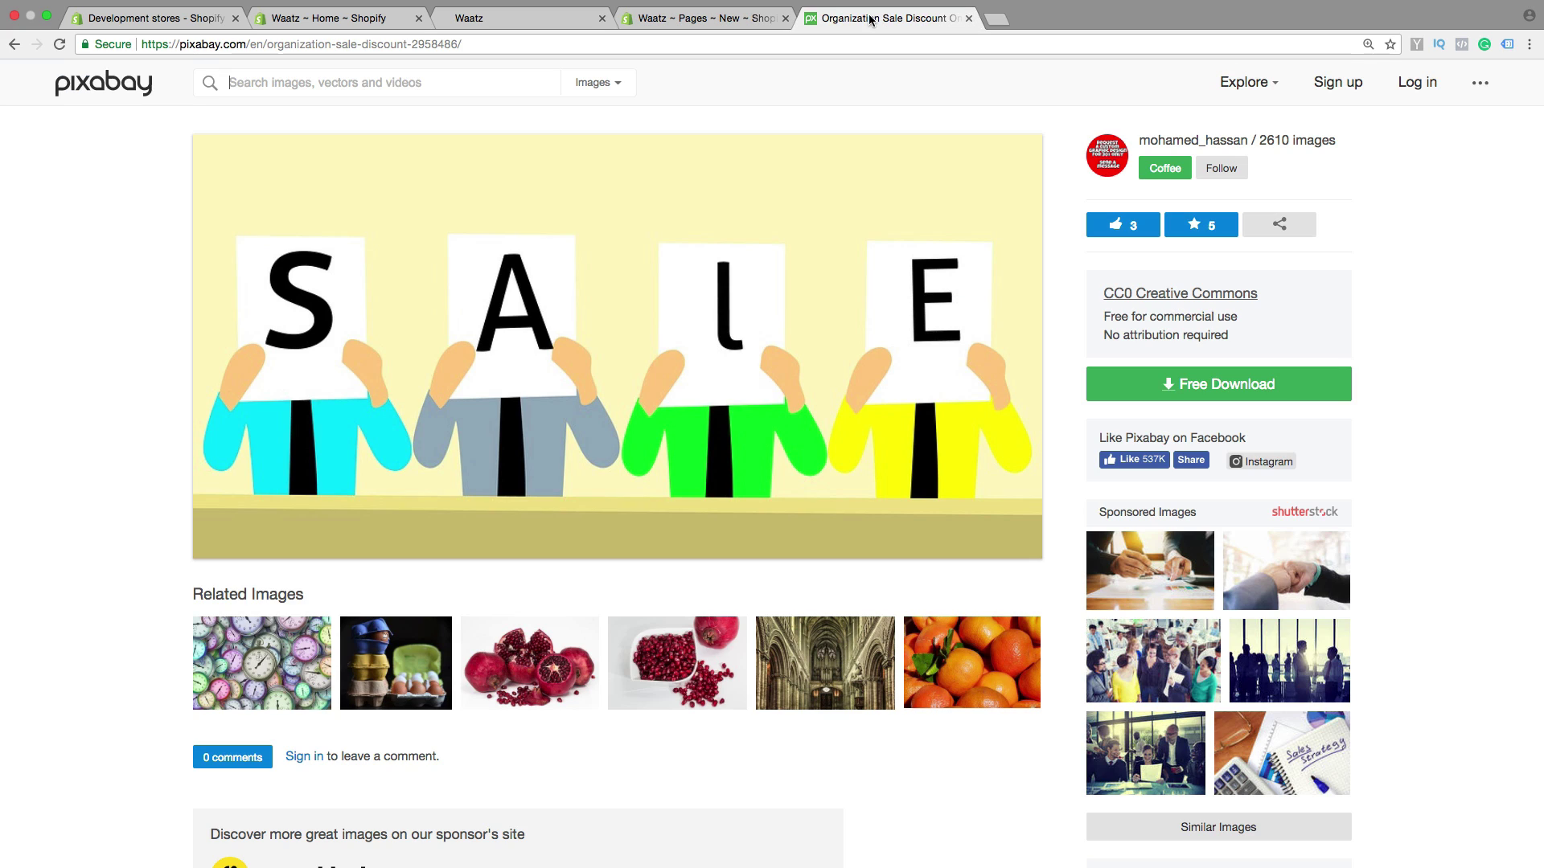
{"action": "left_click", "coordinate": [421, 86]}
{"action": "type", "text": "contact"}
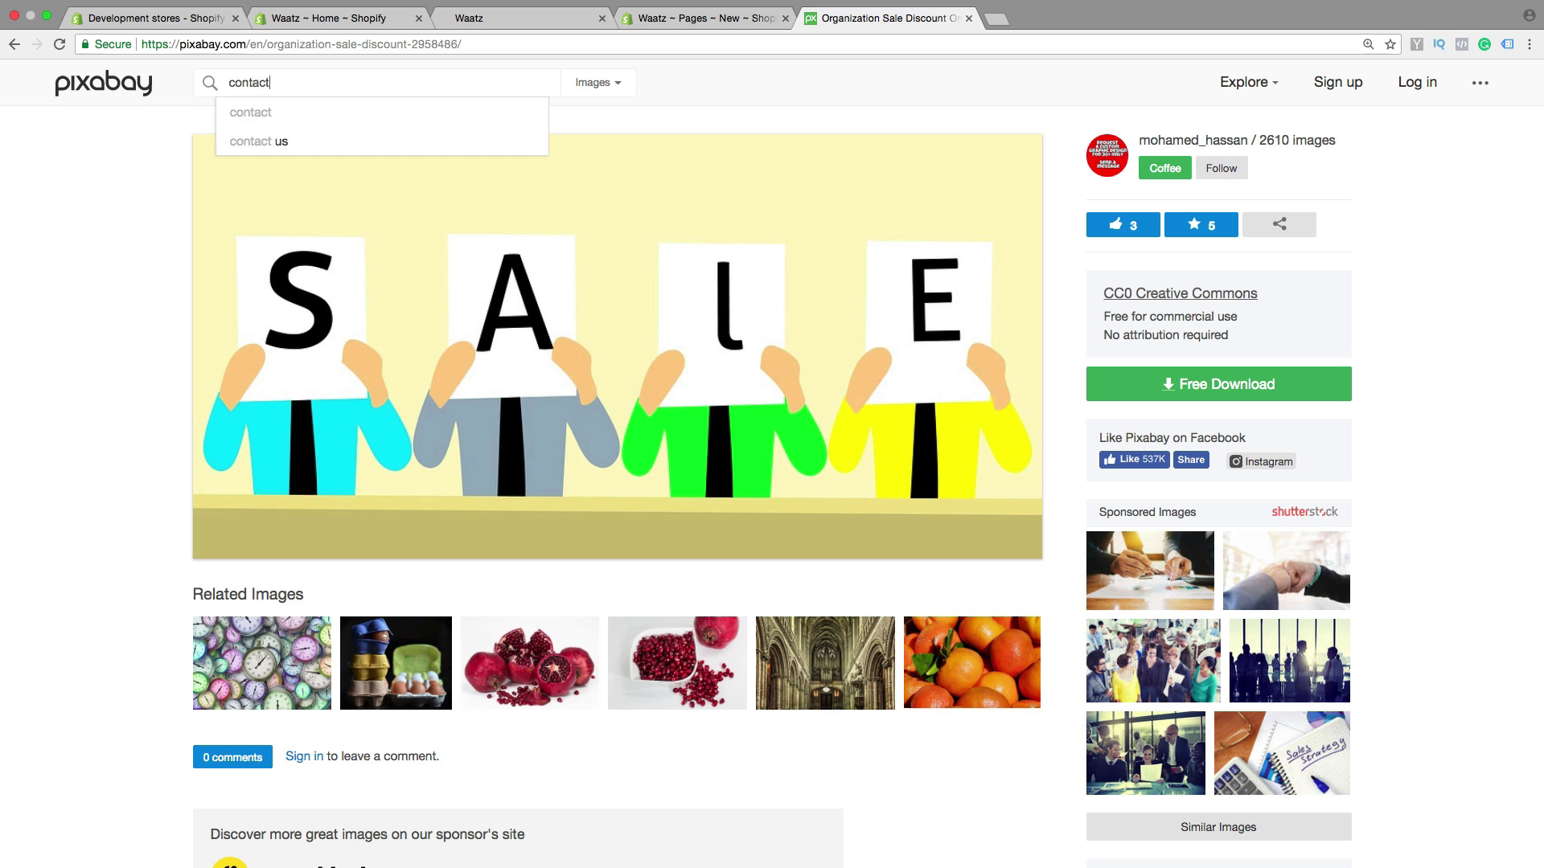
{"action": "type", "text": " us"}
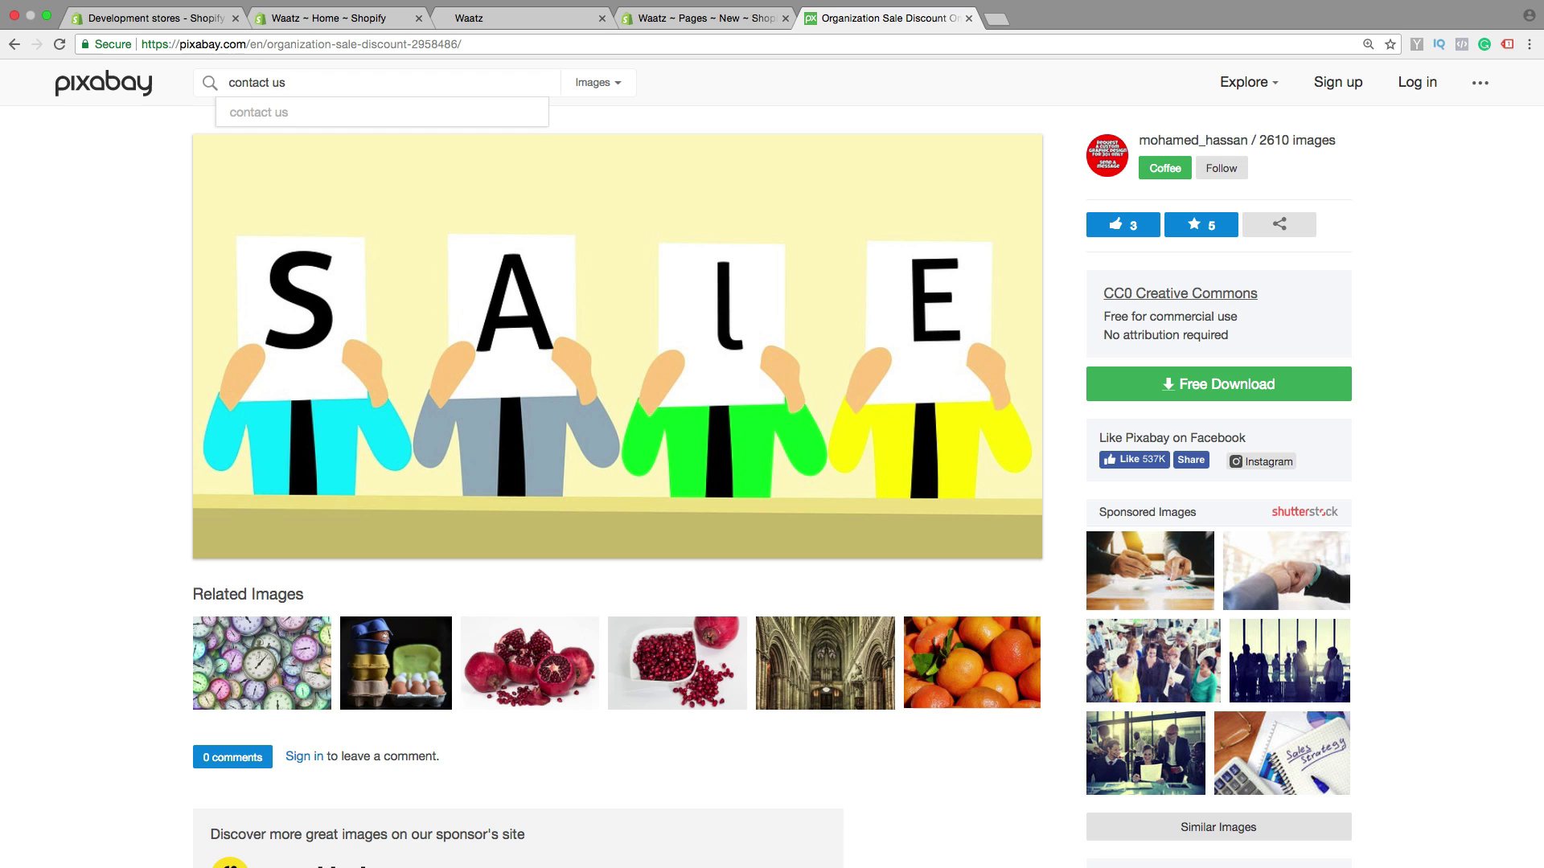
{"action": "key", "text": "Return"}
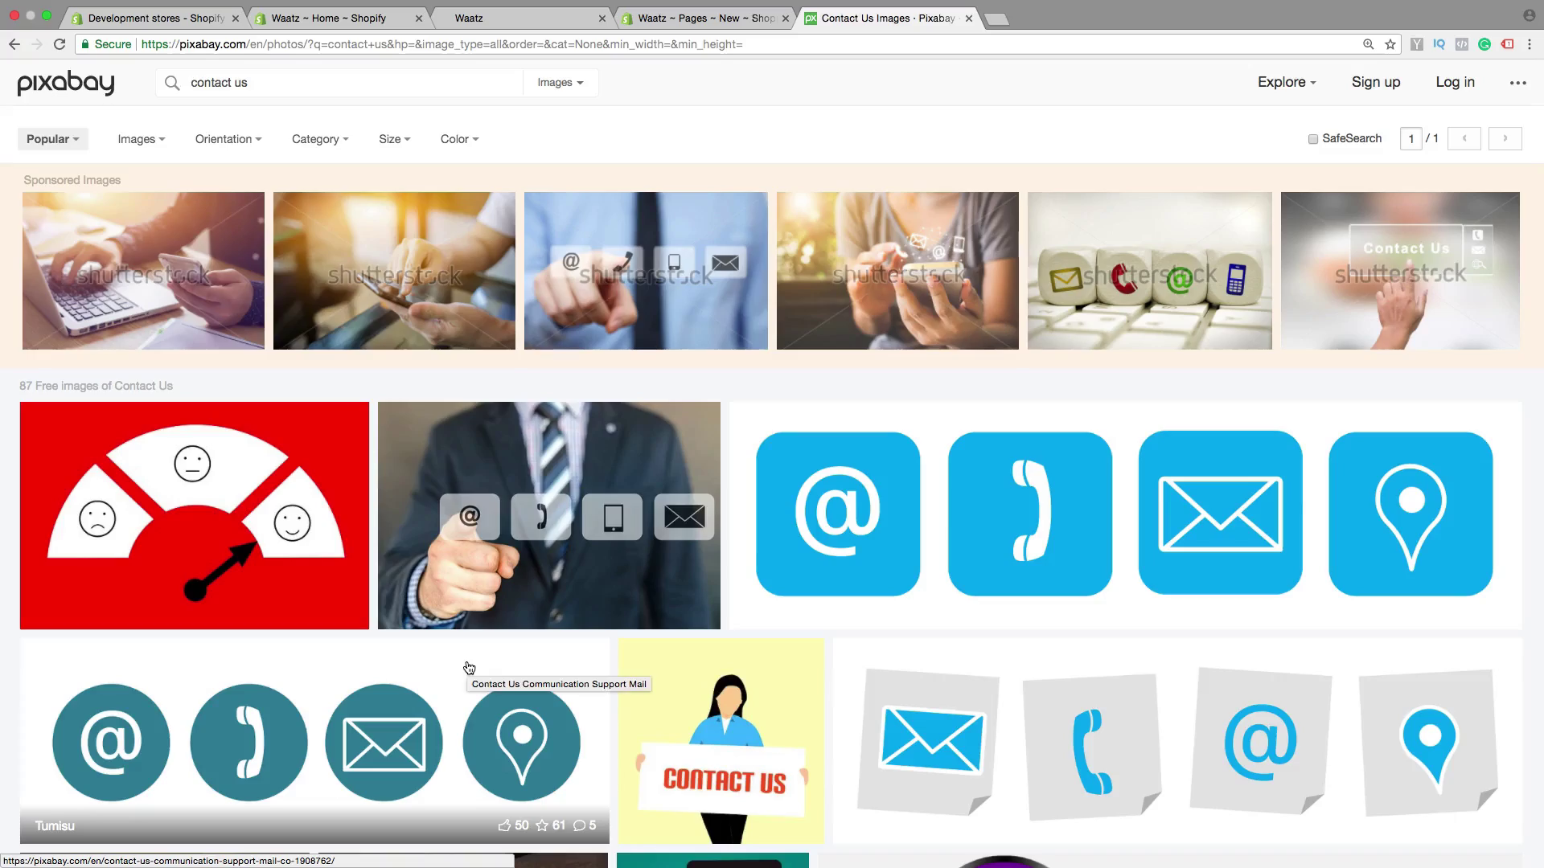
{"action": "scroll", "coordinate": [468, 668], "scroll_direction": "down", "scroll_amount": 15}
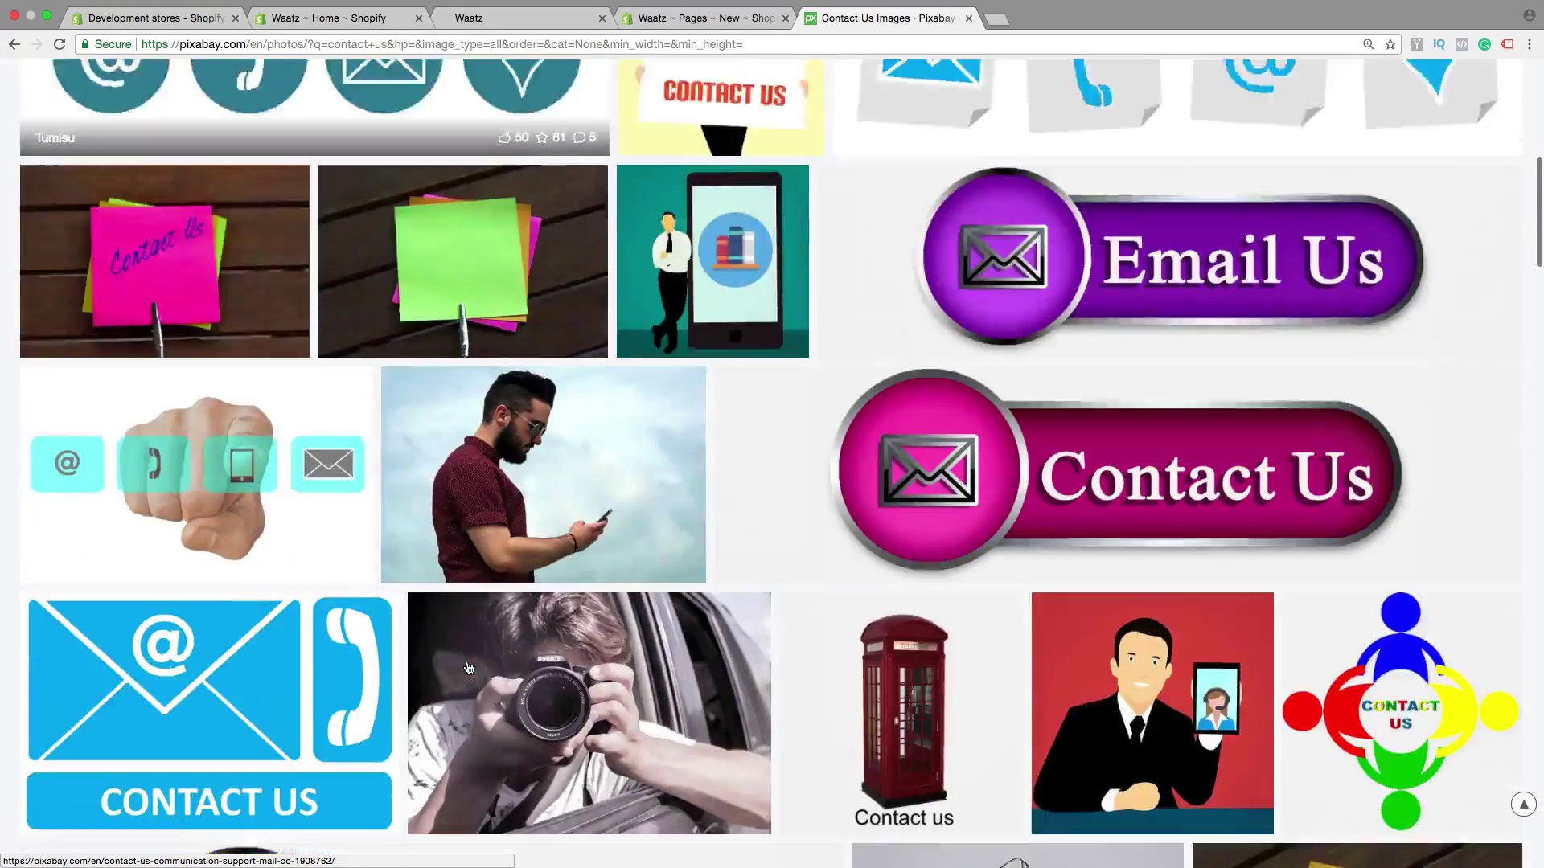
{"action": "scroll", "coordinate": [469, 668], "scroll_direction": "up", "scroll_amount": 15}
{"action": "scroll", "coordinate": [469, 668], "scroll_direction": "down", "scroll_amount": 5}
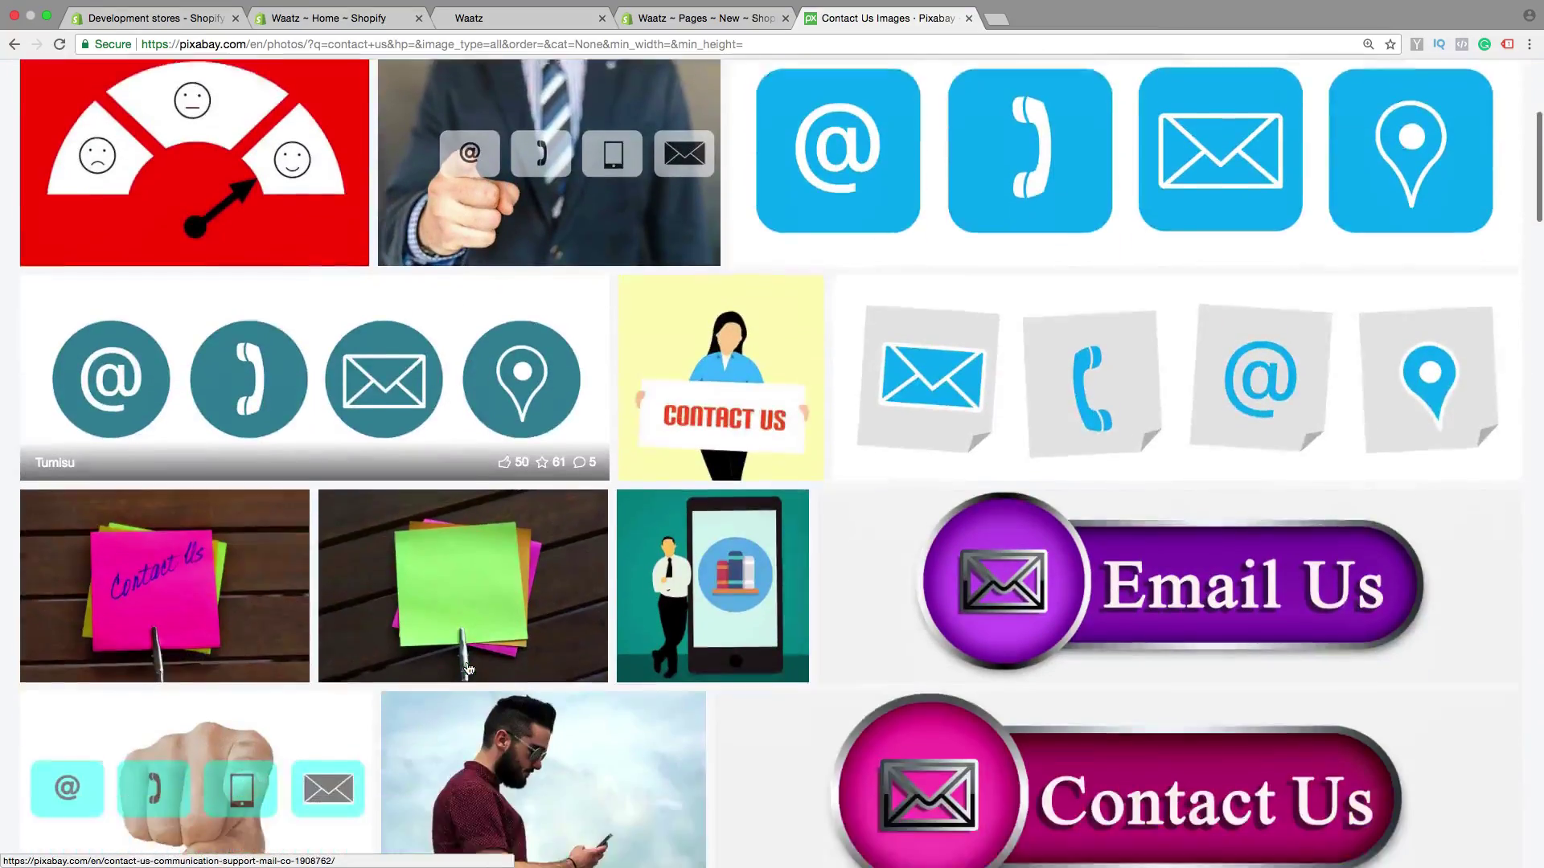
{"action": "scroll", "coordinate": [468, 669], "scroll_direction": "down", "scroll_amount": 18}
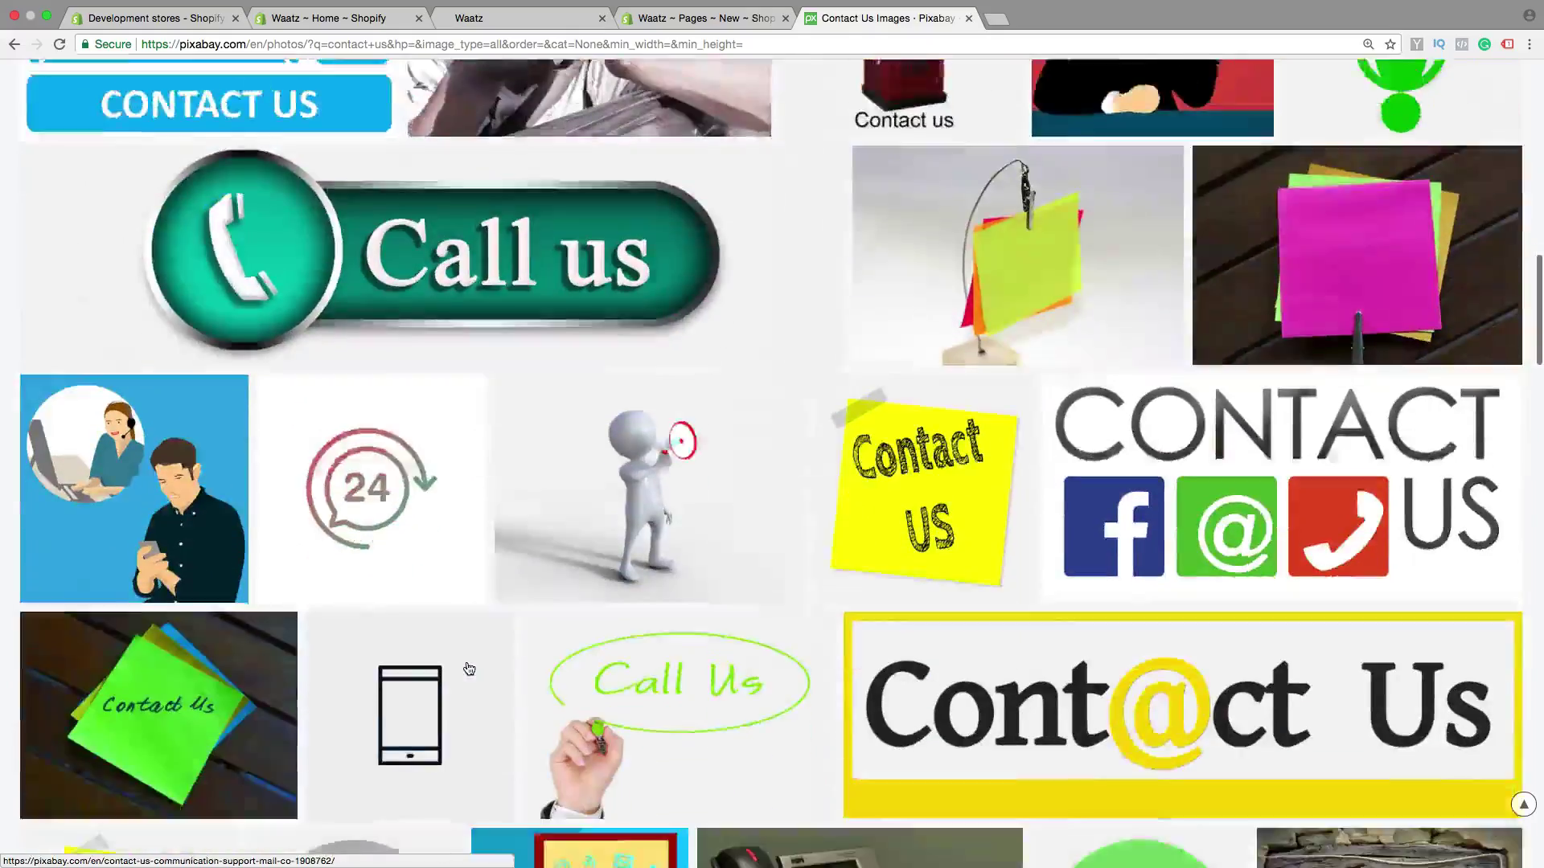
{"action": "scroll", "coordinate": [469, 669], "scroll_direction": "down", "scroll_amount": 13}
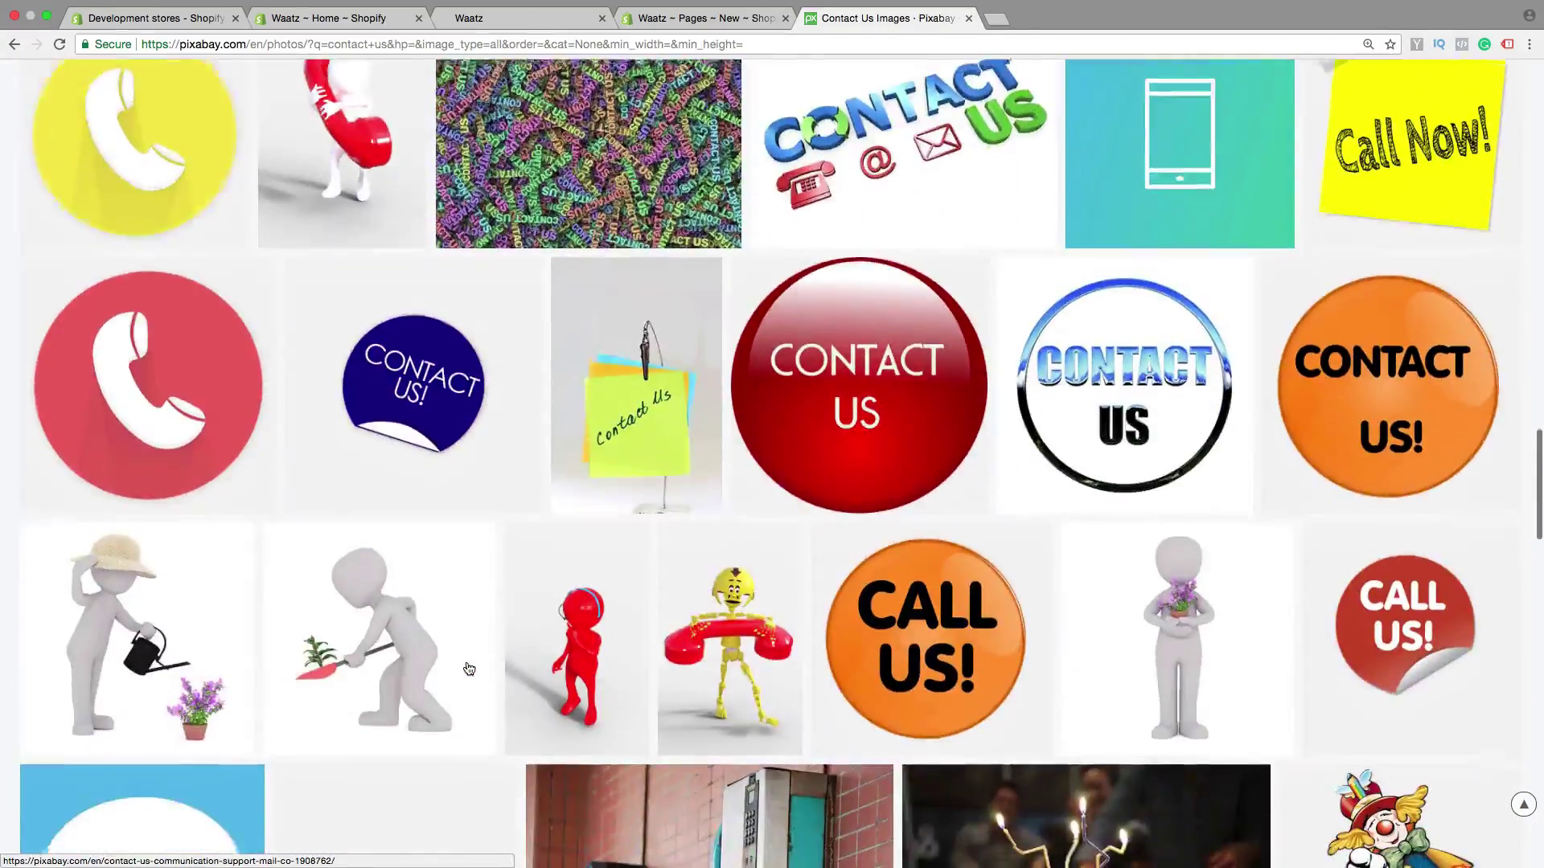
{"action": "scroll", "coordinate": [469, 669], "scroll_direction": "up", "scroll_amount": 20}
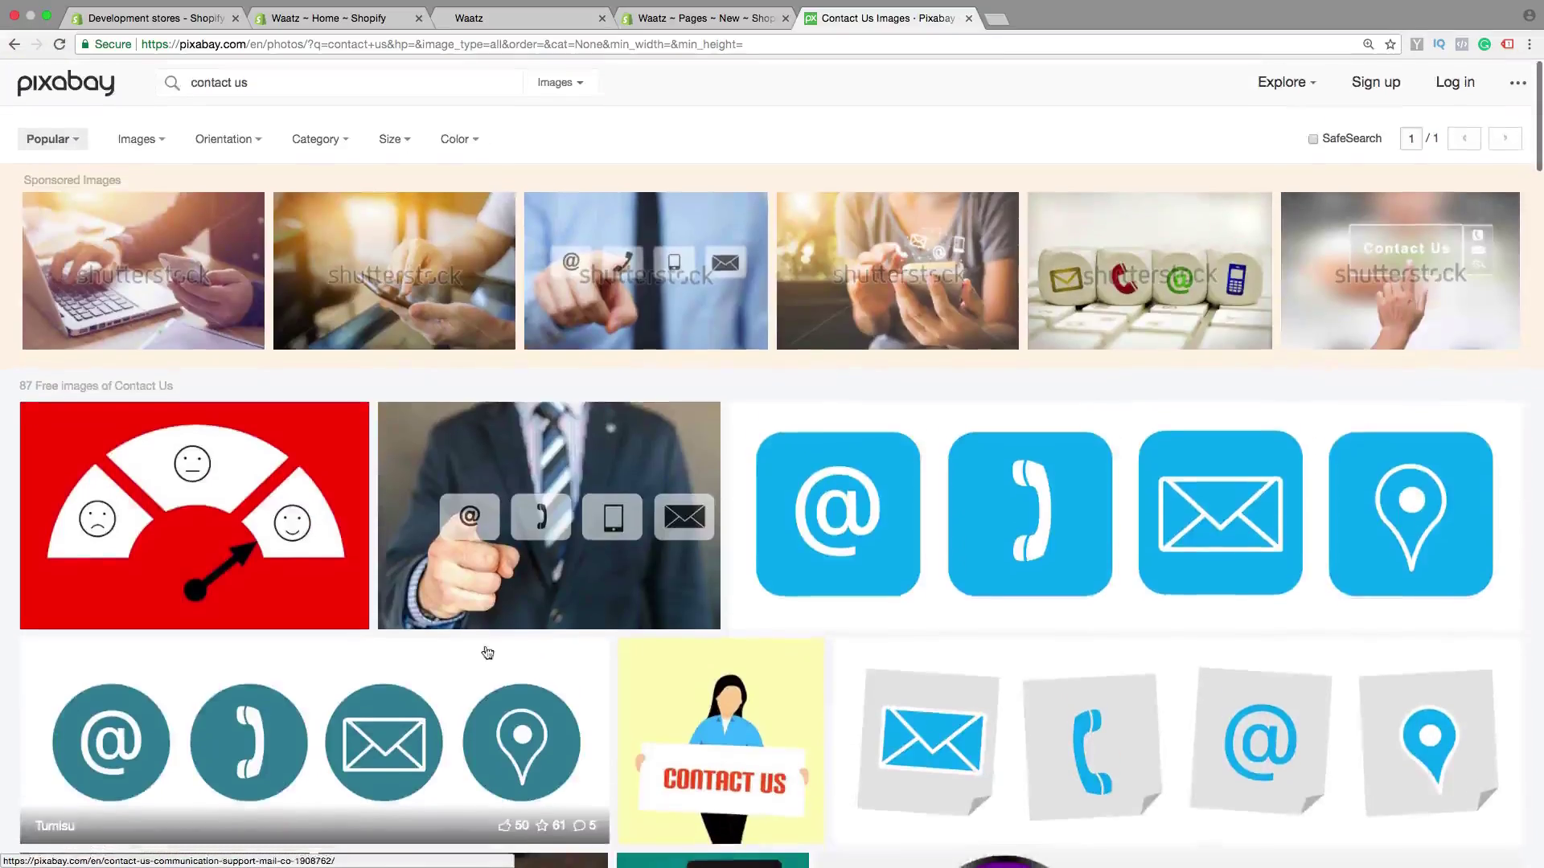
Download the teal contact icons image at the 1280×449 size
{"action": "left_click", "coordinate": [367, 713]}
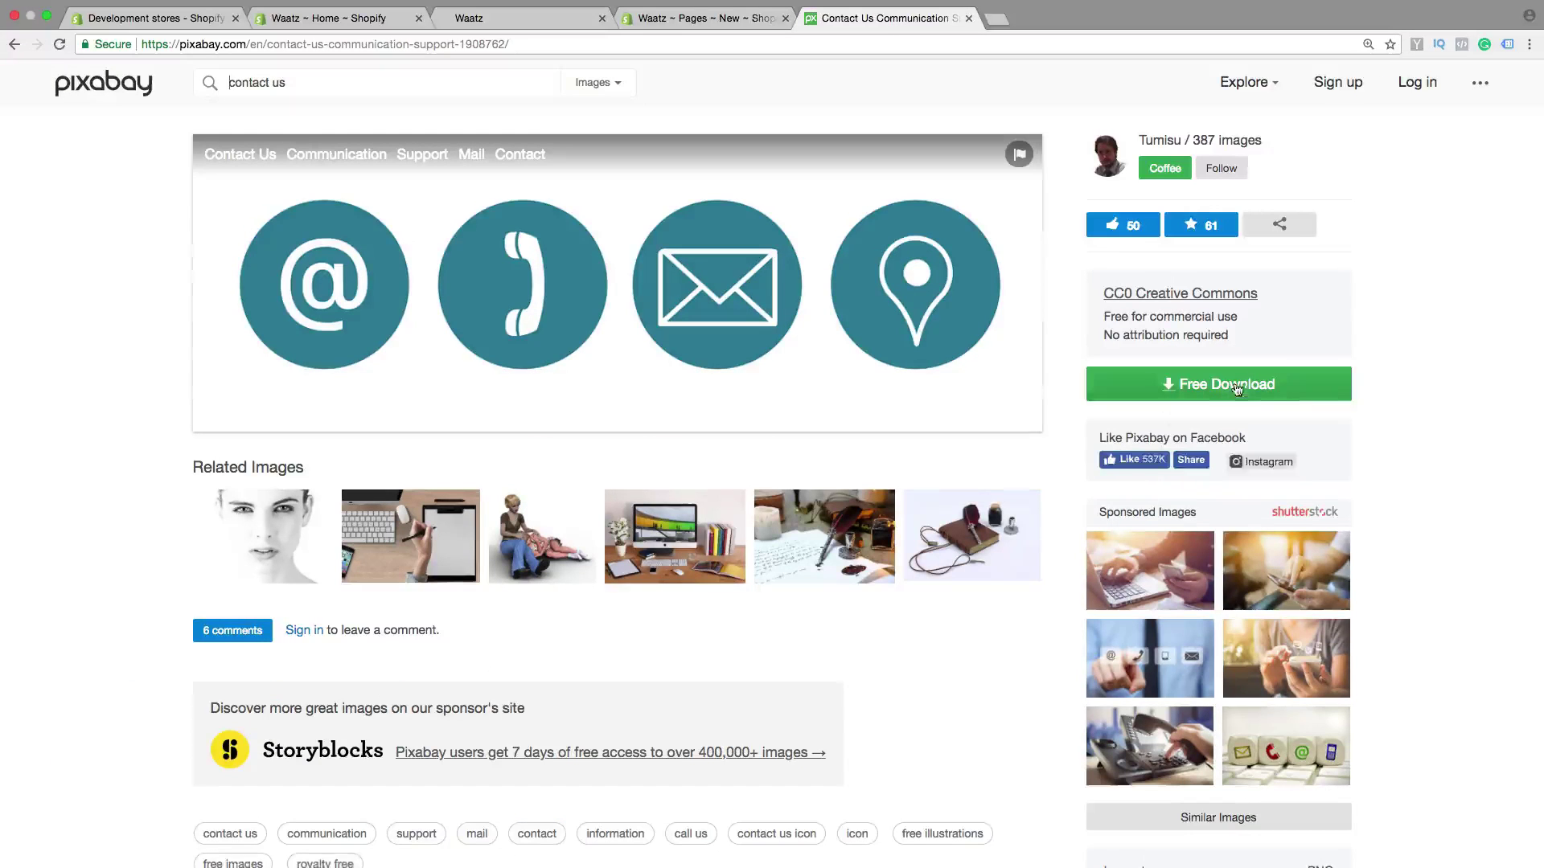
{"action": "left_click", "coordinate": [1220, 386]}
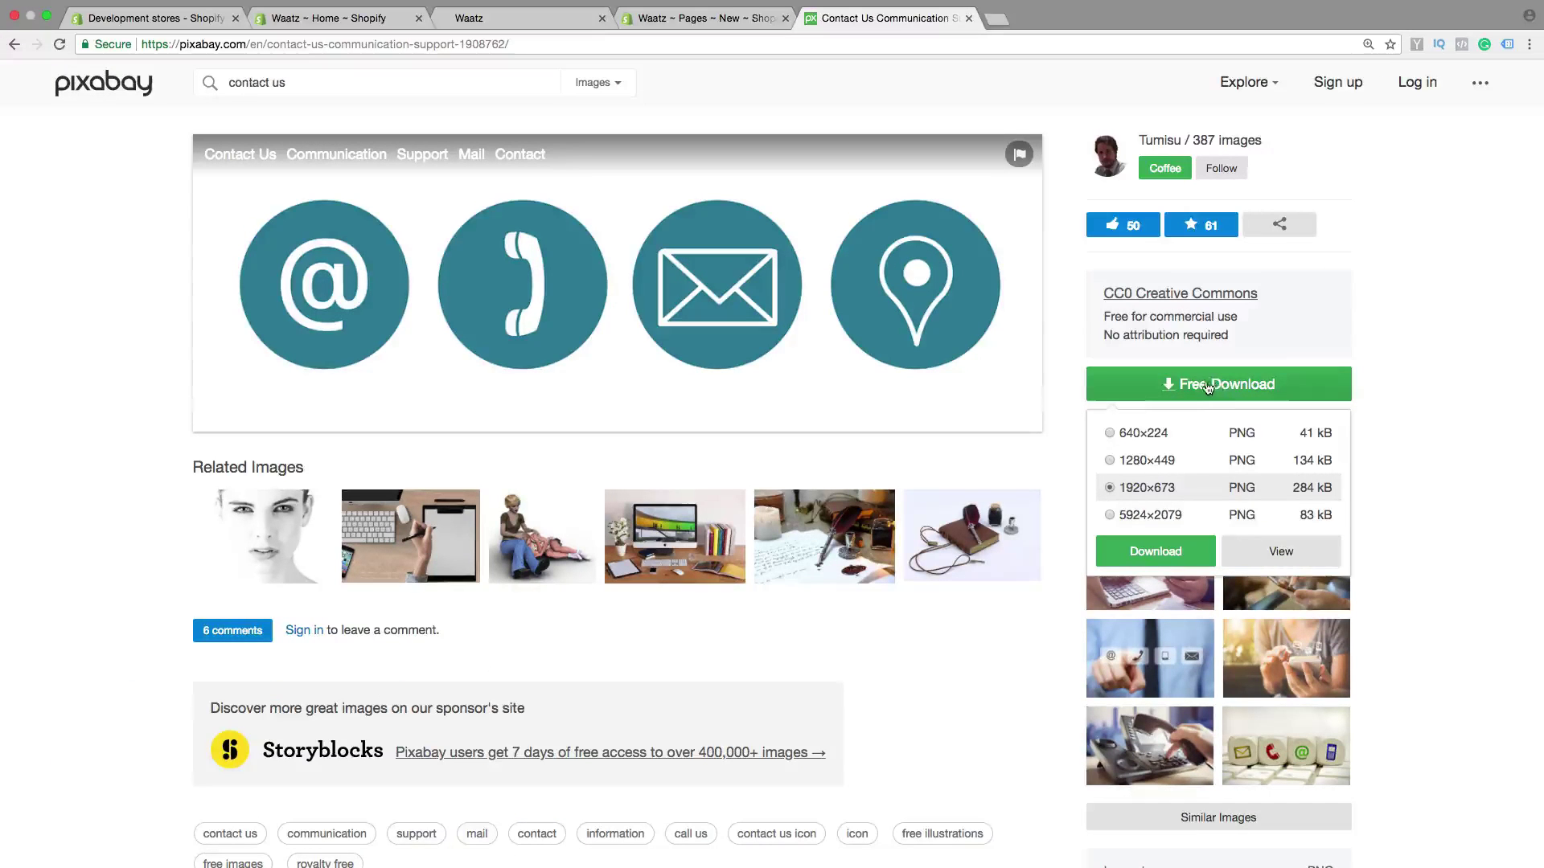
{"action": "left_click", "coordinate": [1110, 460]}
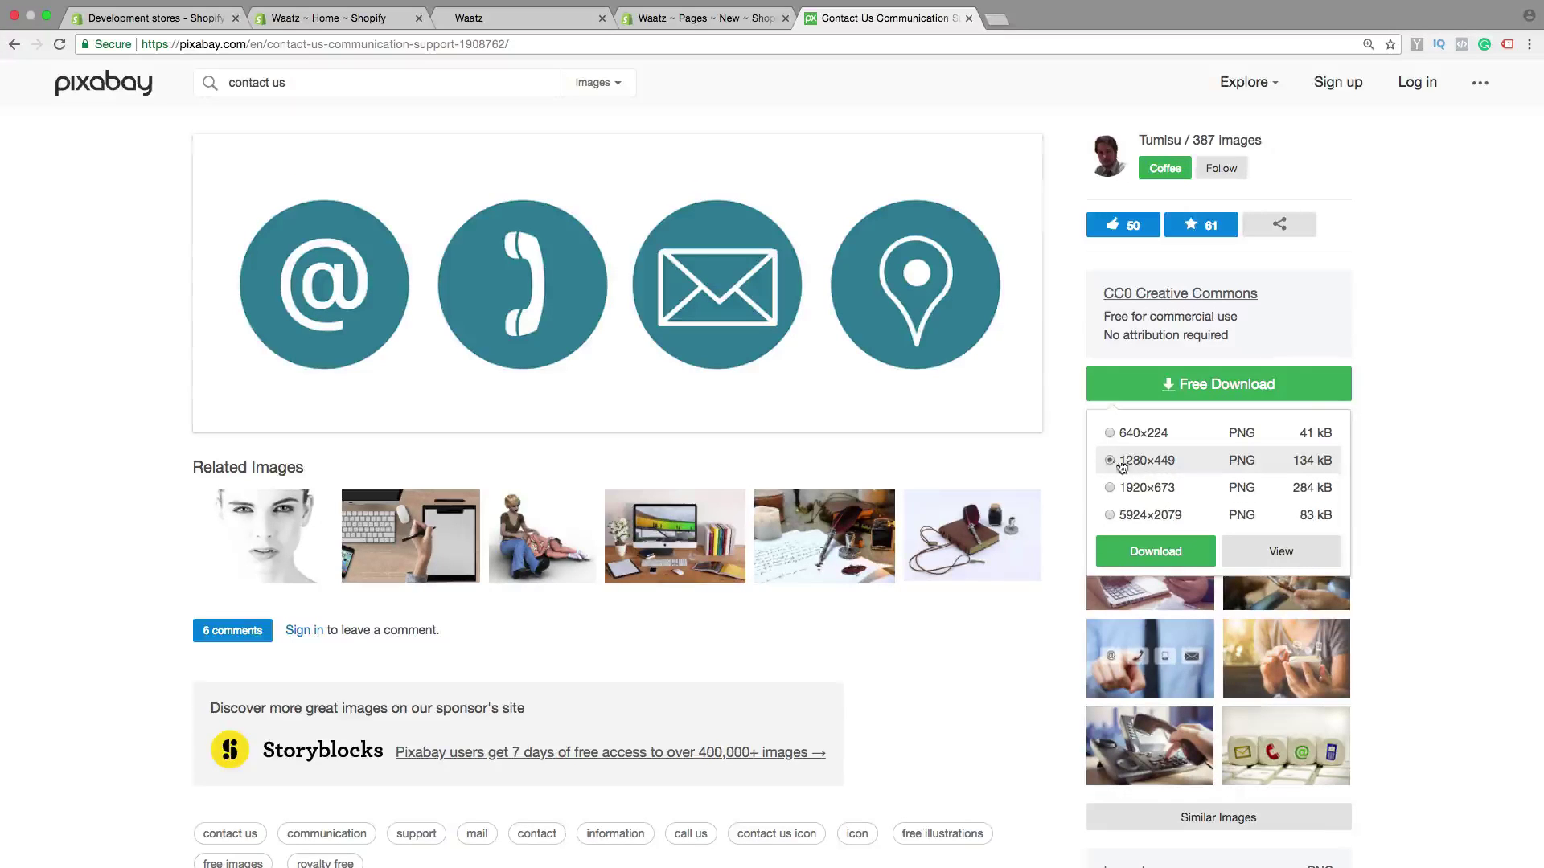
{"action": "left_click", "coordinate": [1158, 551]}
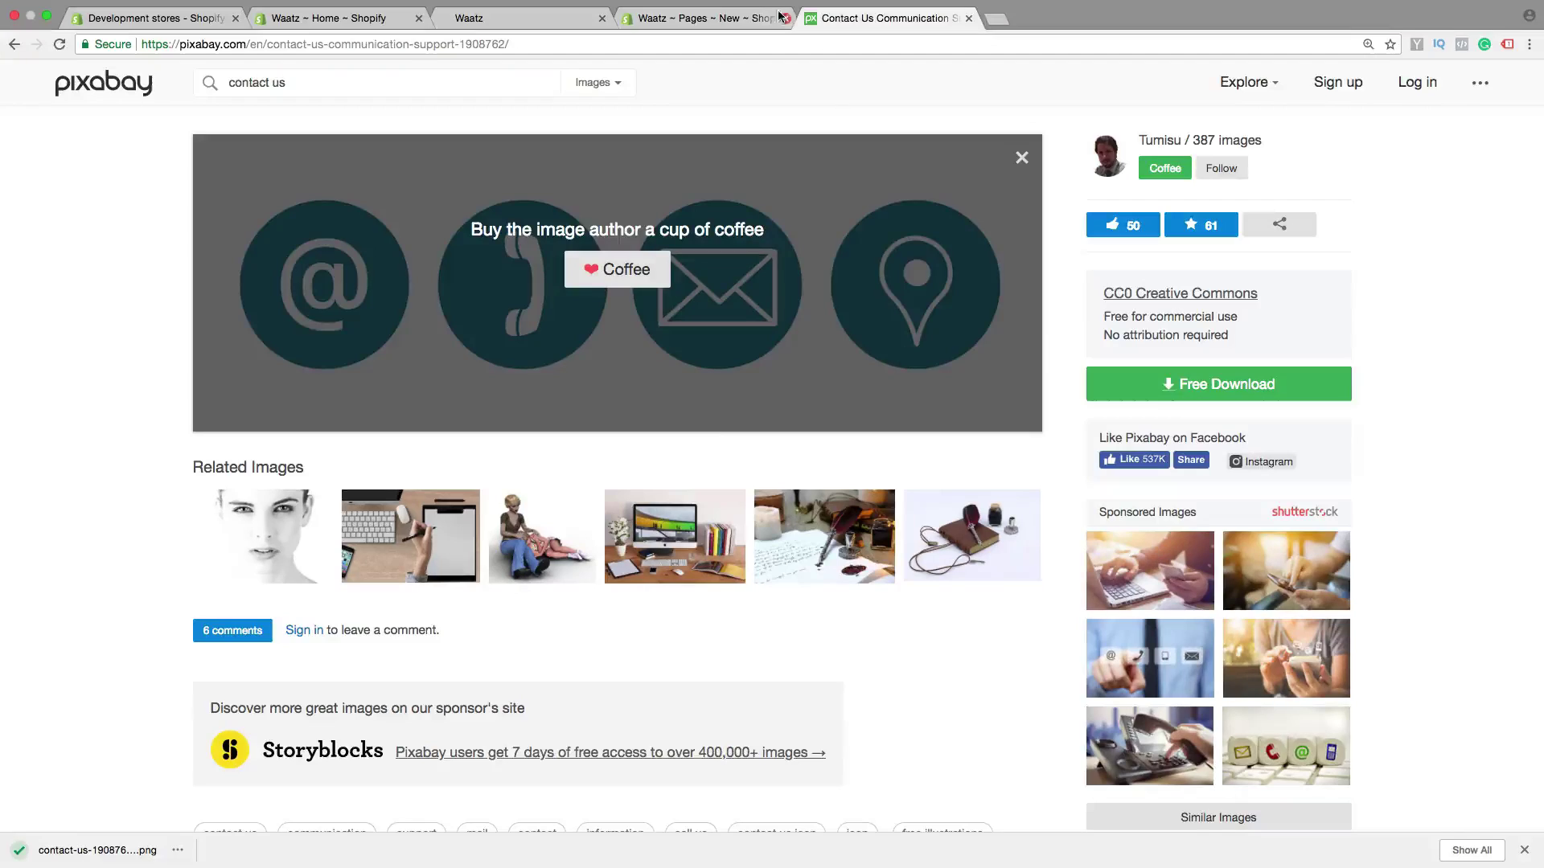
Upload the downloaded contact icons image into the page content with alt text 'Contact us'
{"action": "left_click", "coordinate": [714, 20]}
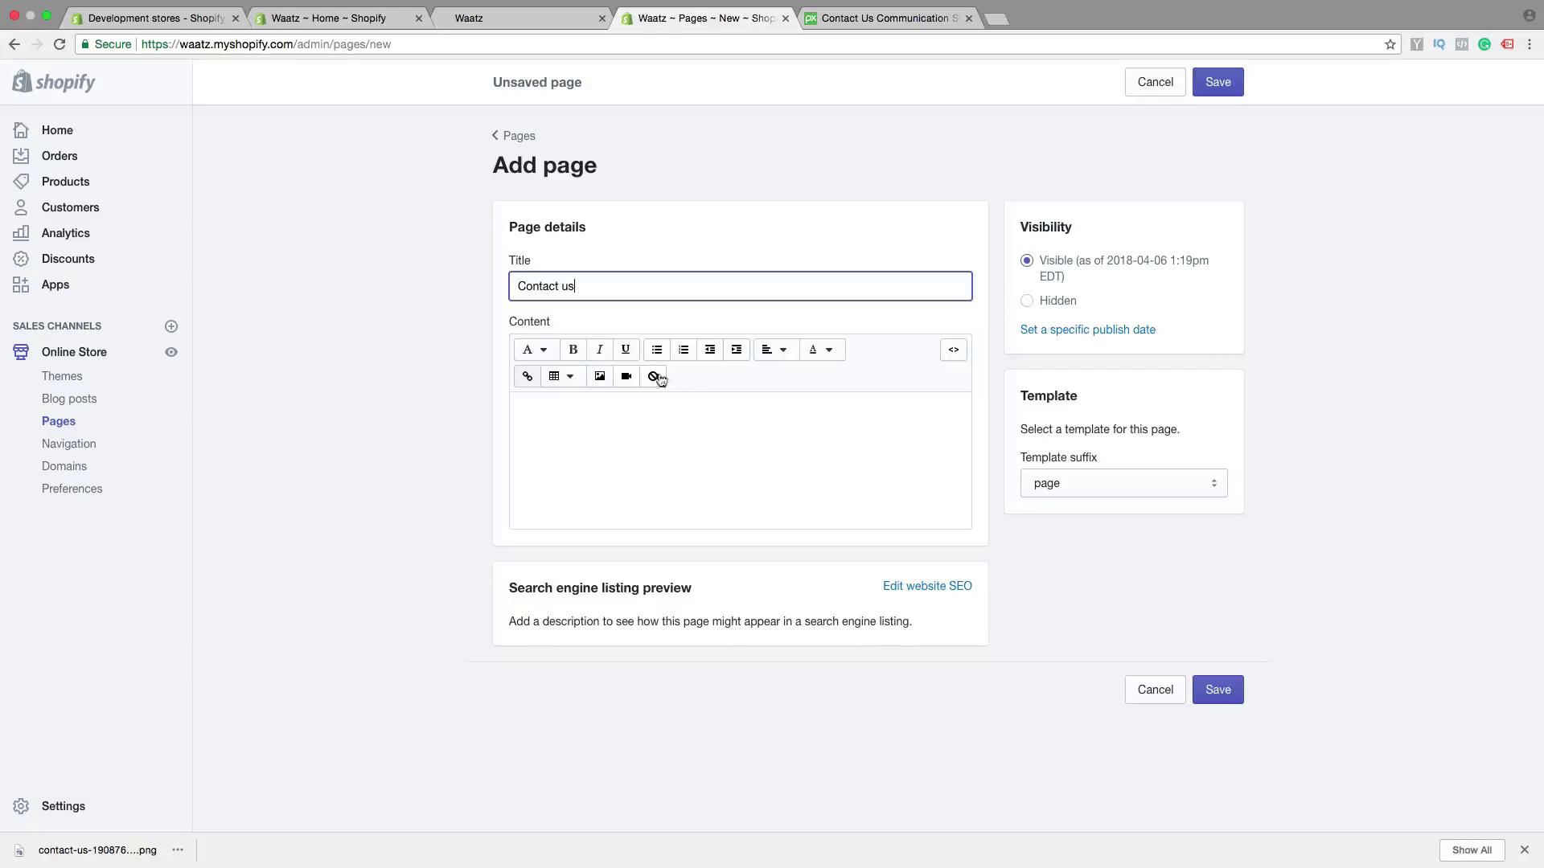
{"action": "left_click", "coordinate": [529, 415]}
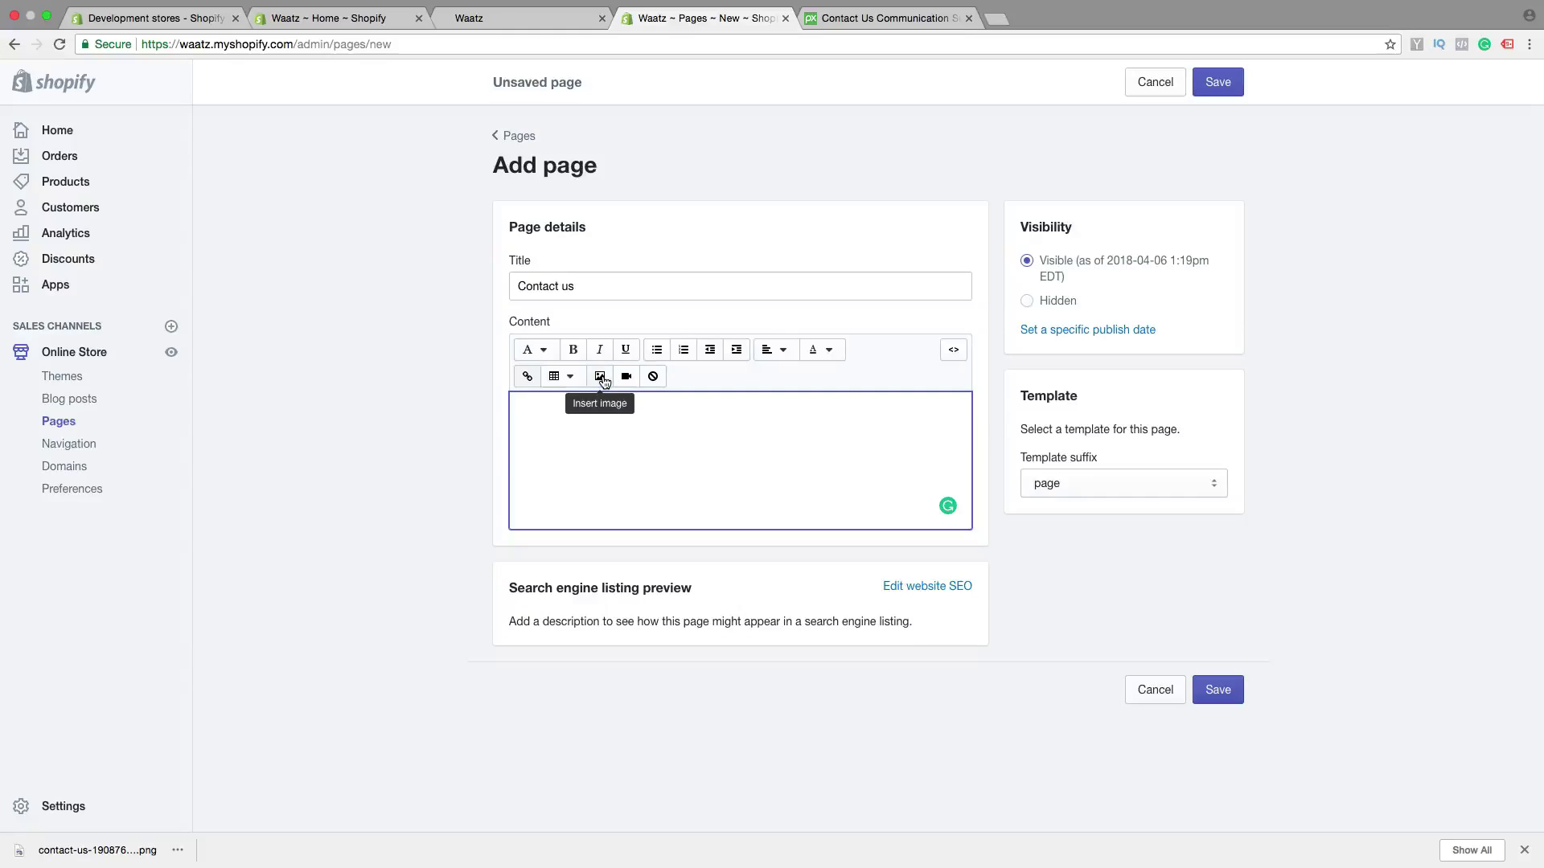
{"action": "left_click", "coordinate": [601, 377]}
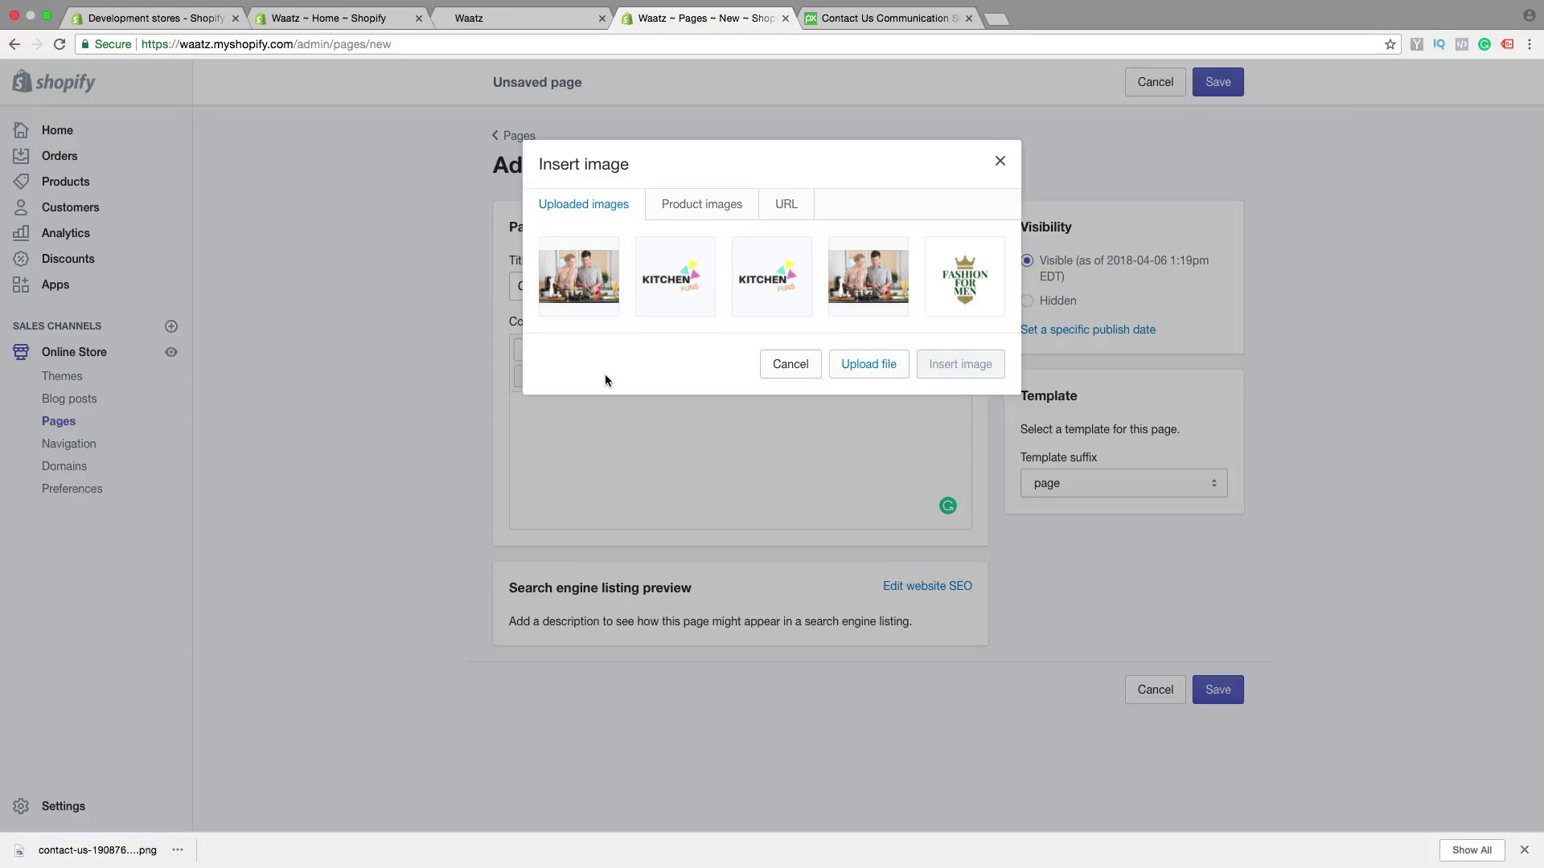
{"action": "left_click", "coordinate": [878, 369]}
{"action": "left_click", "coordinate": [412, 108]}
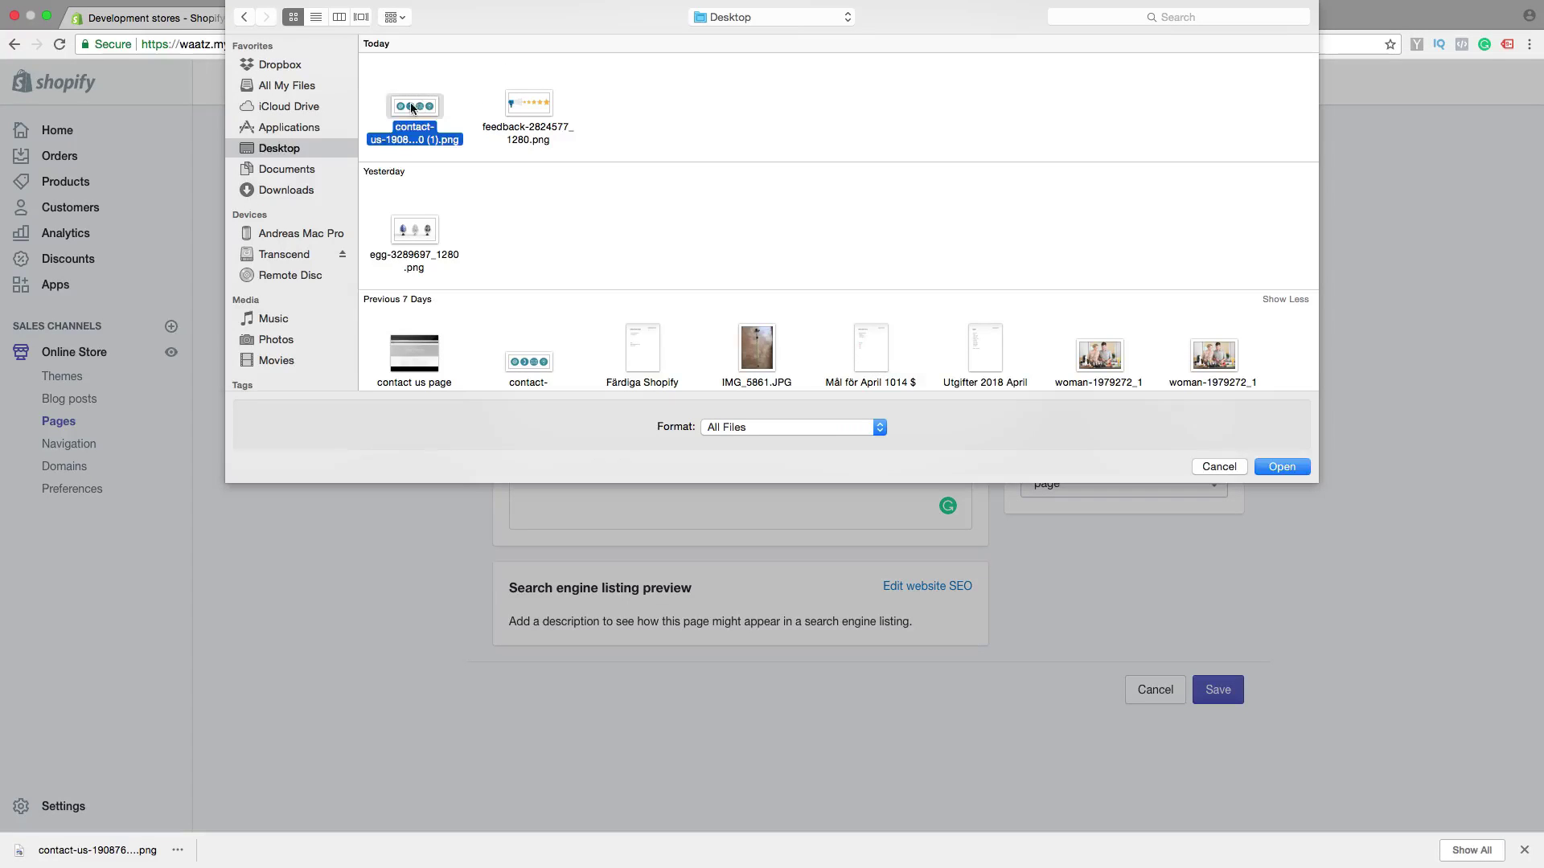
{"action": "left_click", "coordinate": [1287, 467]}
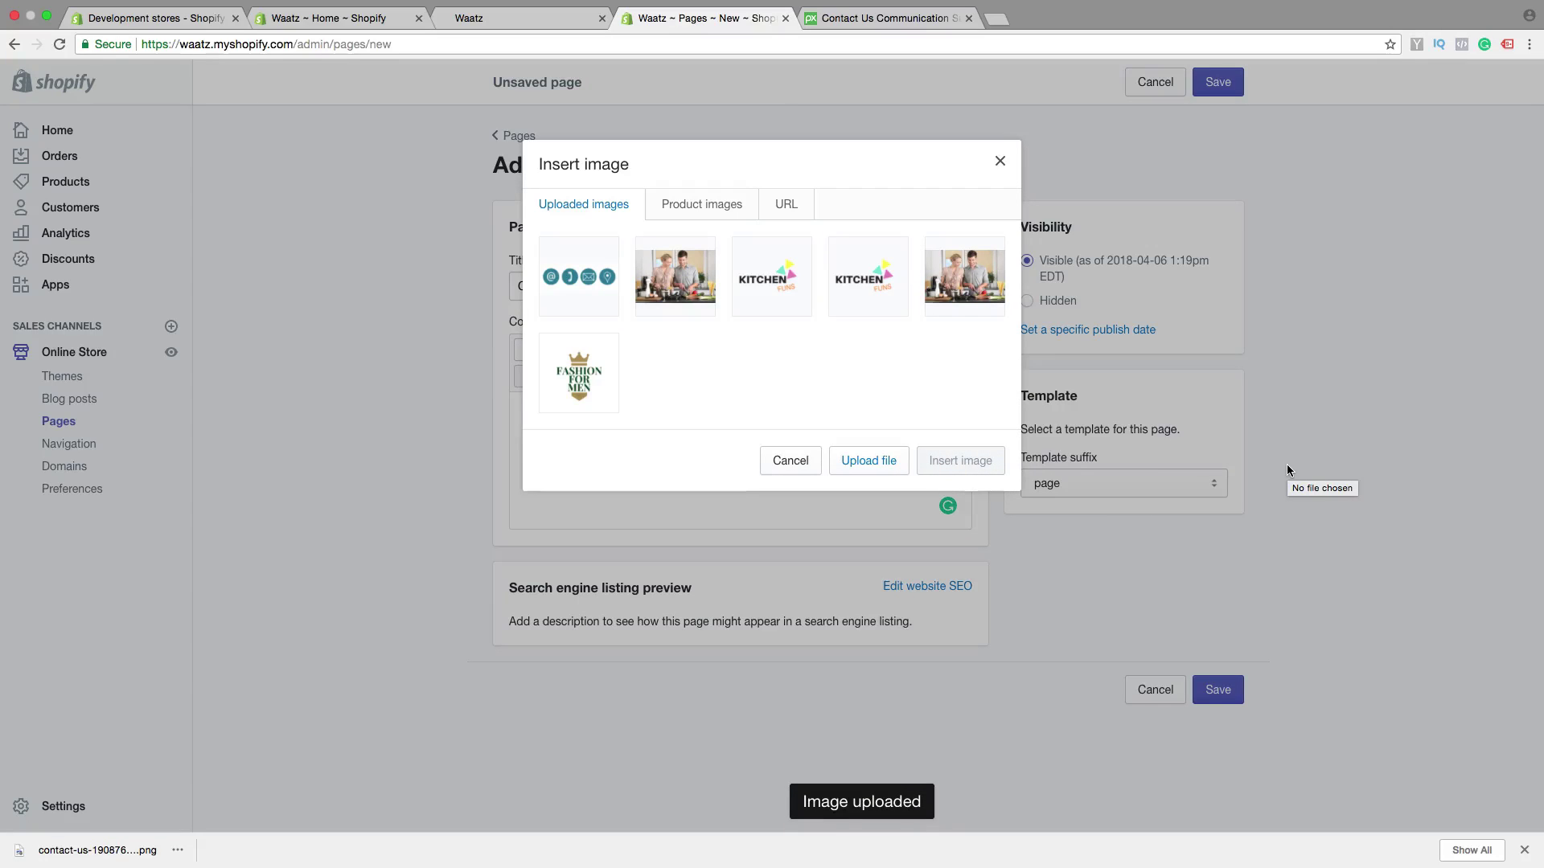
{"action": "left_click", "coordinate": [581, 274]}
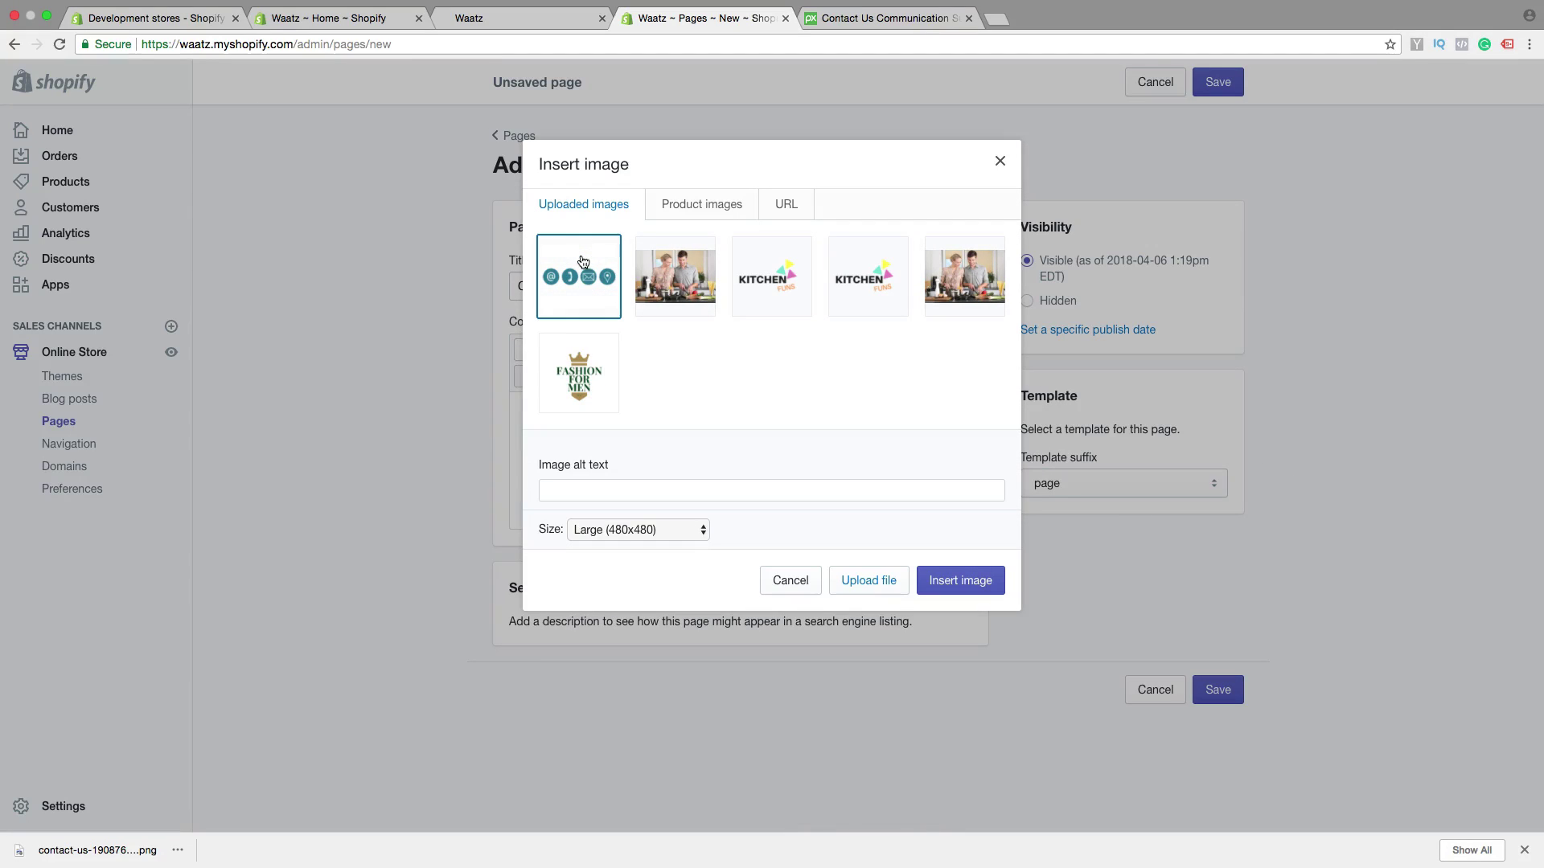
{"action": "left_click", "coordinate": [581, 489]}
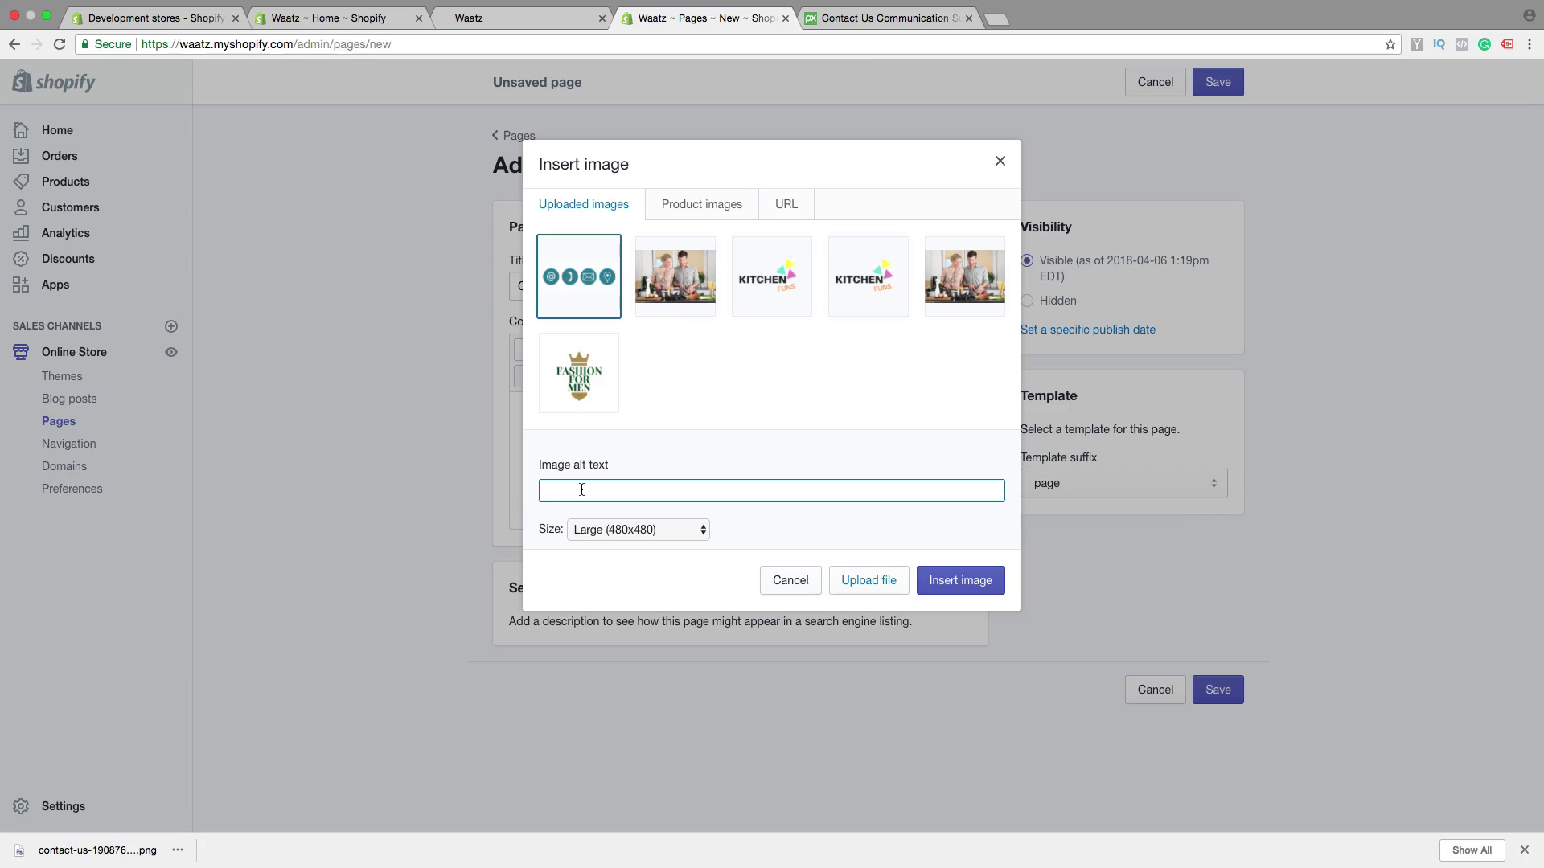
{"action": "type", "text": "Contact us"}
{"action": "left_click", "coordinate": [959, 587]}
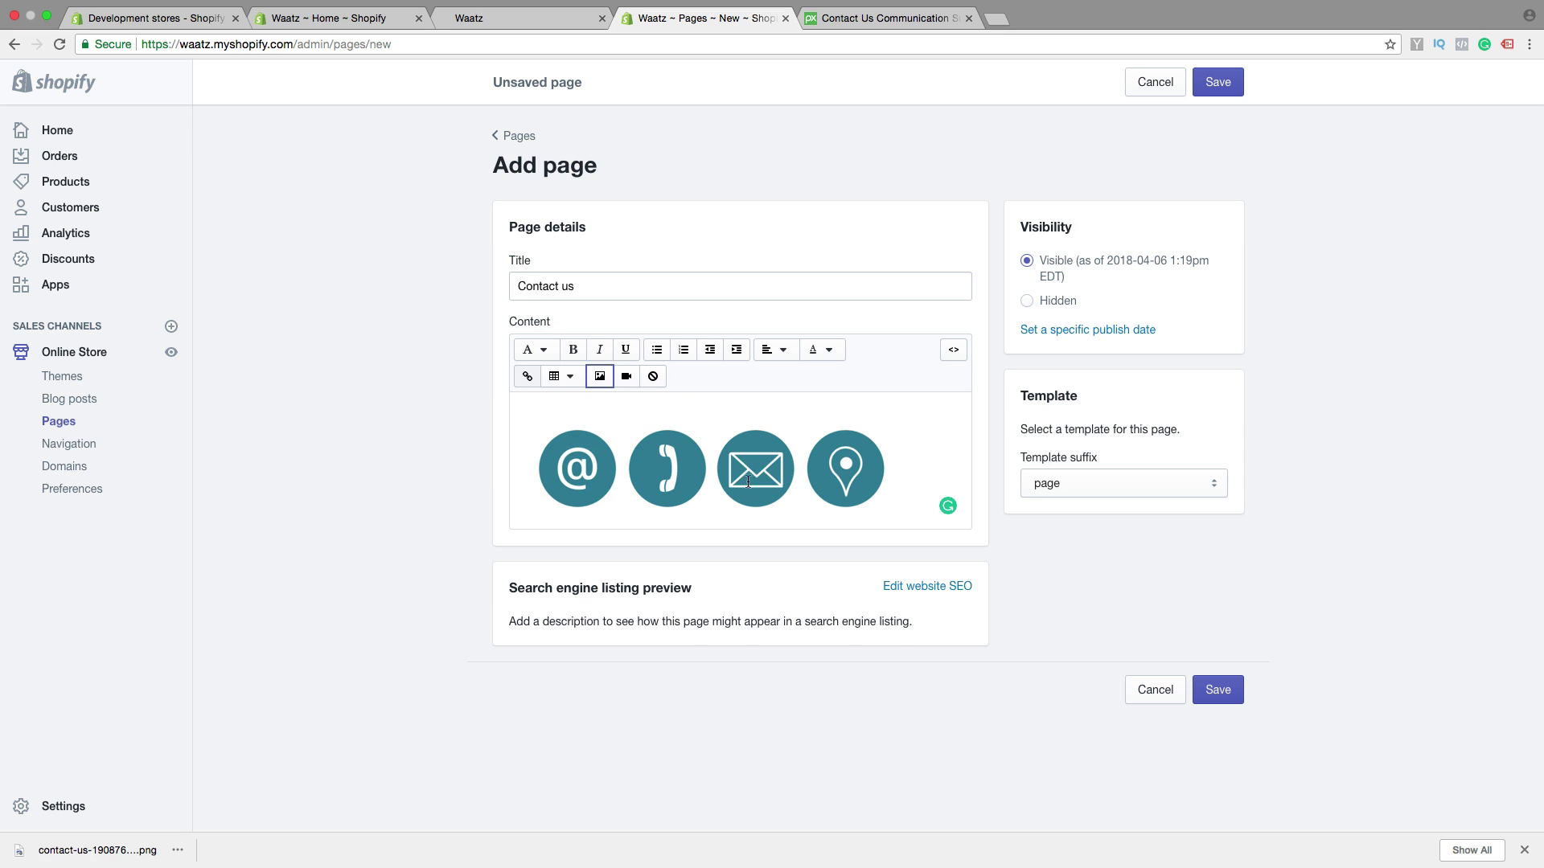
Center-align the icons image and start a new line below it
{"action": "left_click", "coordinate": [678, 473]}
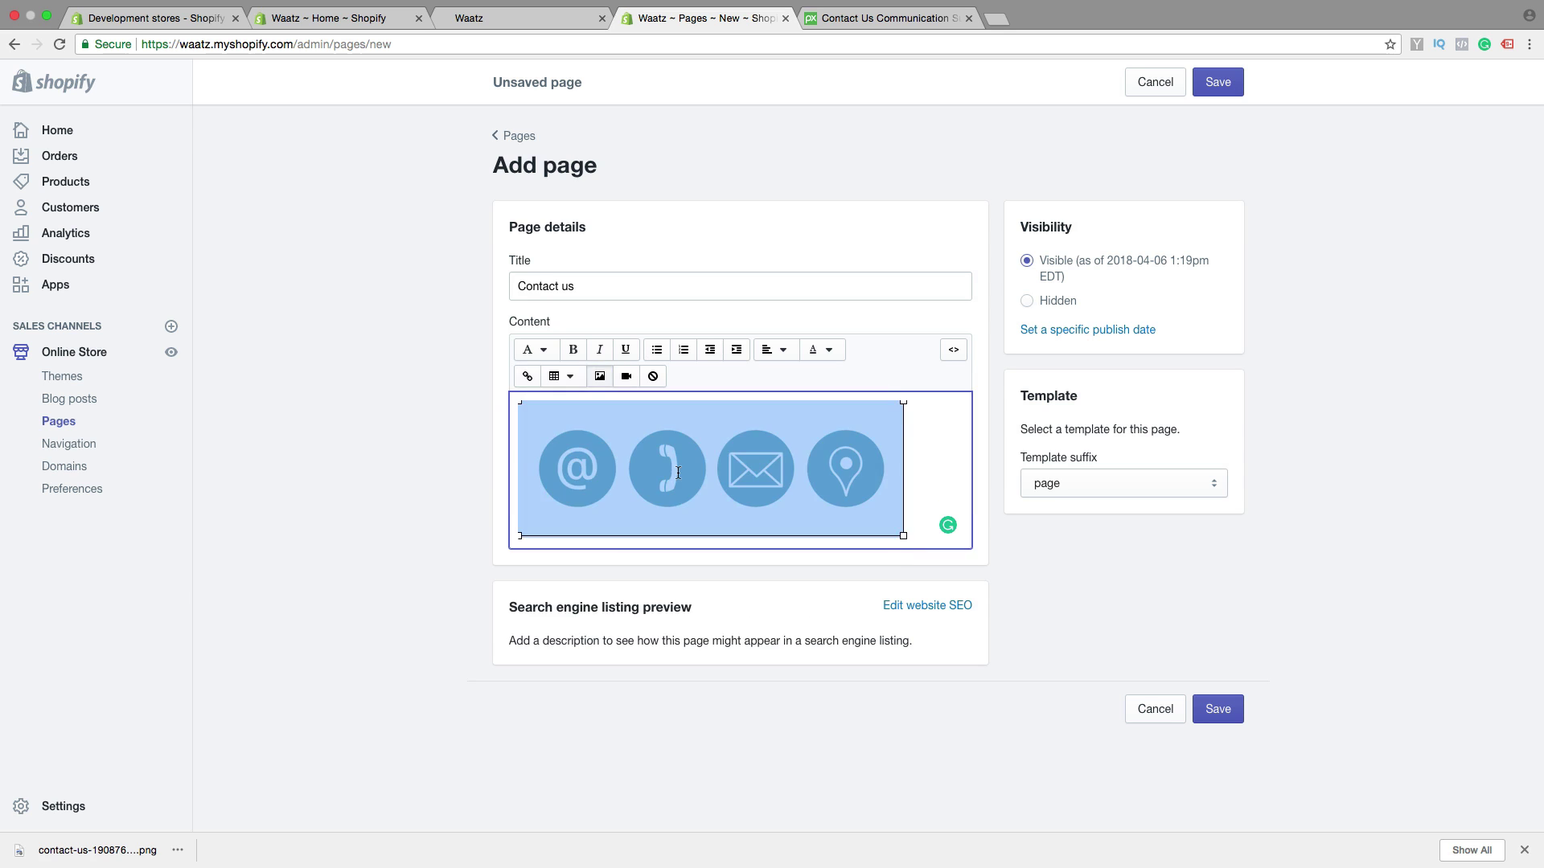
{"action": "left_click", "coordinate": [792, 350]}
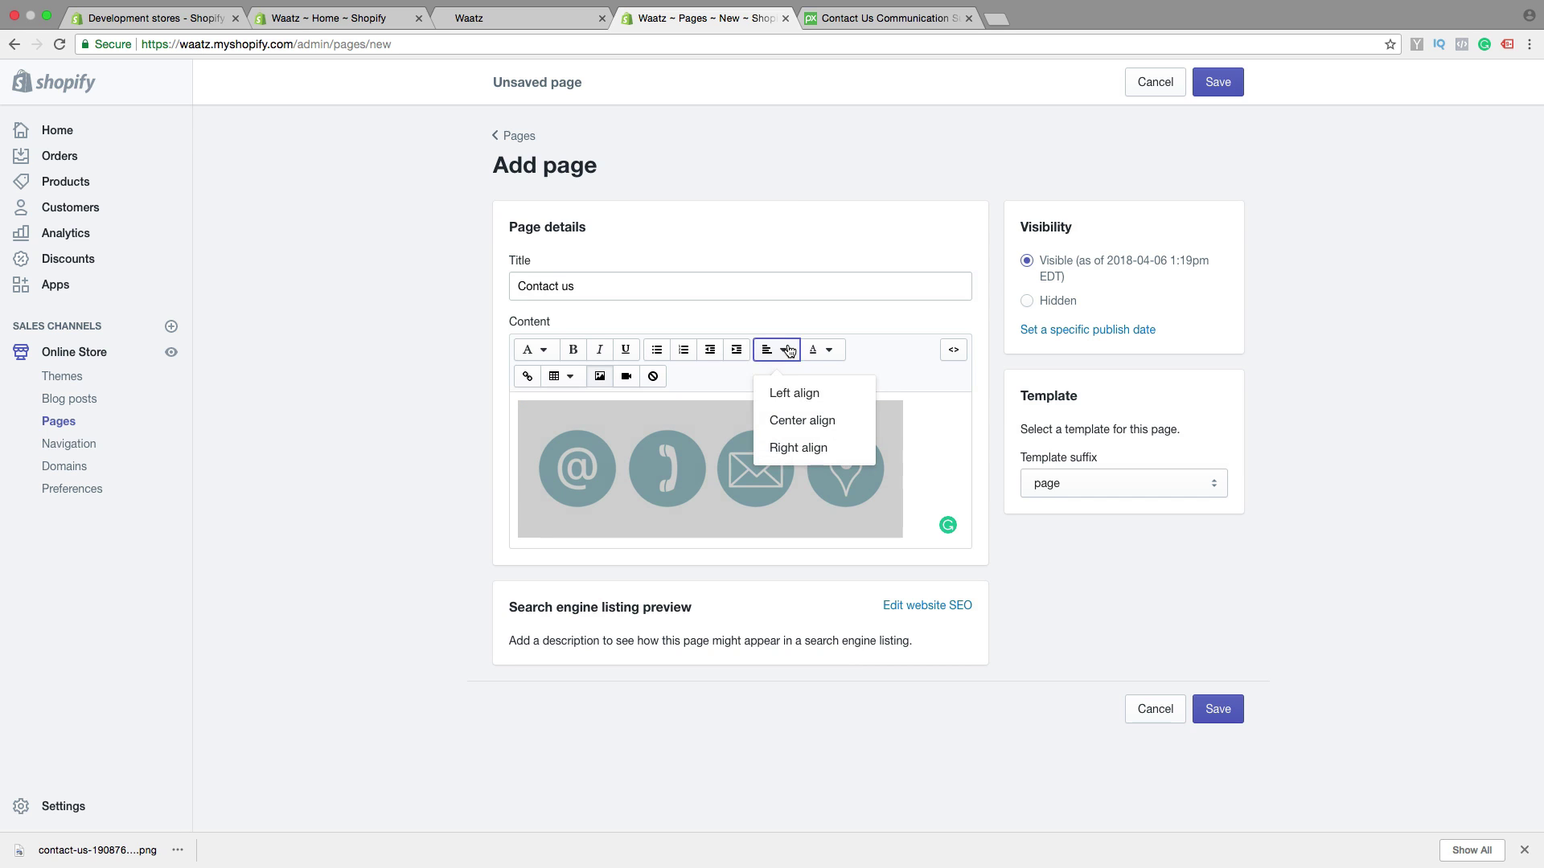
{"action": "left_click", "coordinate": [788, 425]}
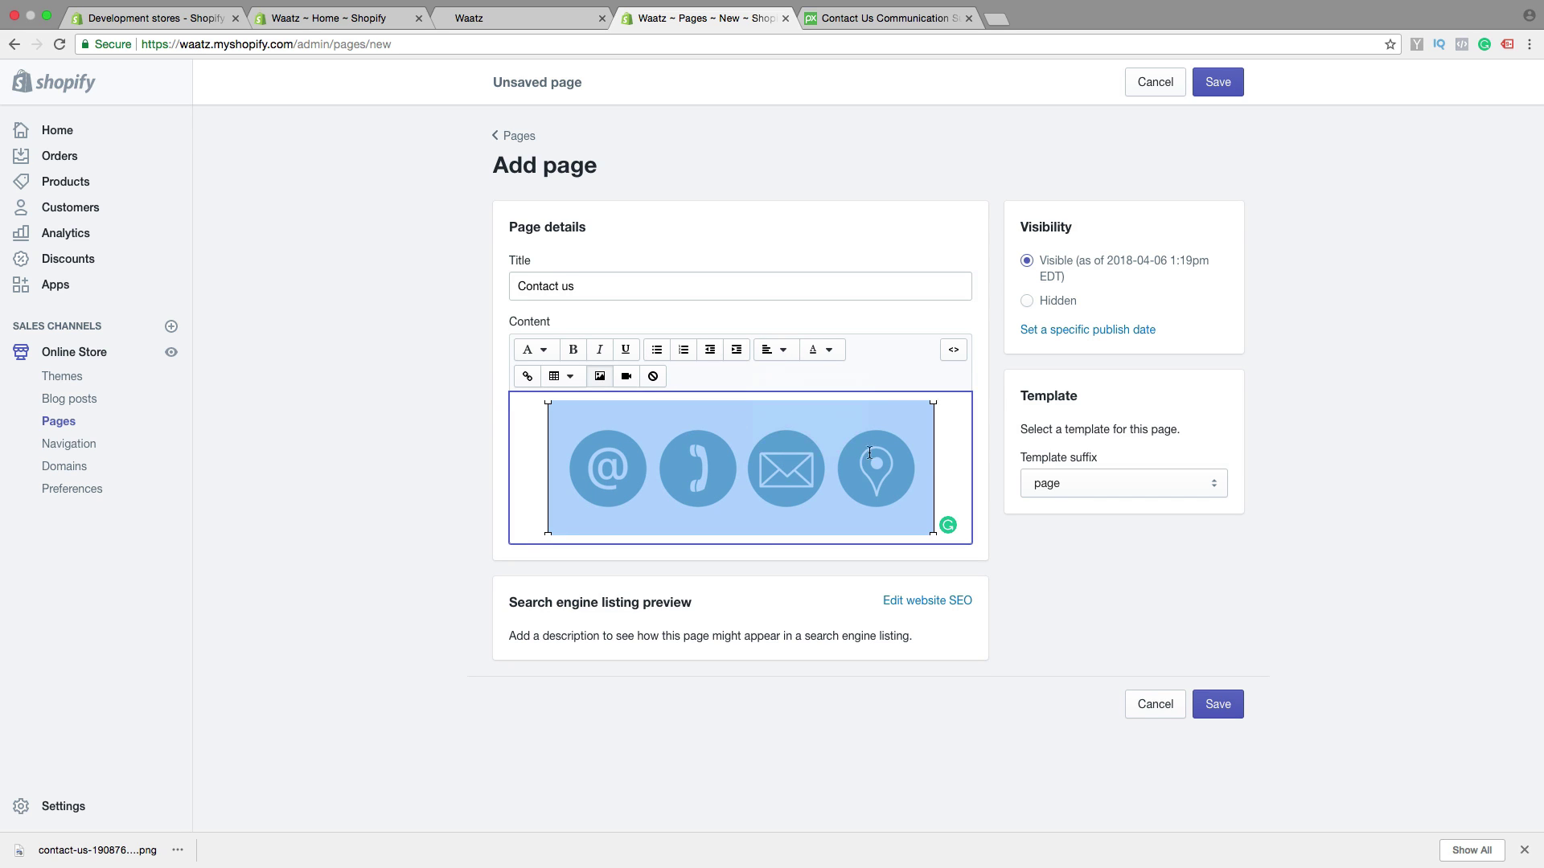
{"action": "left_click", "coordinate": [940, 457]}
{"action": "key", "text": "Return"}
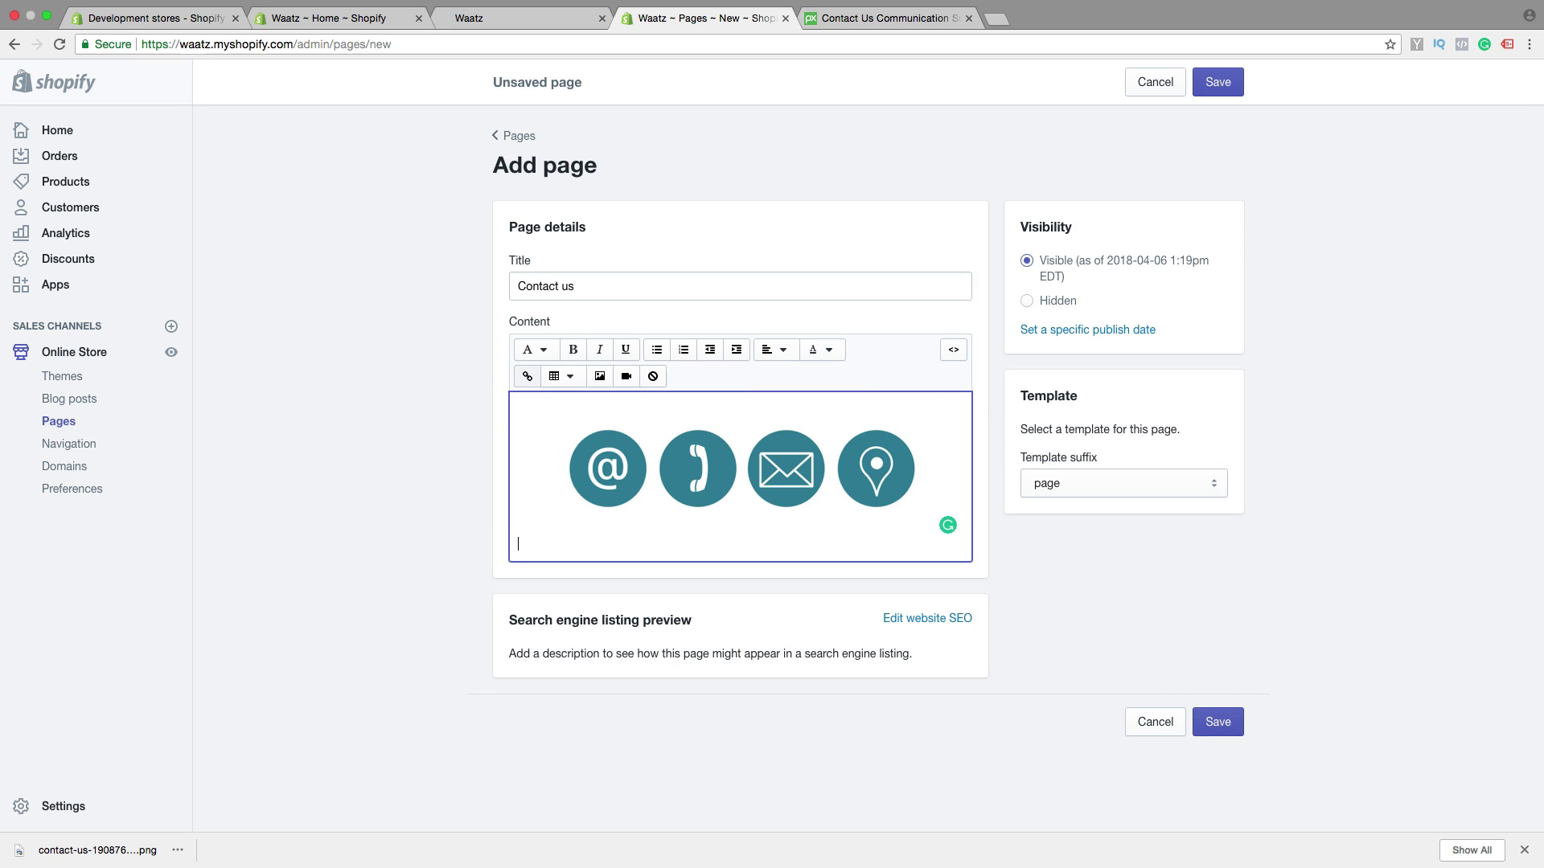
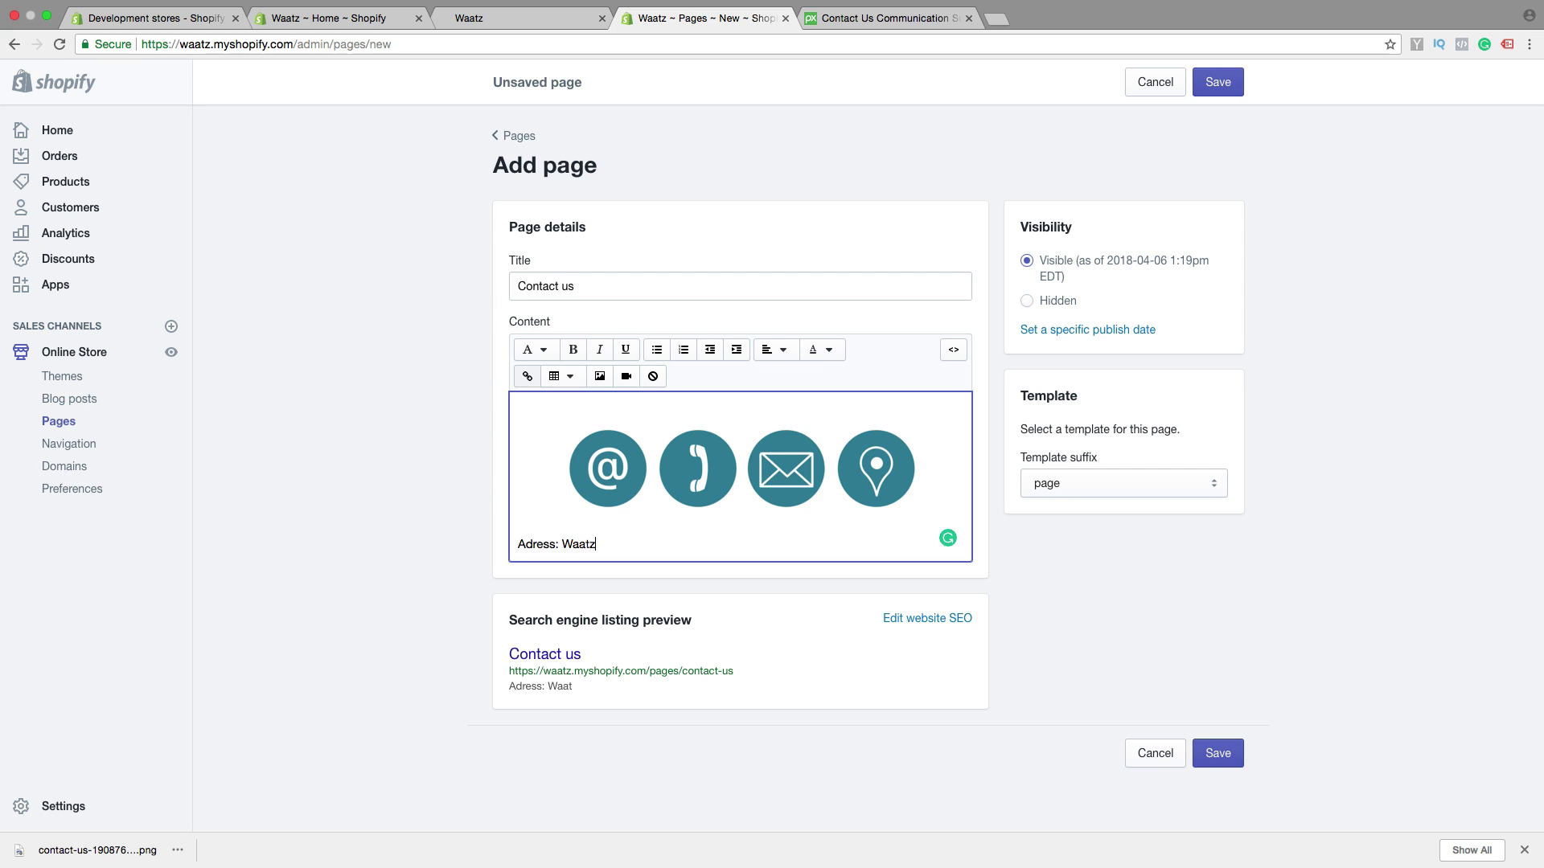
Type the 'Adress:' line with company name, street and postcode/city lines, then an Email line
{"action": "key", "text": "Return"}
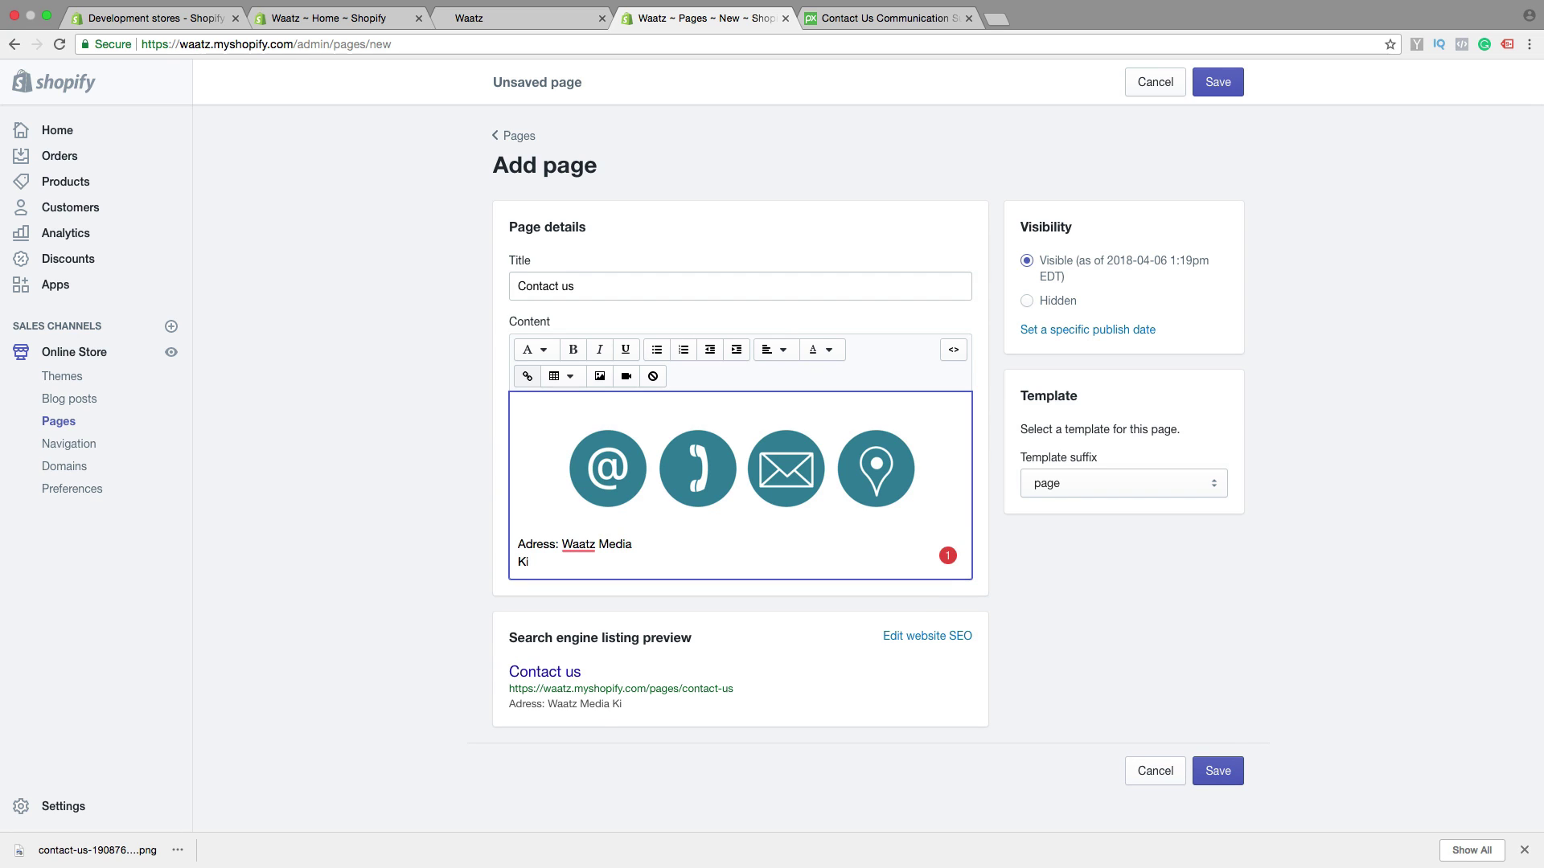
{"action": "key", "text": "Return"}
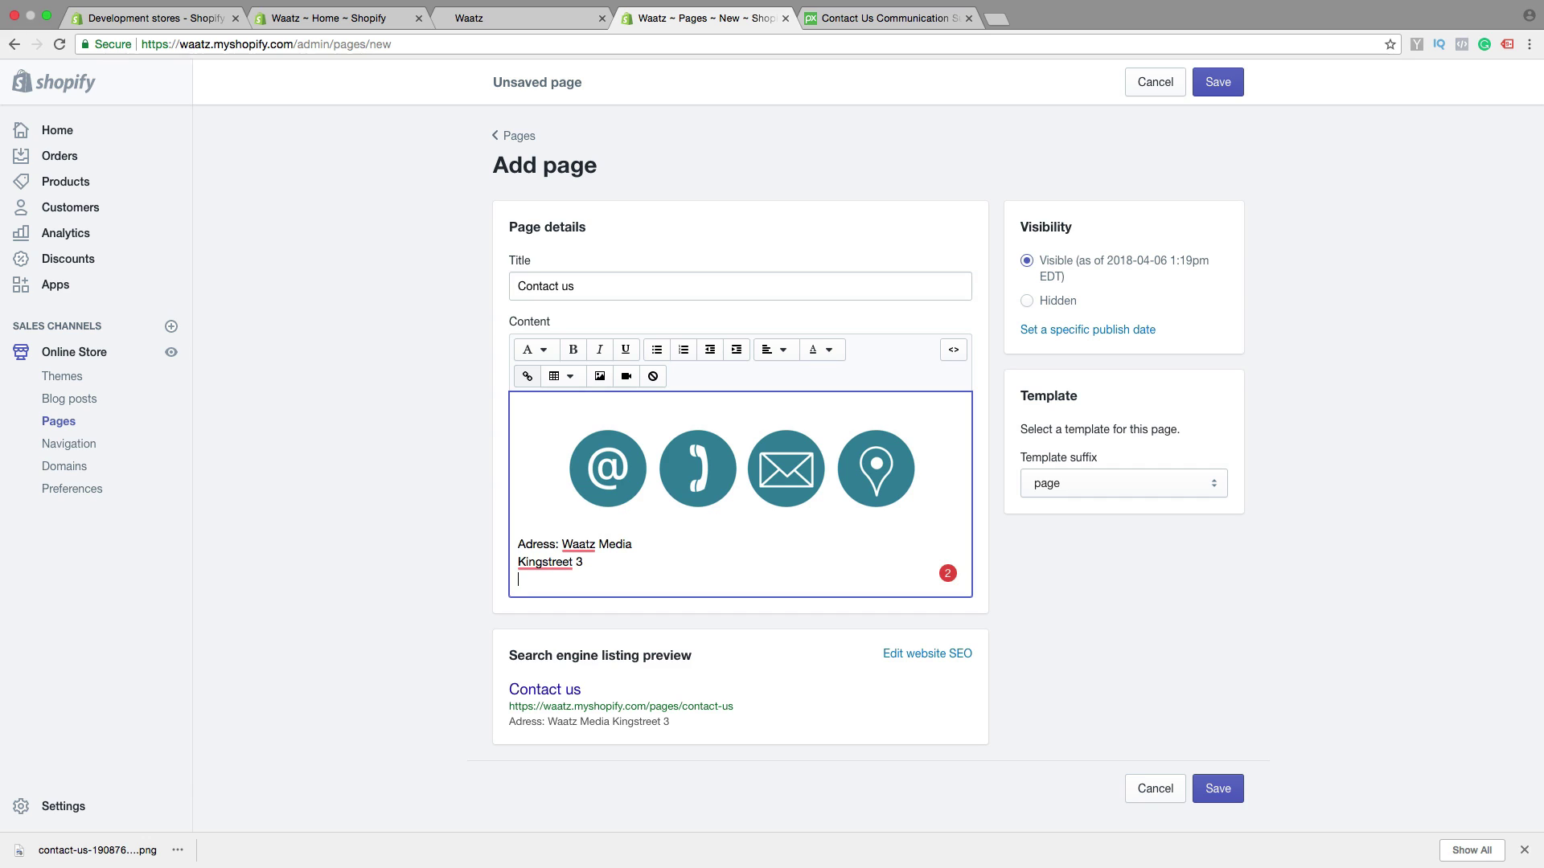
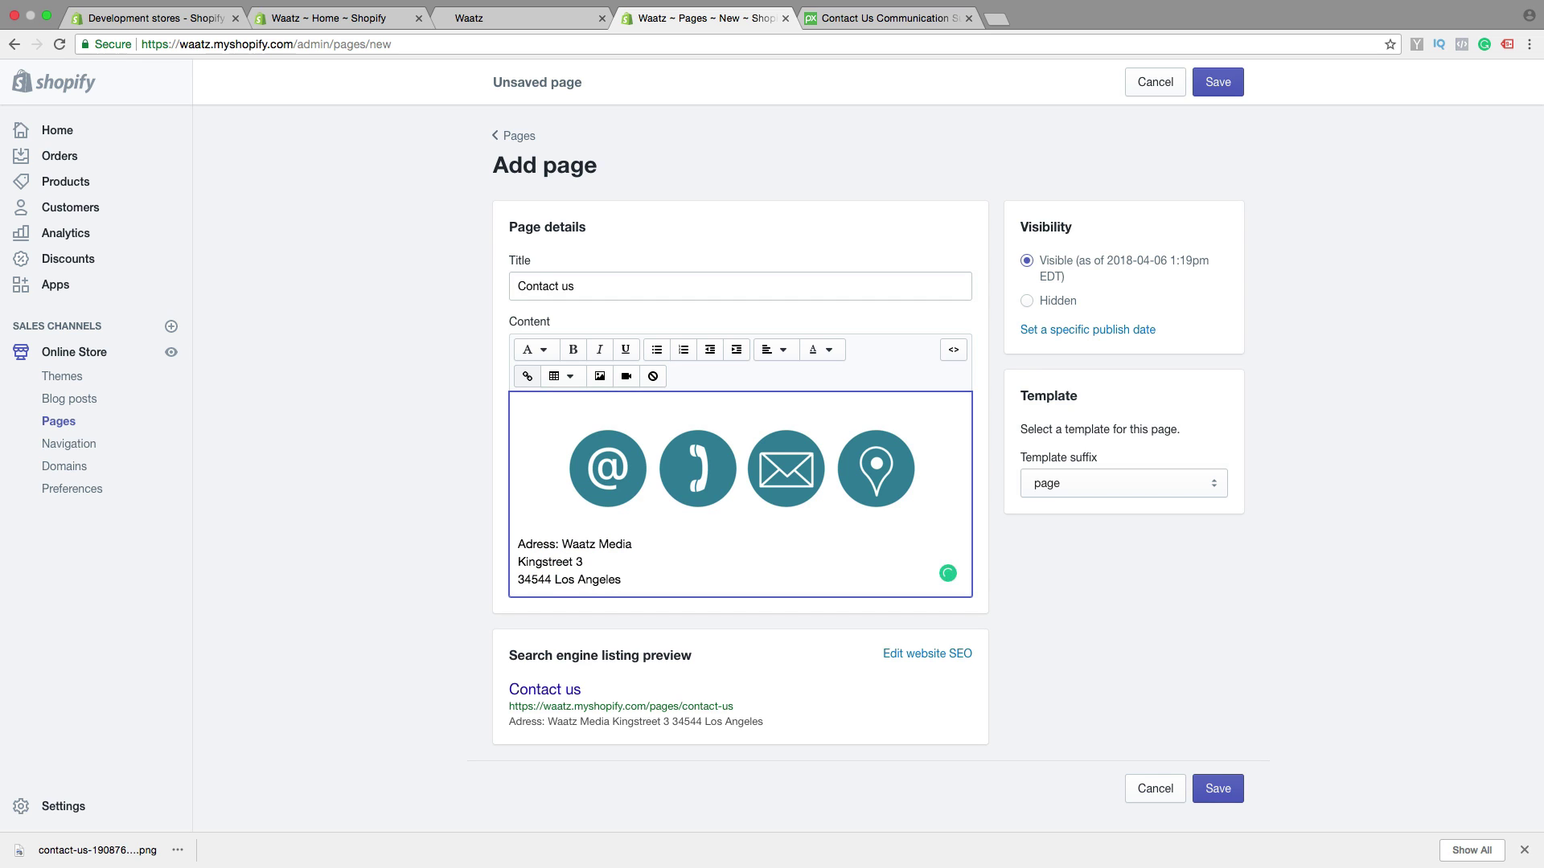
{"action": "key", "text": "Return"}
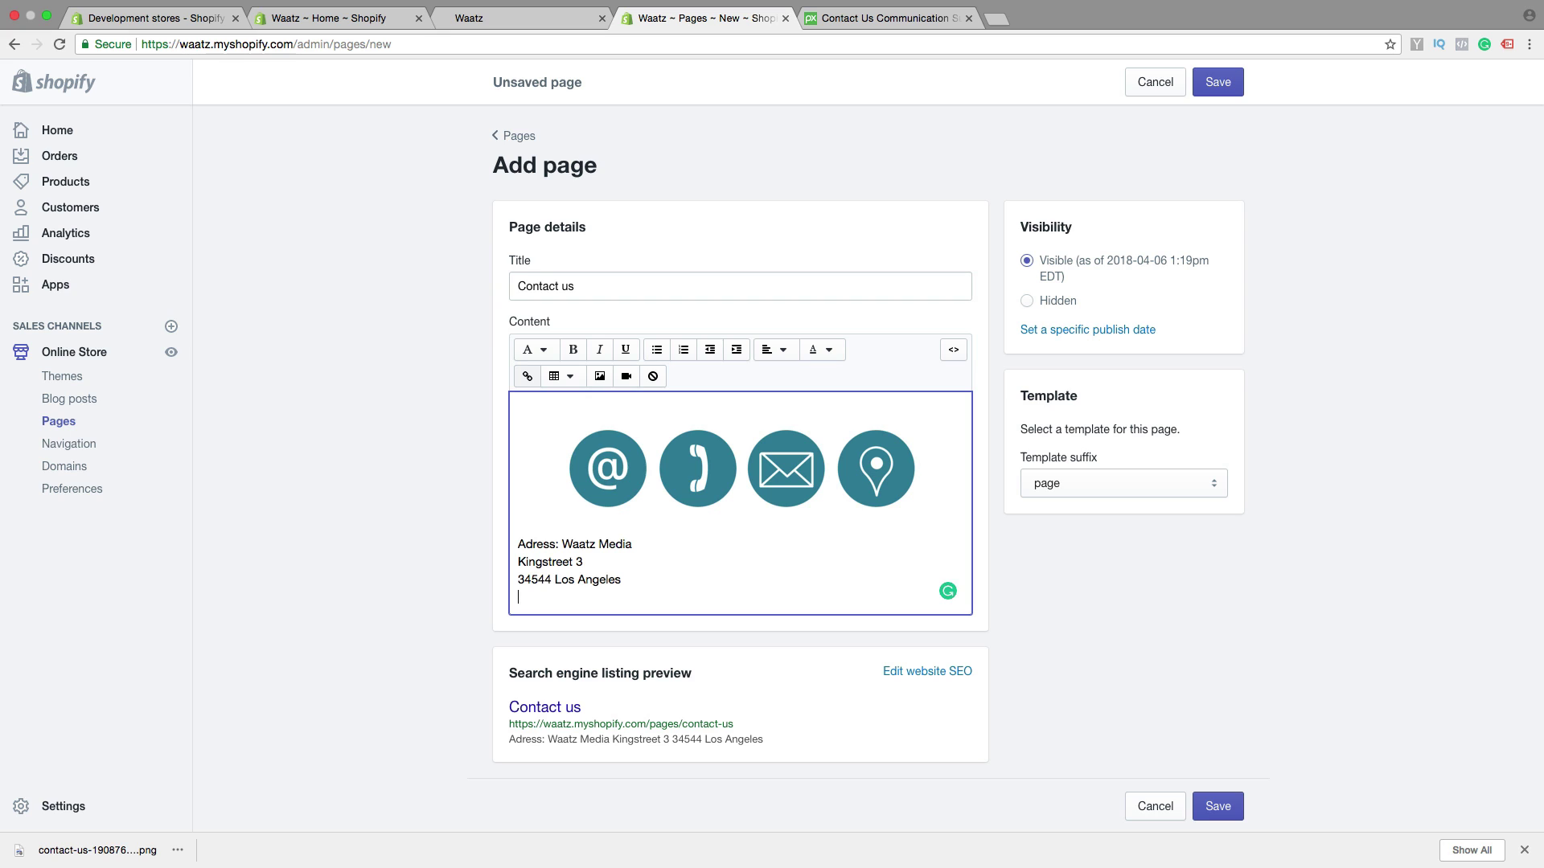
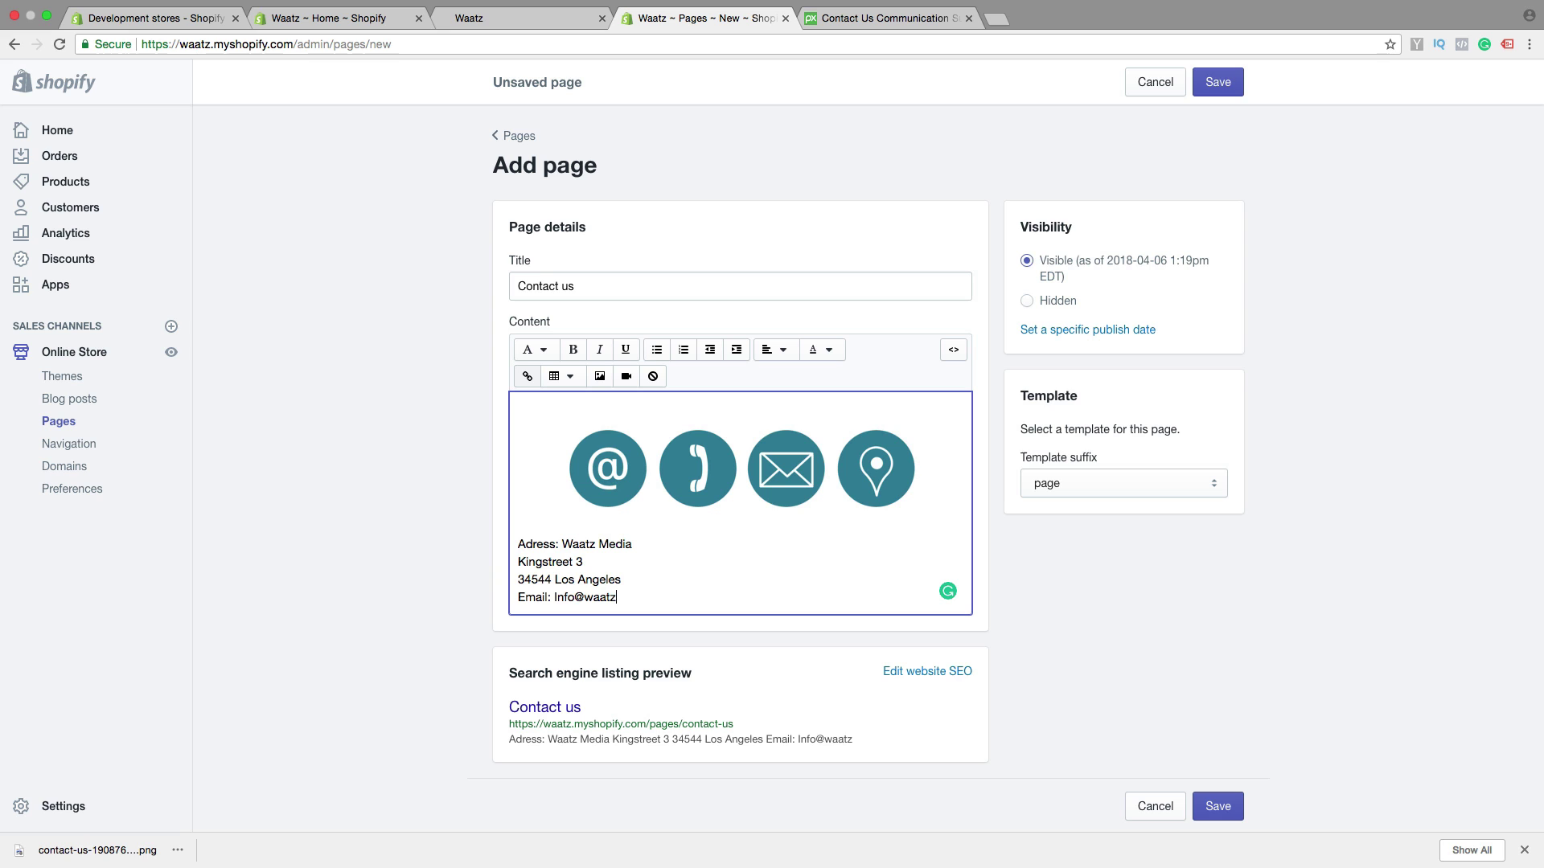
Turn the email address into a mailto: link that opens in a new window
{"action": "left_click_drag", "start_coordinate": [643, 599], "coordinate": [554, 599]}
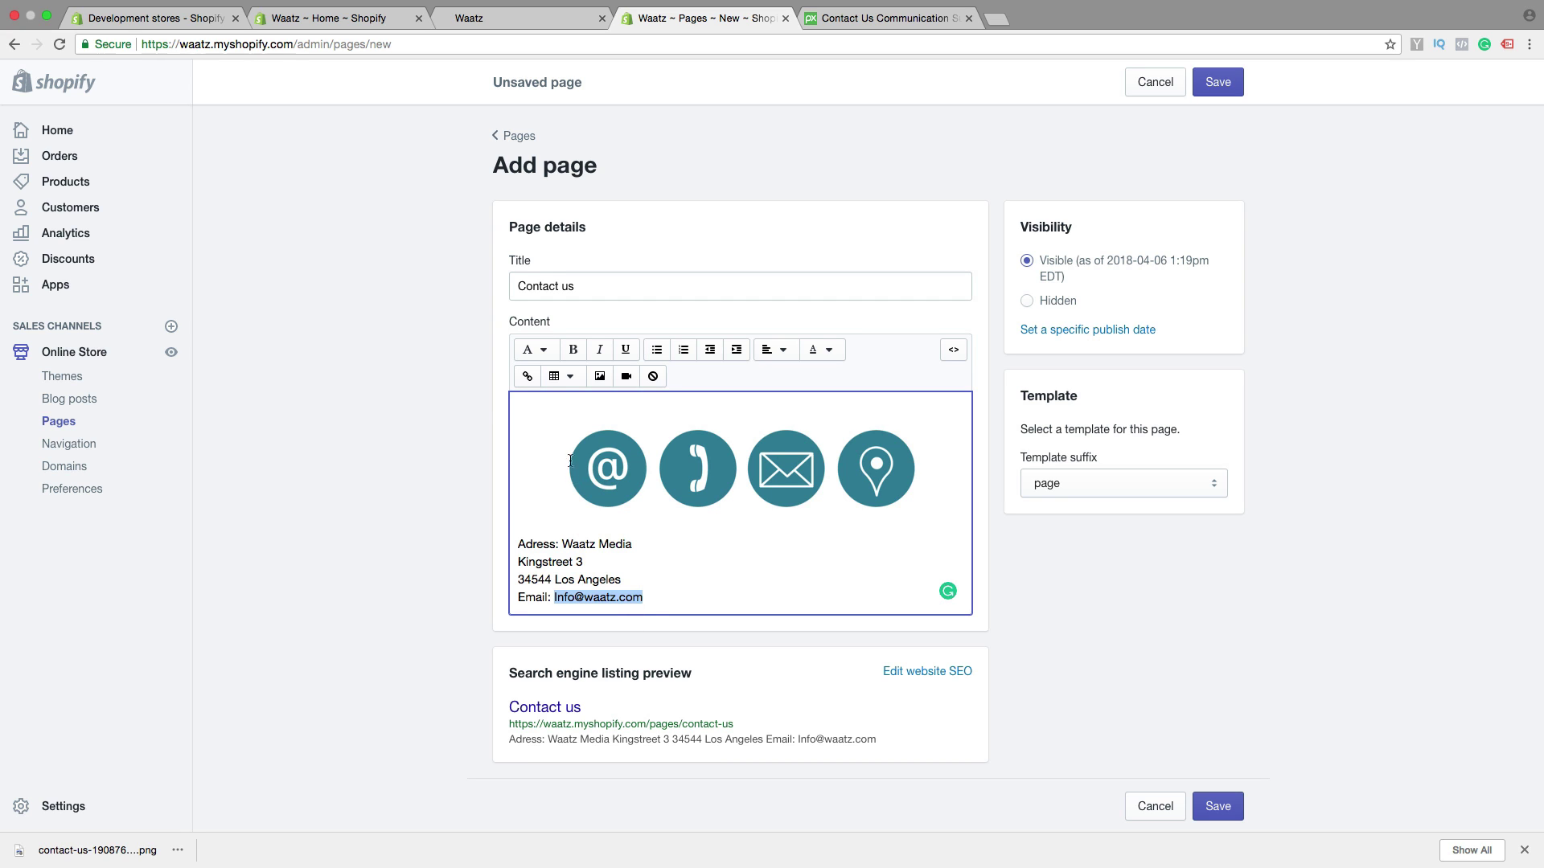
{"action": "left_click", "coordinate": [527, 376]}
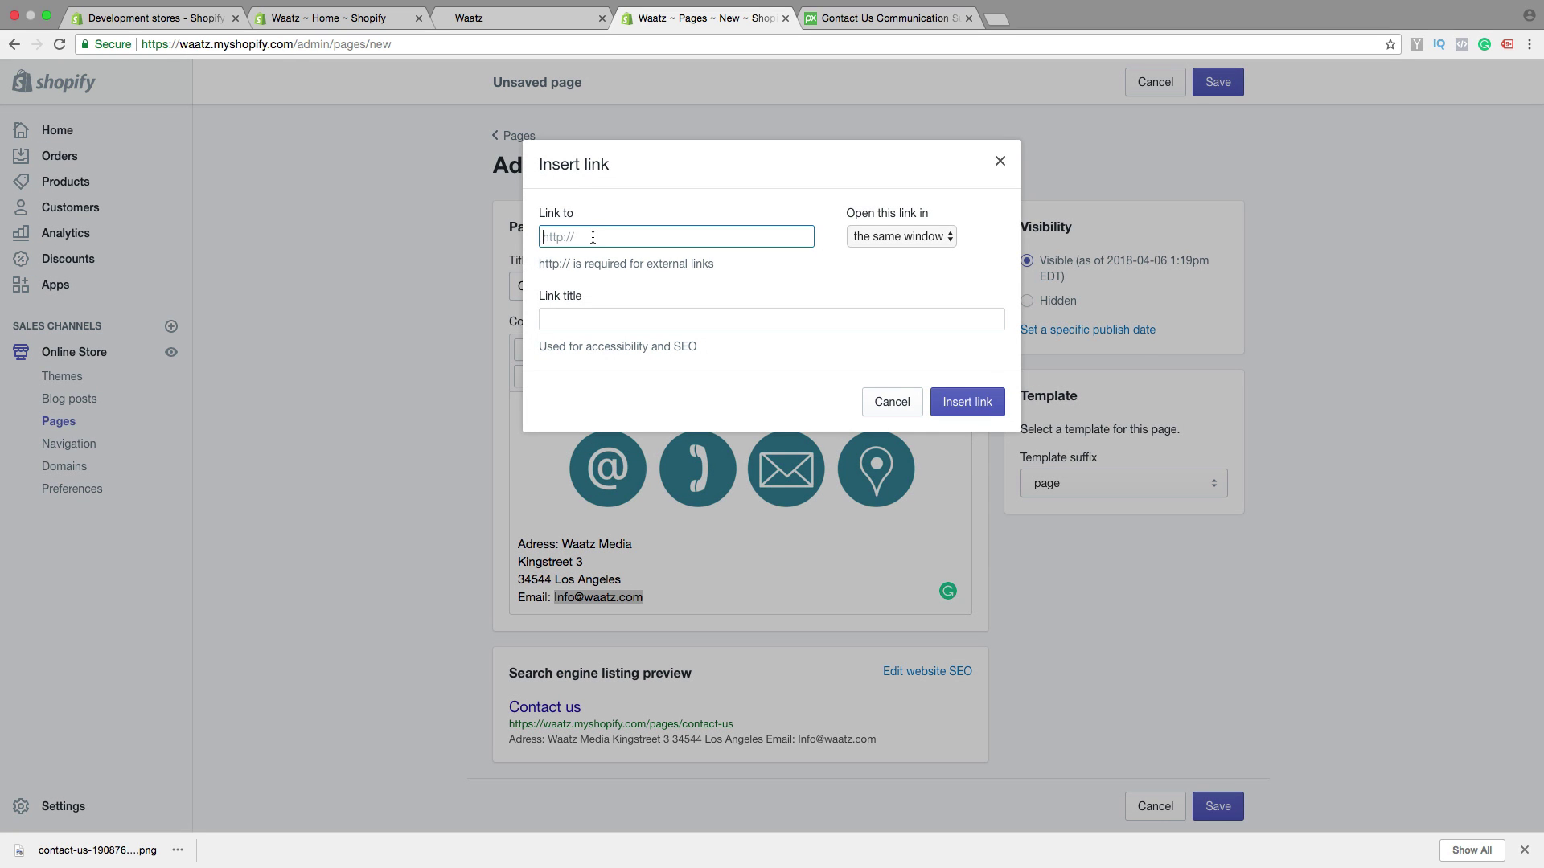
{"action": "left_click", "coordinate": [878, 236]}
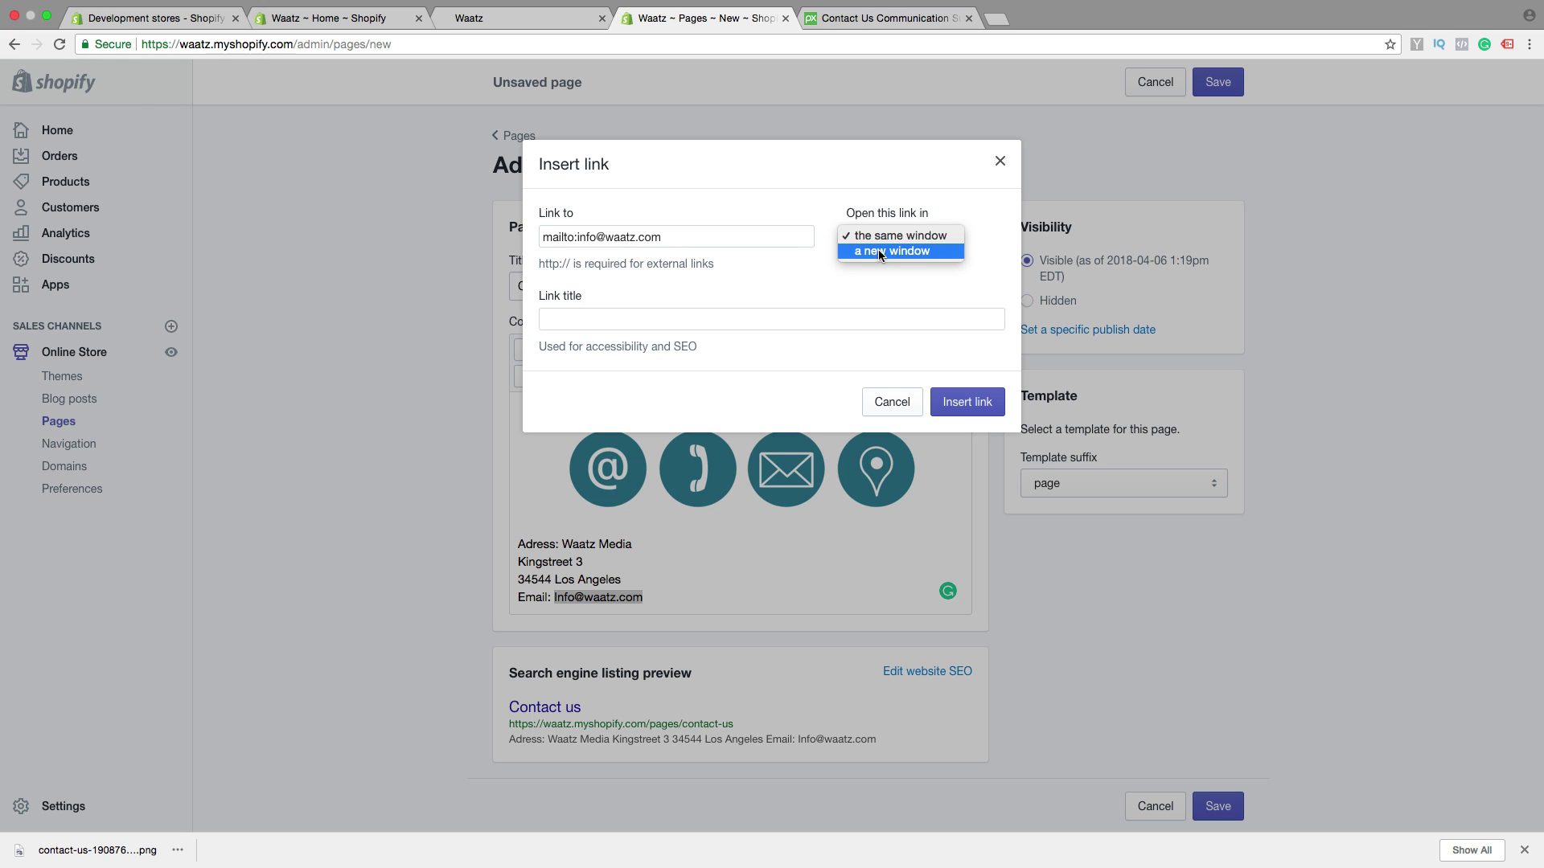
{"action": "left_click", "coordinate": [878, 250]}
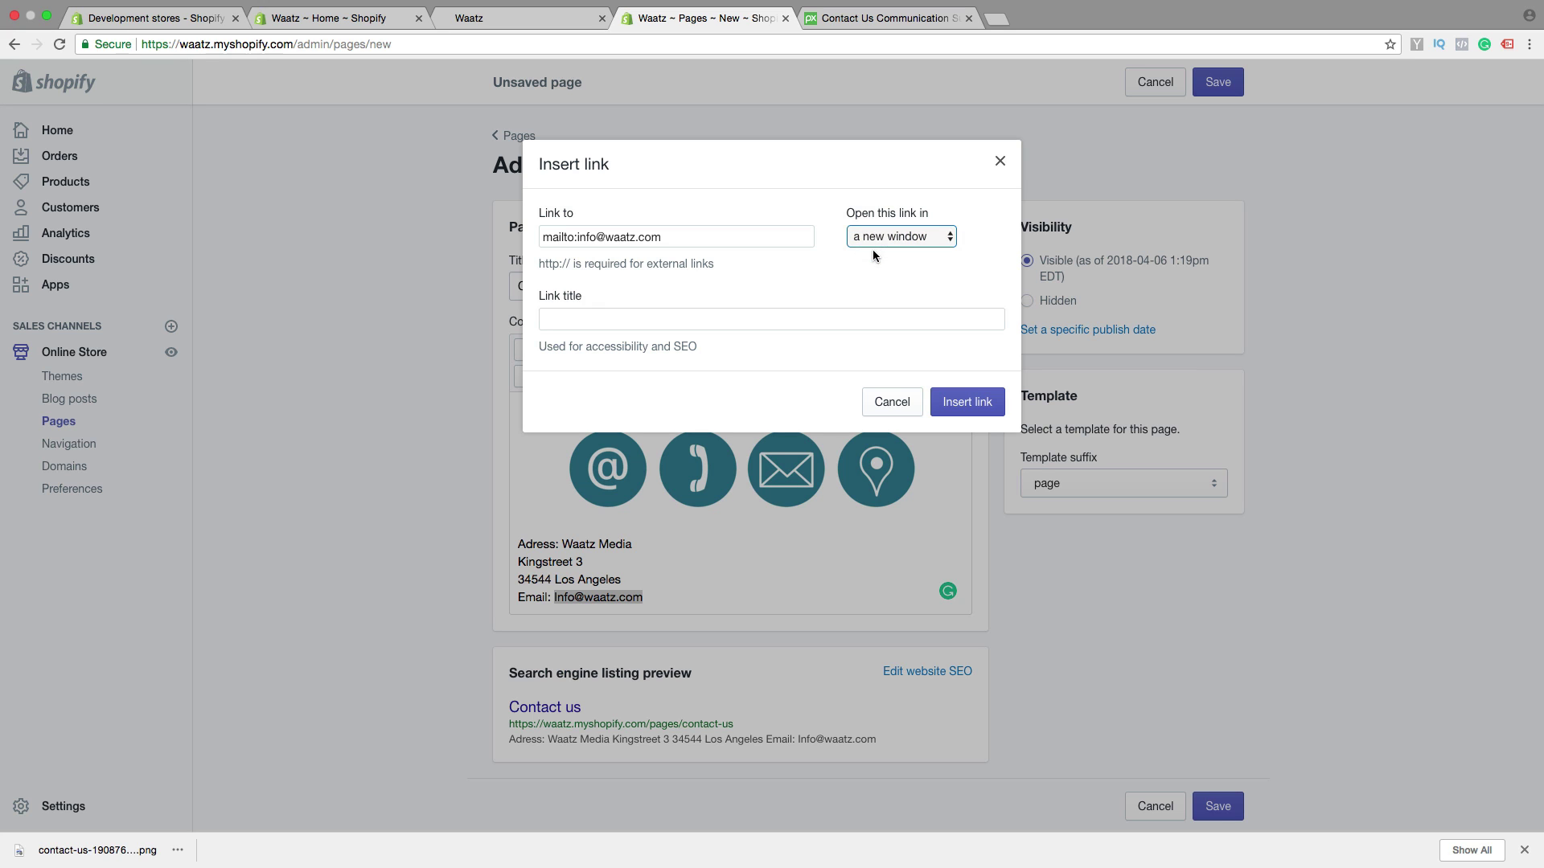
{"action": "left_click", "coordinate": [967, 403]}
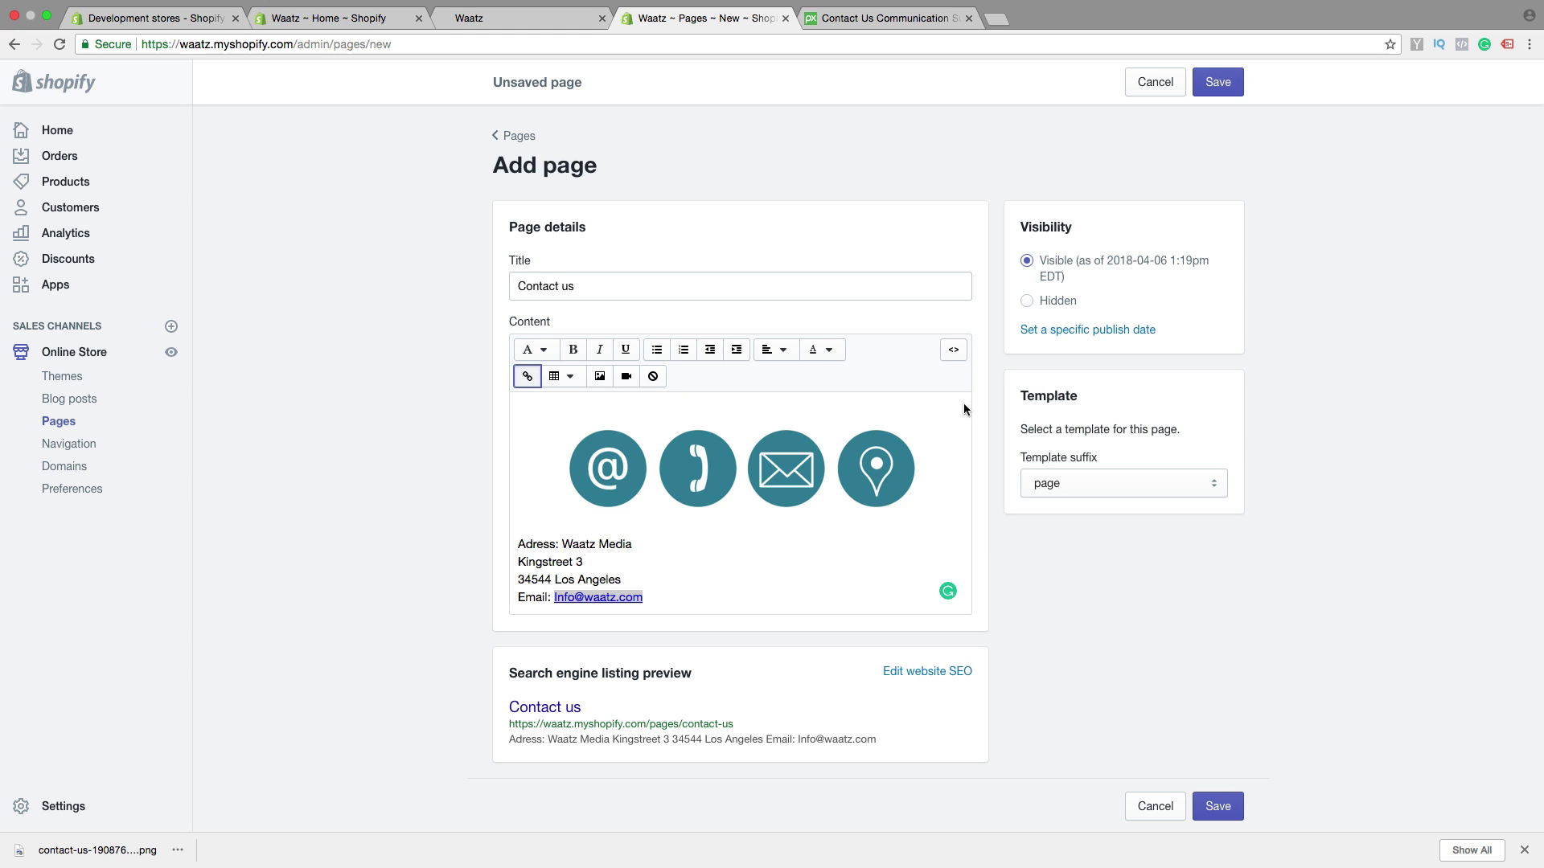
{"action": "left_click", "coordinate": [686, 593]}
Add a 'Phone:' line with the store's phone number and select the number
{"action": "key", "text": "Return"}
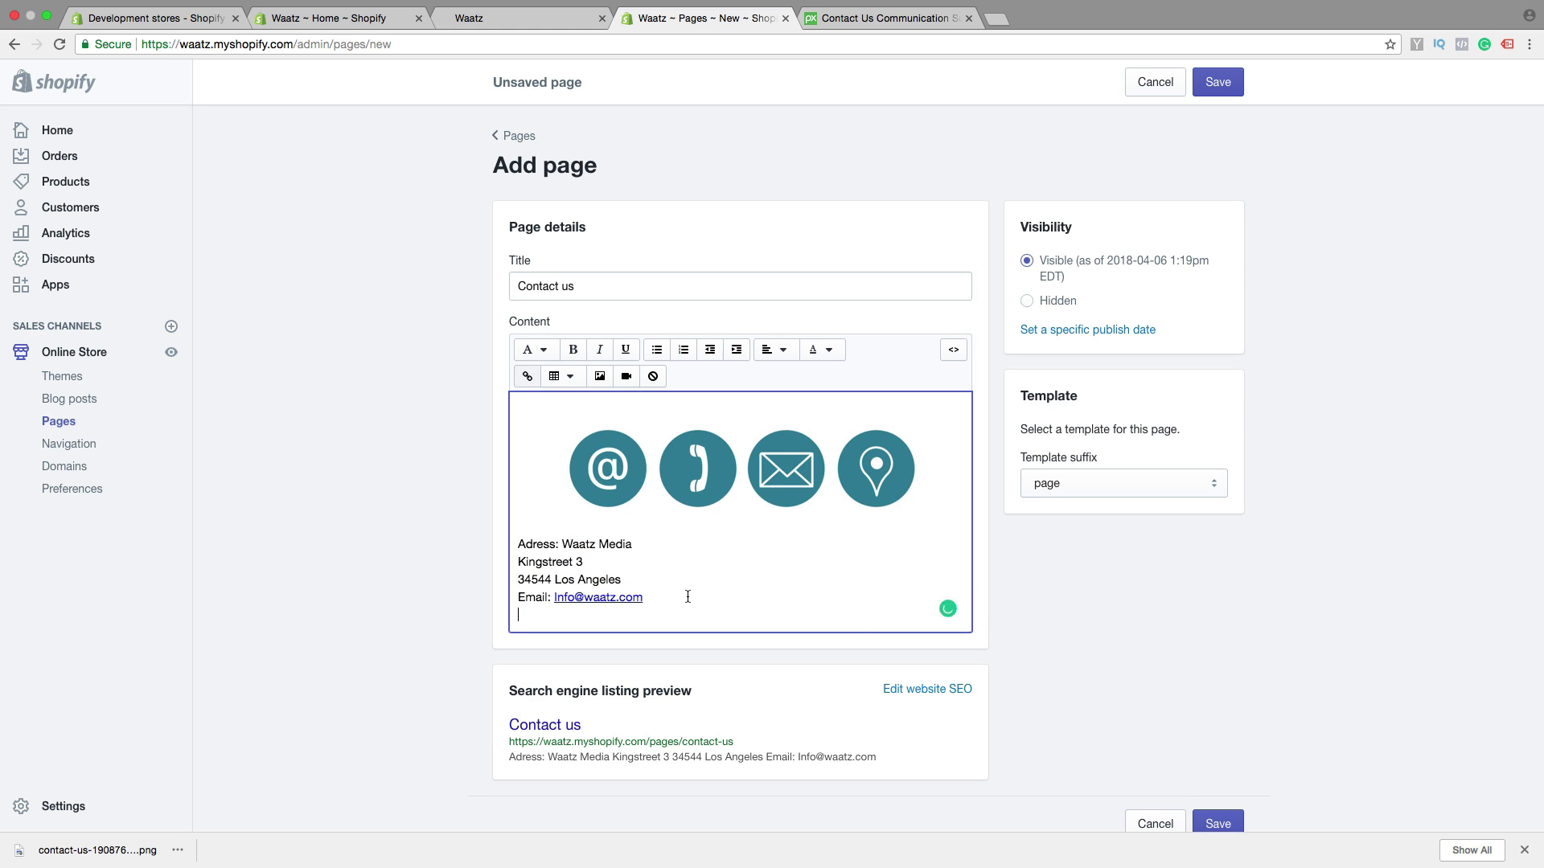
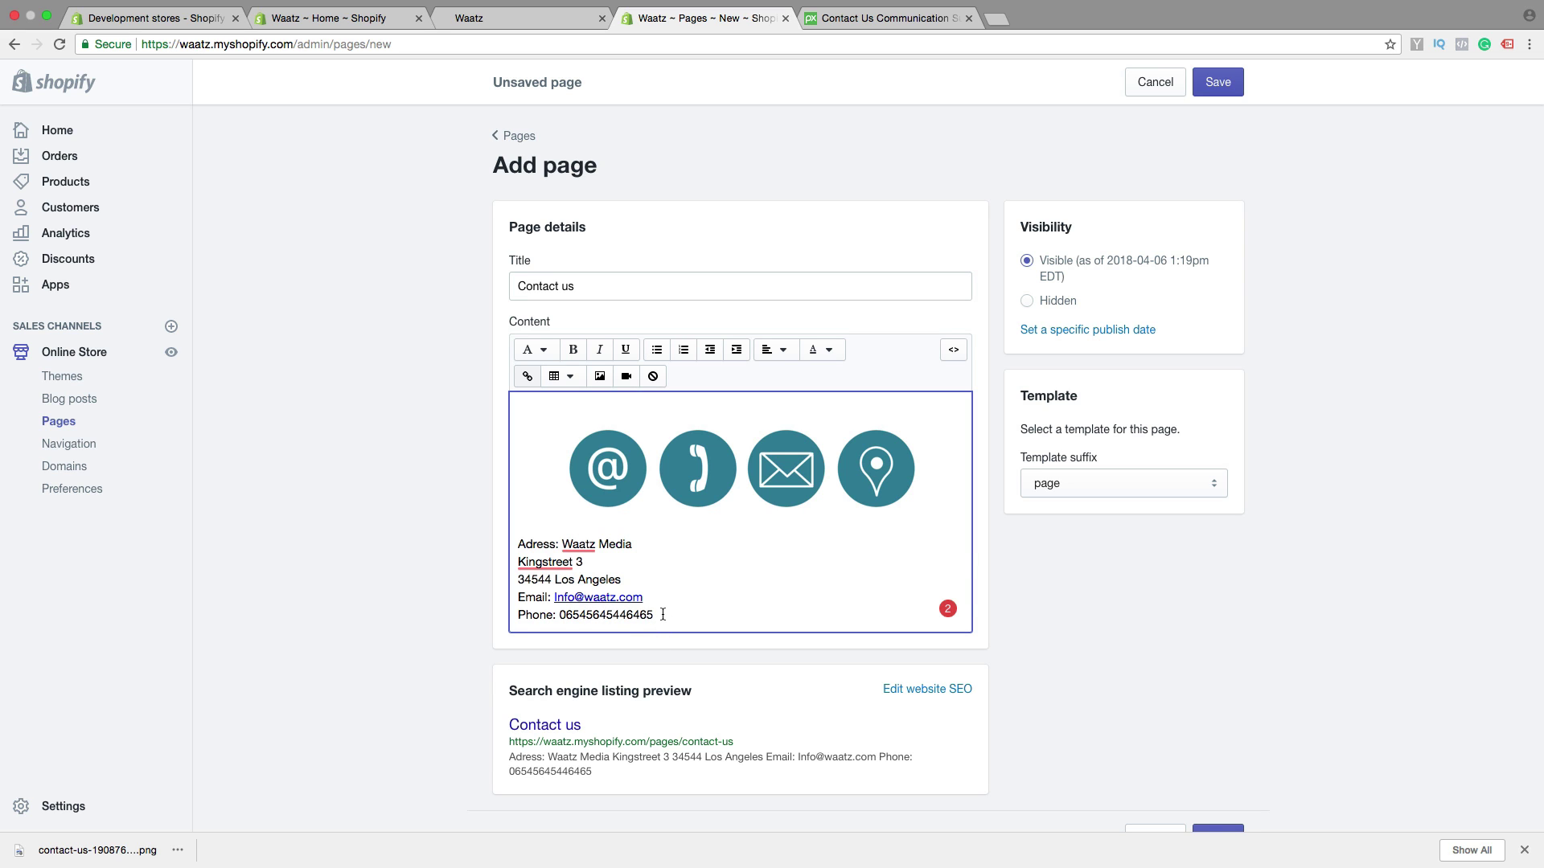
{"action": "left_click_drag", "start_coordinate": [662, 615], "coordinate": [561, 613]}
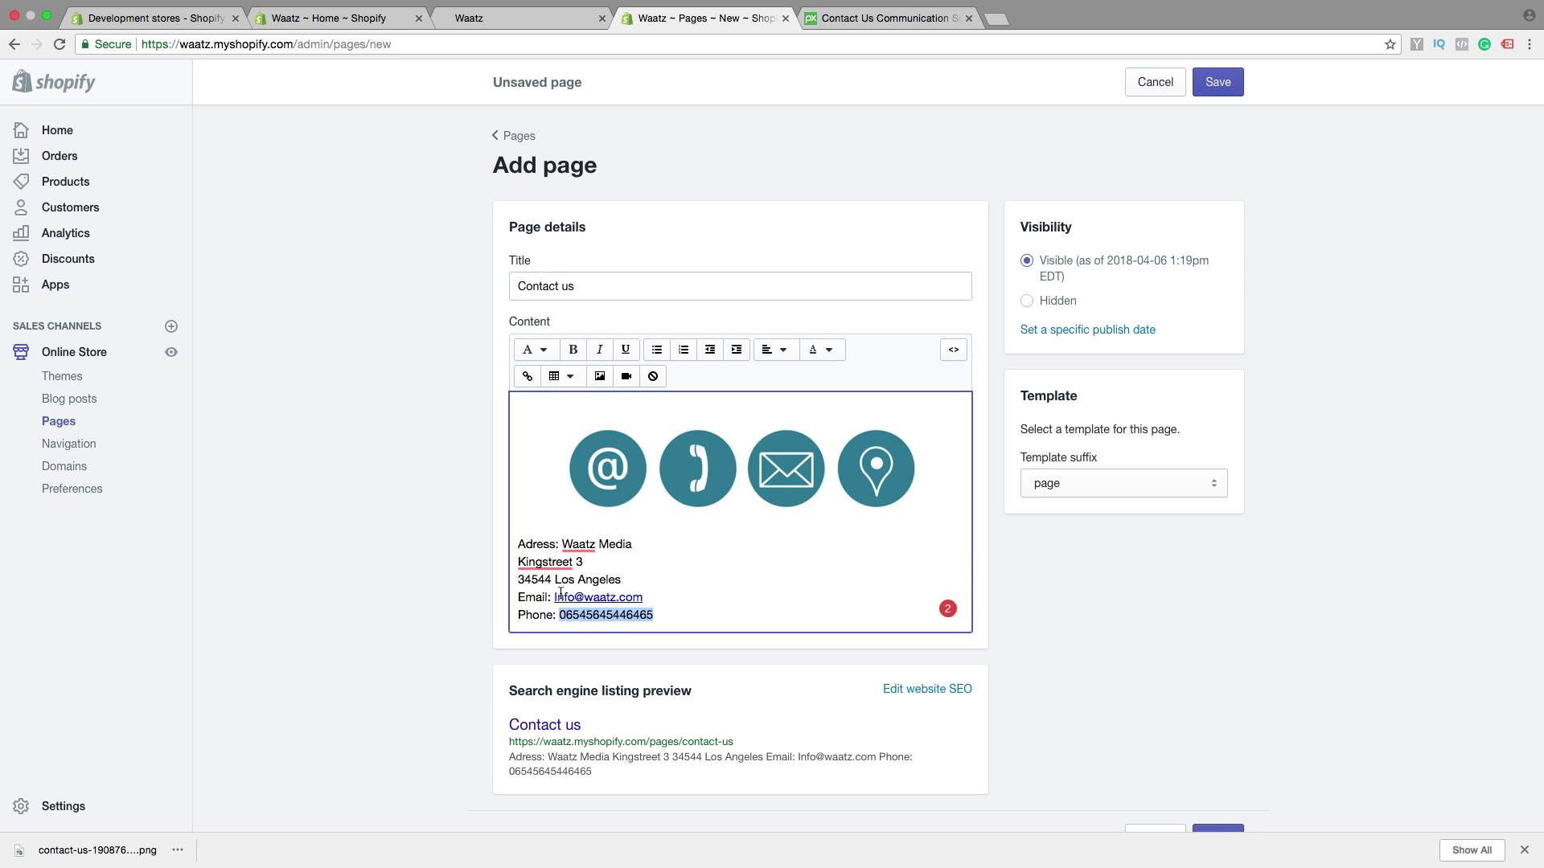
Link the selected phone number with a tel: link opening in a new window
{"action": "left_click", "coordinate": [525, 376]}
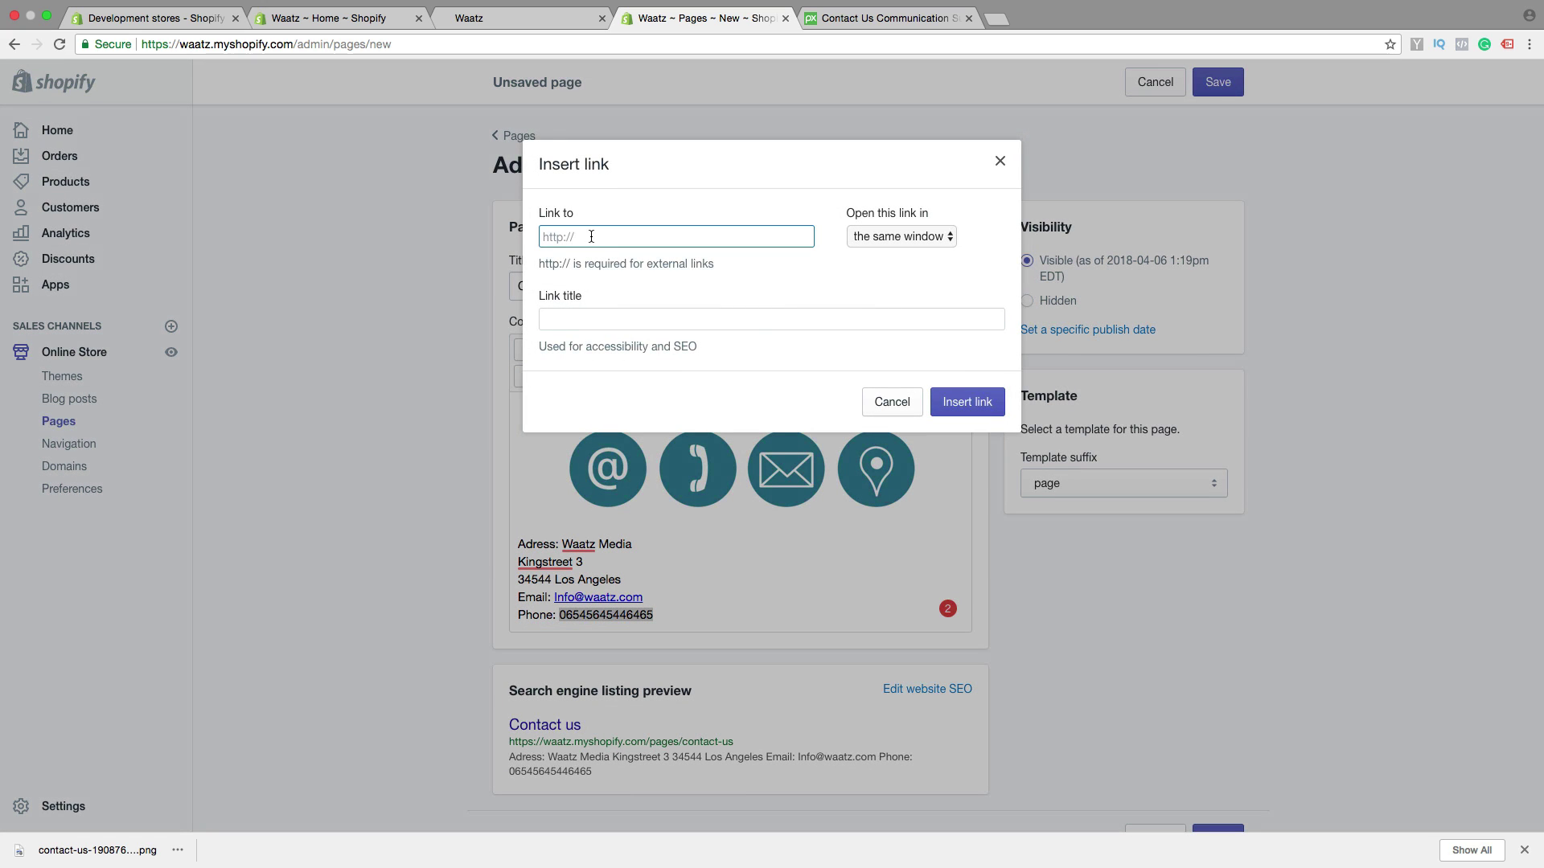
{"action": "left_click", "coordinate": [865, 238]}
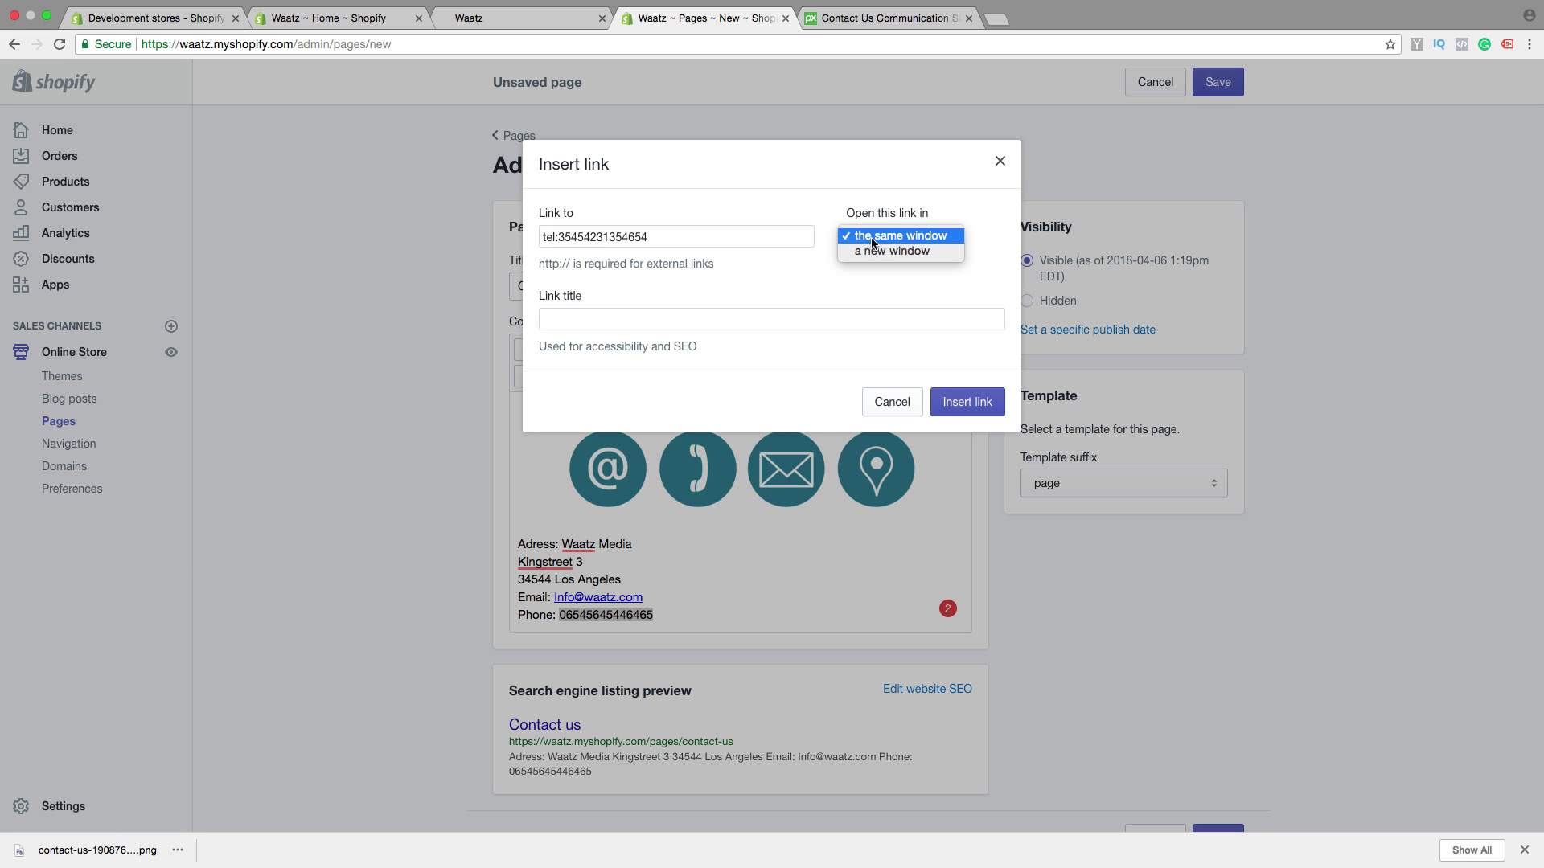
{"action": "left_click", "coordinate": [870, 247]}
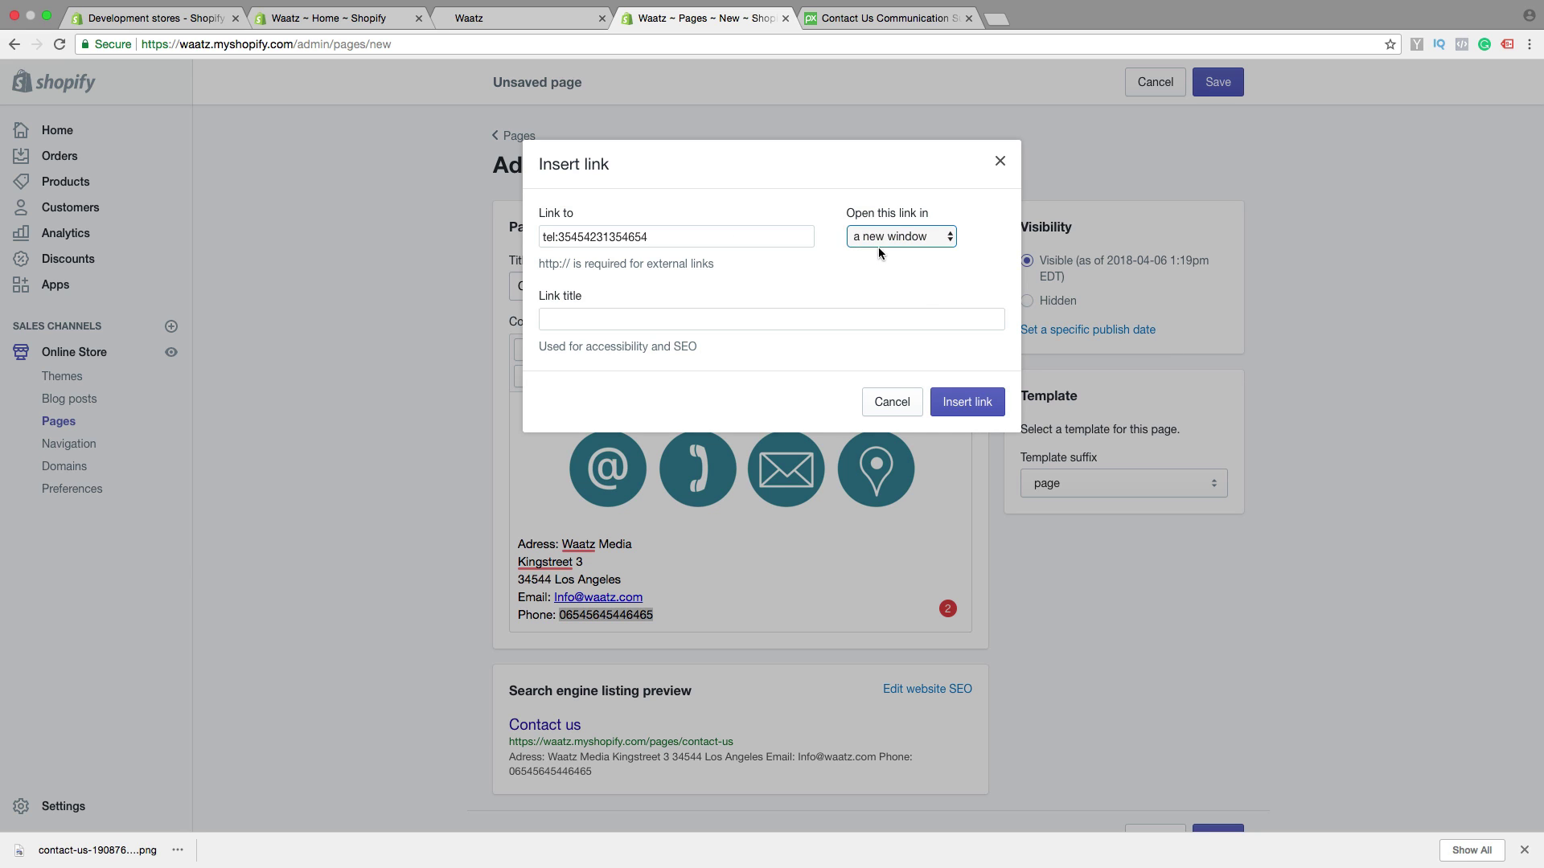
{"action": "left_click", "coordinate": [968, 404]}
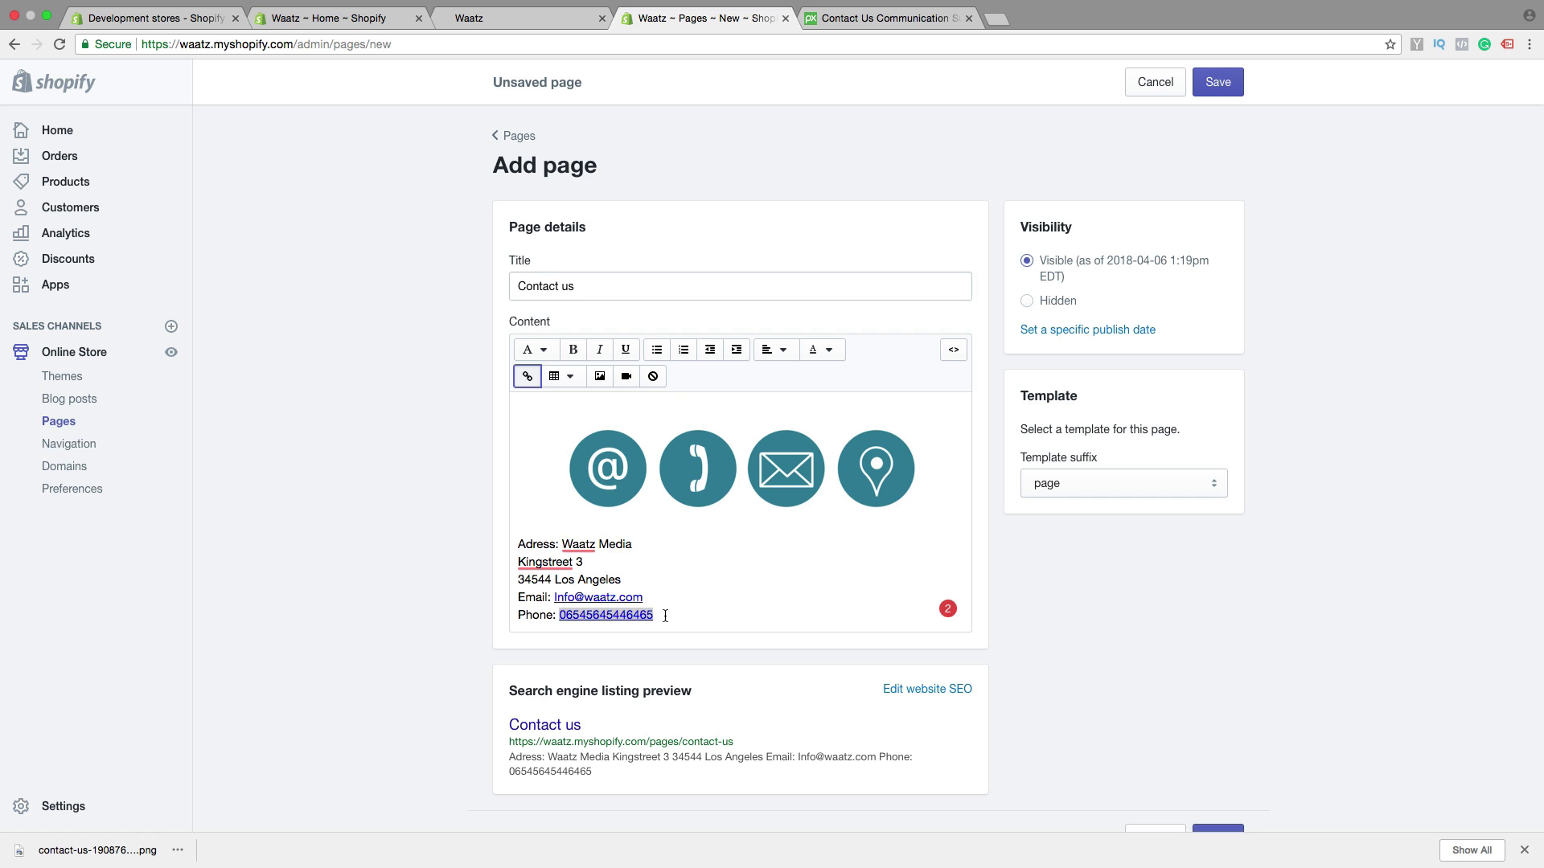
{"action": "left_click", "coordinate": [665, 617]}
Center the five contact lines and move Waatz Media onto its own line
{"action": "left_click_drag", "start_coordinate": [667, 615], "coordinate": [514, 543]}
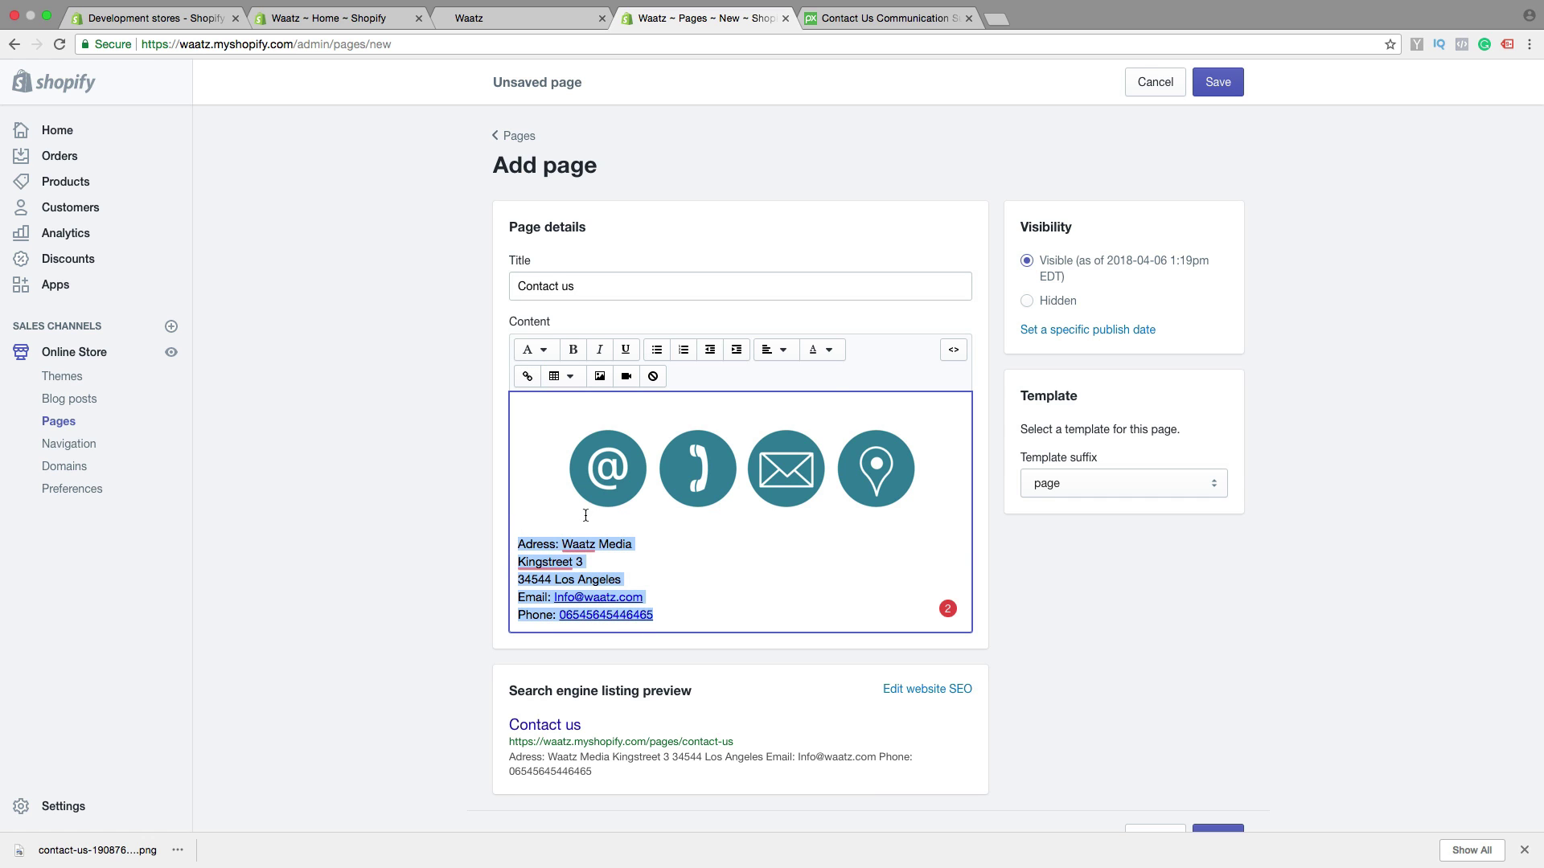
{"action": "left_click", "coordinate": [787, 352]}
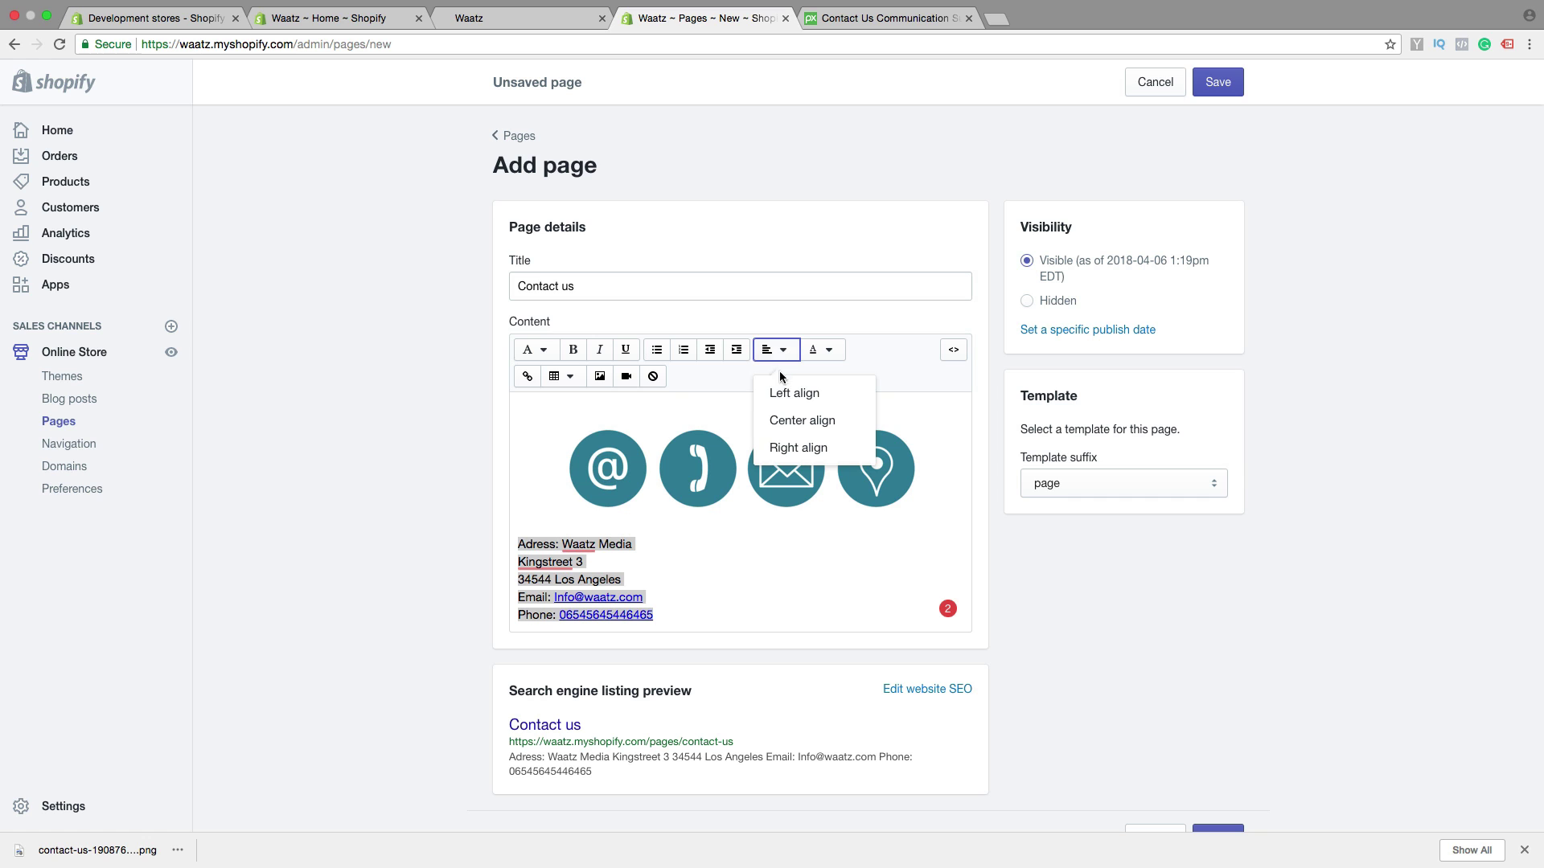
{"action": "left_click", "coordinate": [783, 419]}
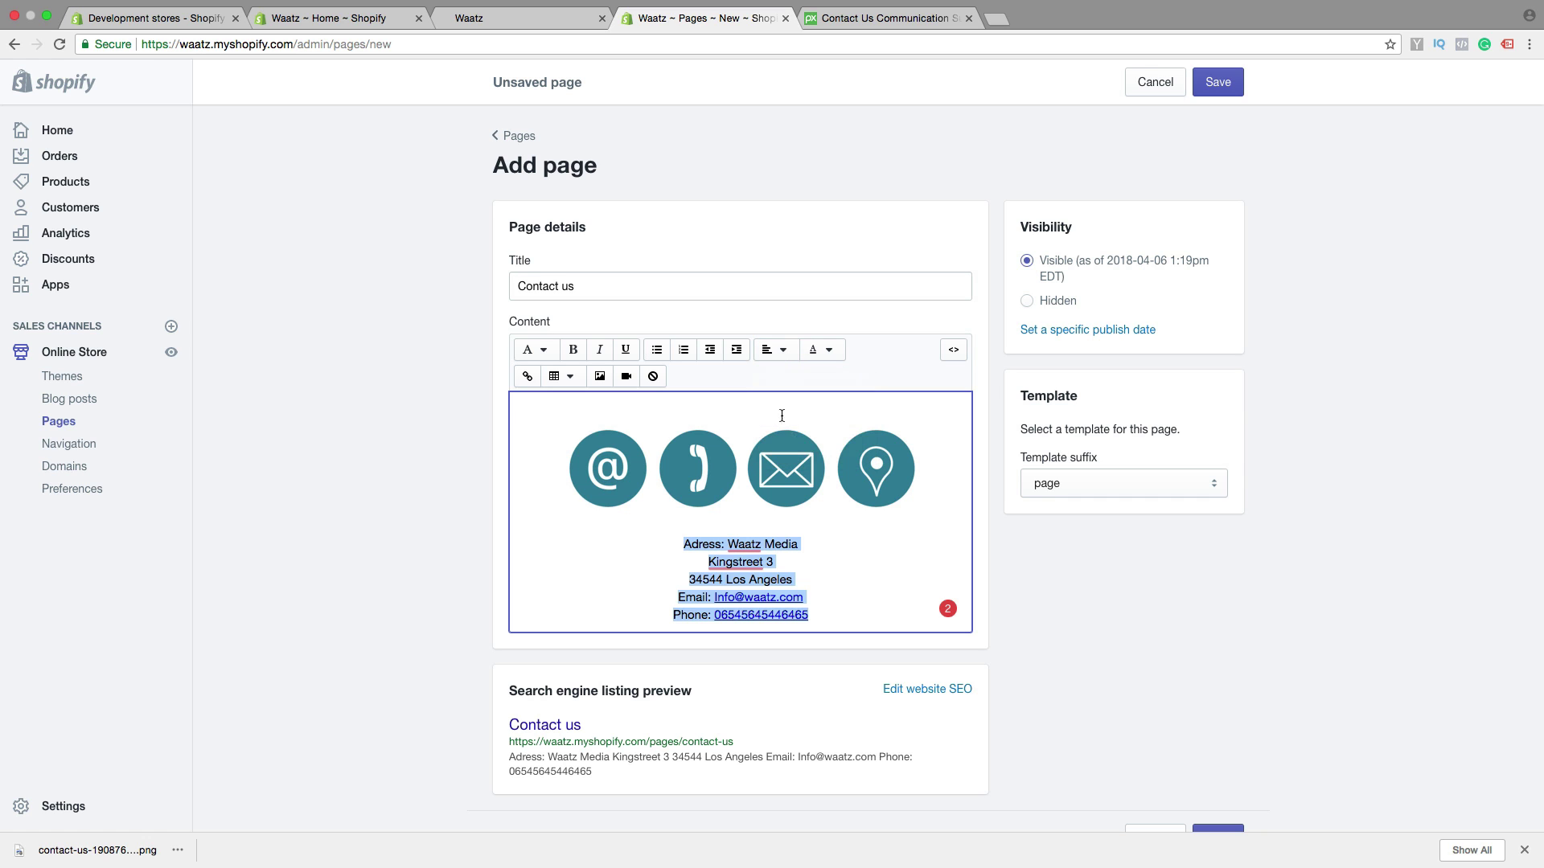
{"action": "left_click", "coordinate": [888, 569]}
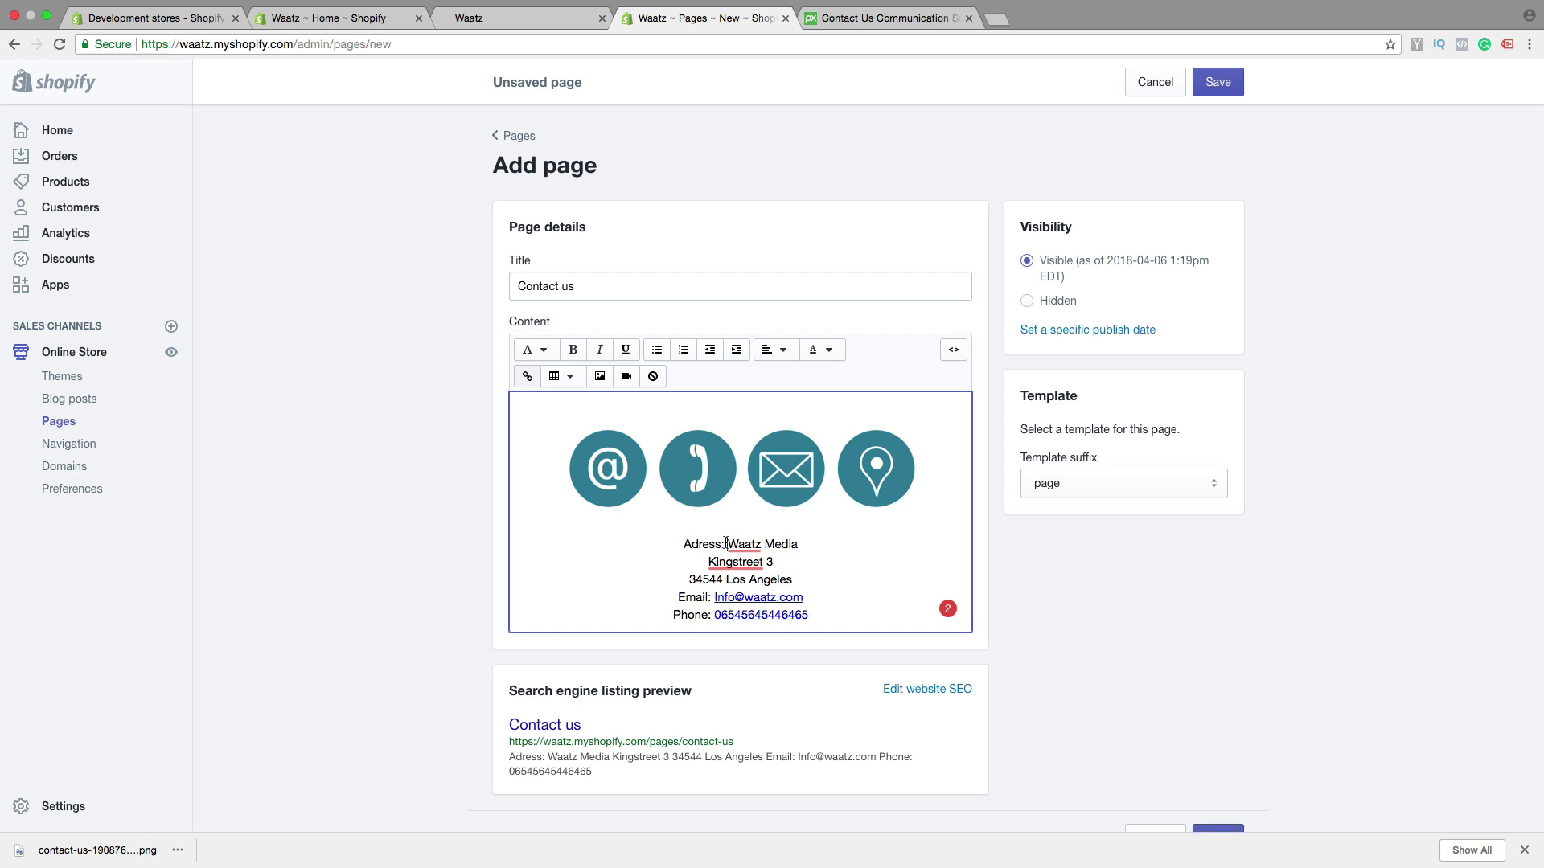
{"action": "left_click", "coordinate": [726, 543]}
{"action": "key", "text": "Return"}
Bold the 'Adress:' label and italicise the three address lines
{"action": "left_click_drag", "start_coordinate": [767, 544], "coordinate": [718, 542]}
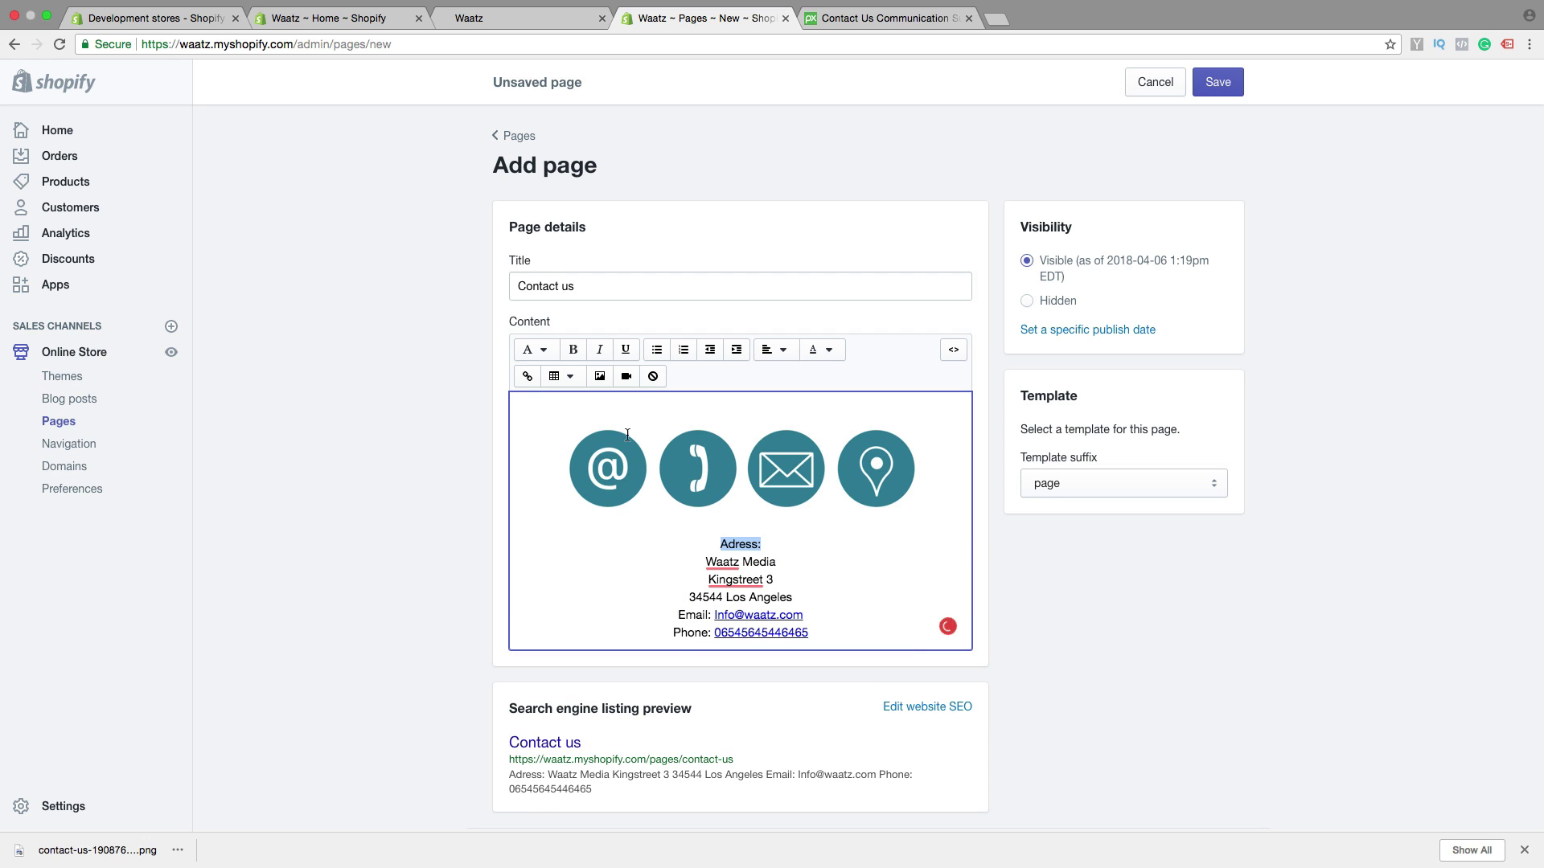
{"action": "left_click", "coordinate": [572, 349]}
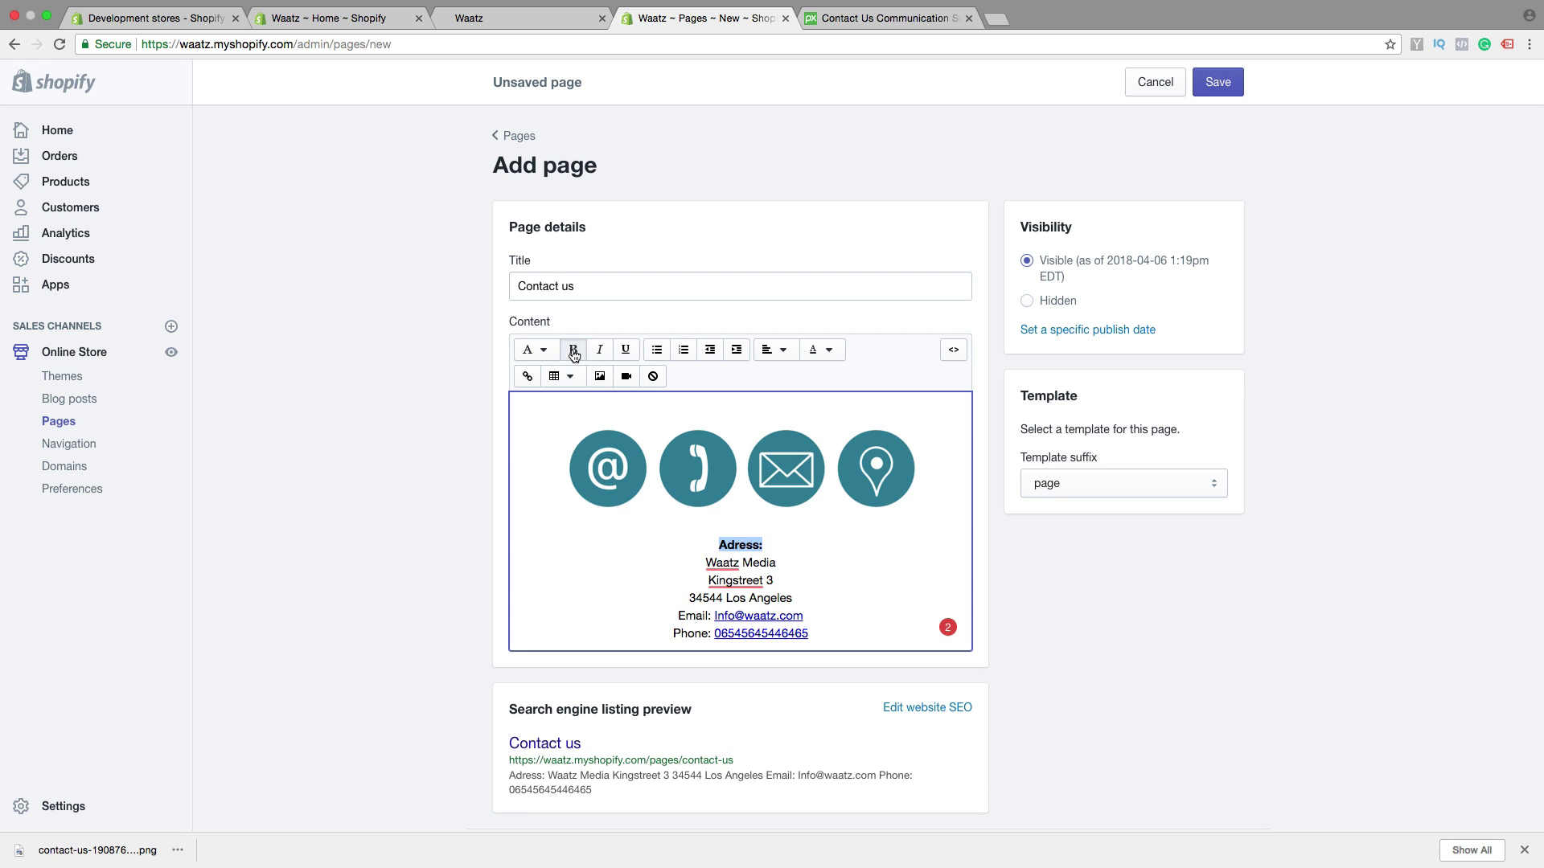
{"action": "left_click", "coordinate": [805, 529]}
{"action": "left_click_drag", "start_coordinate": [797, 598], "coordinate": [698, 555]}
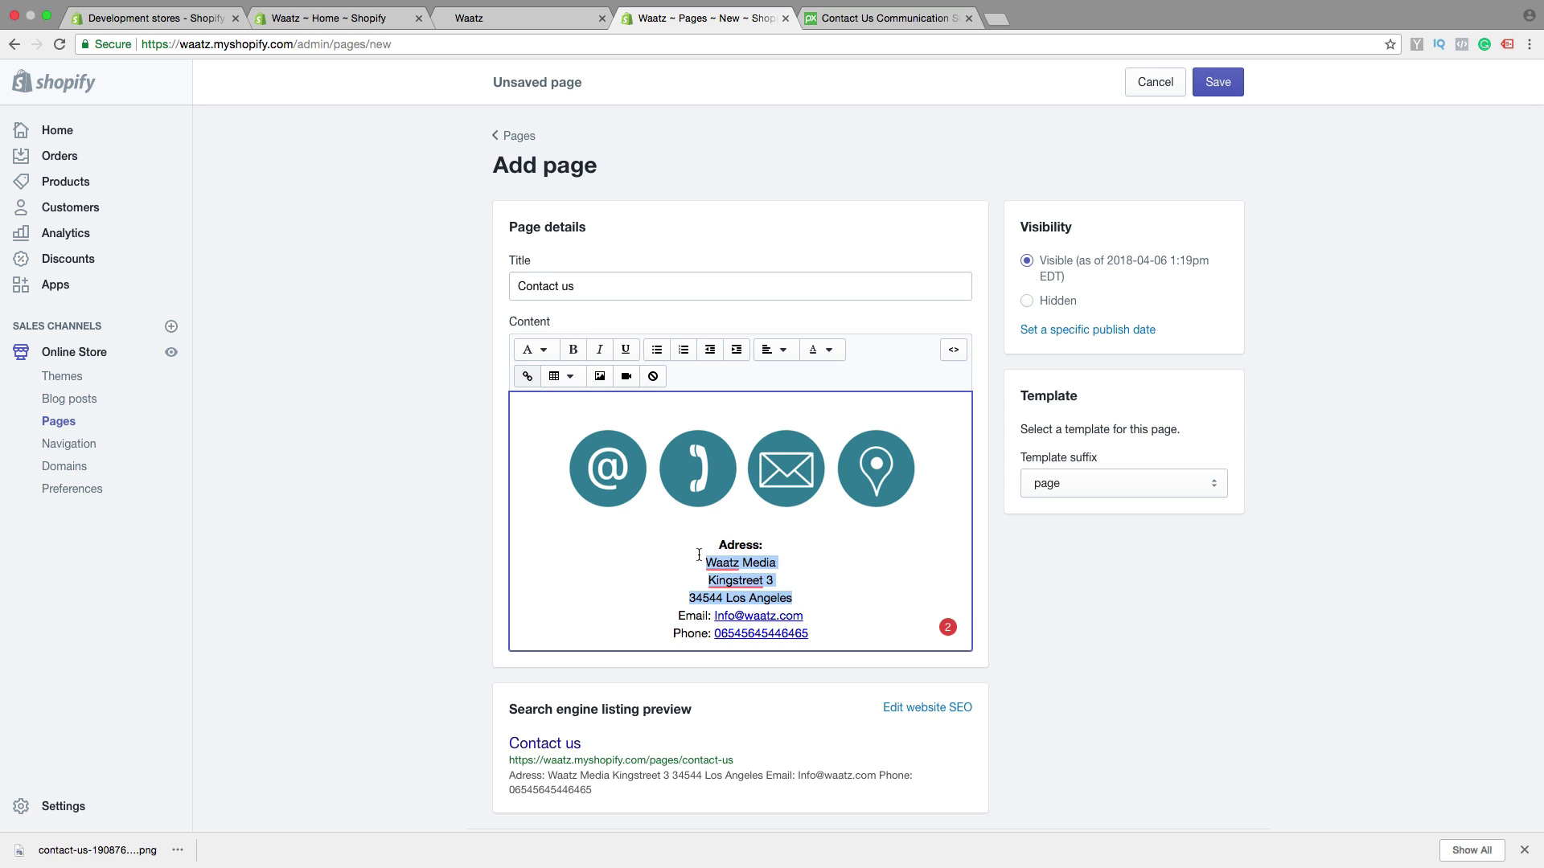
{"action": "left_click", "coordinate": [599, 349]}
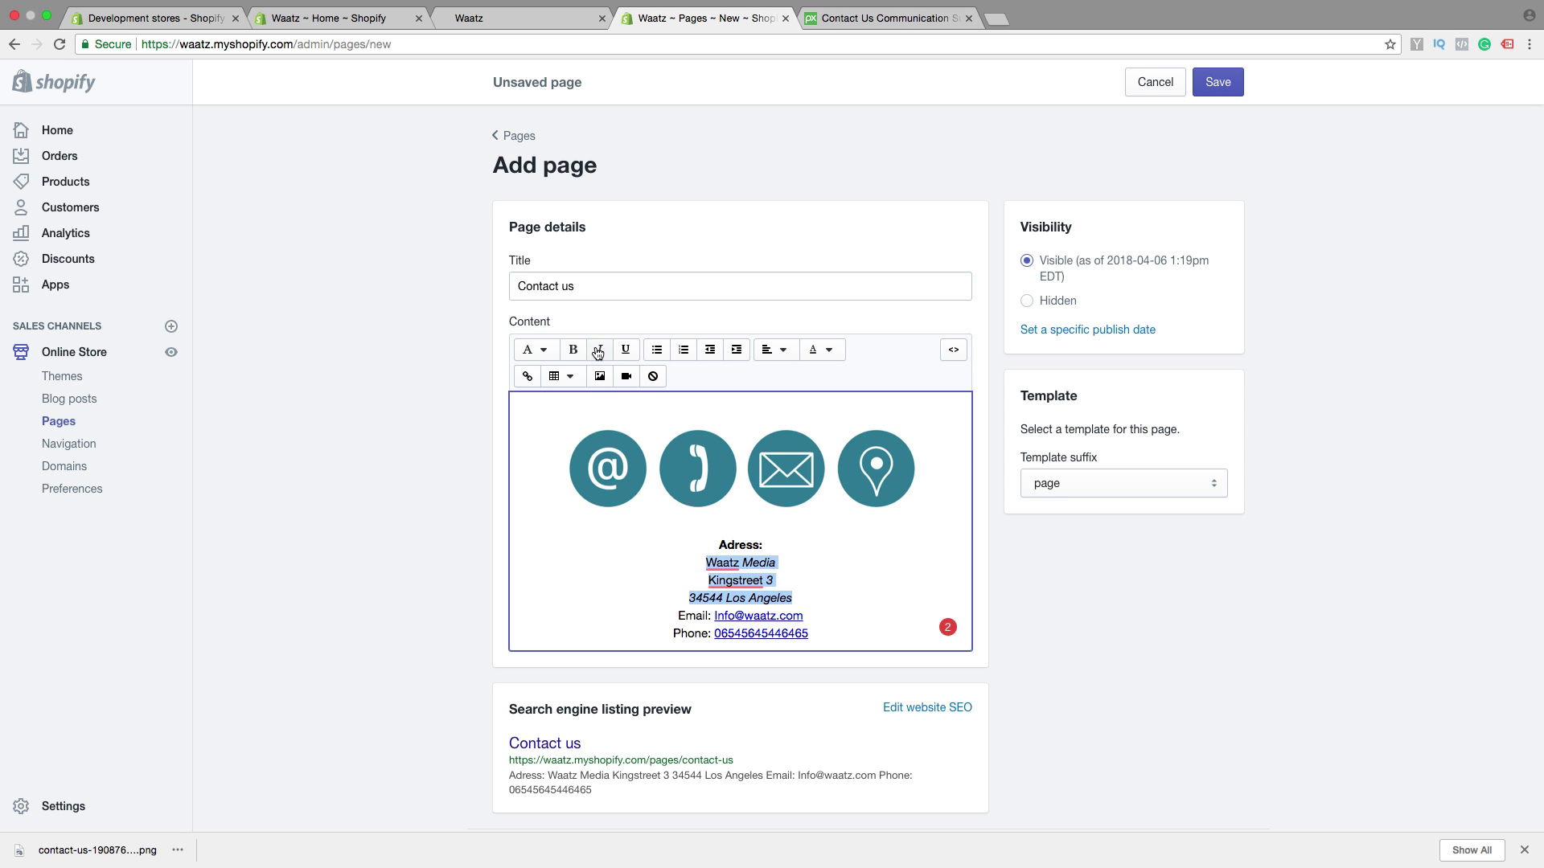
{"action": "left_click", "coordinate": [600, 557]}
Bold the 'Email:' and 'Phone:' labels
{"action": "scroll", "coordinate": [907, 600], "scroll_direction": "down", "scroll_amount": 2}
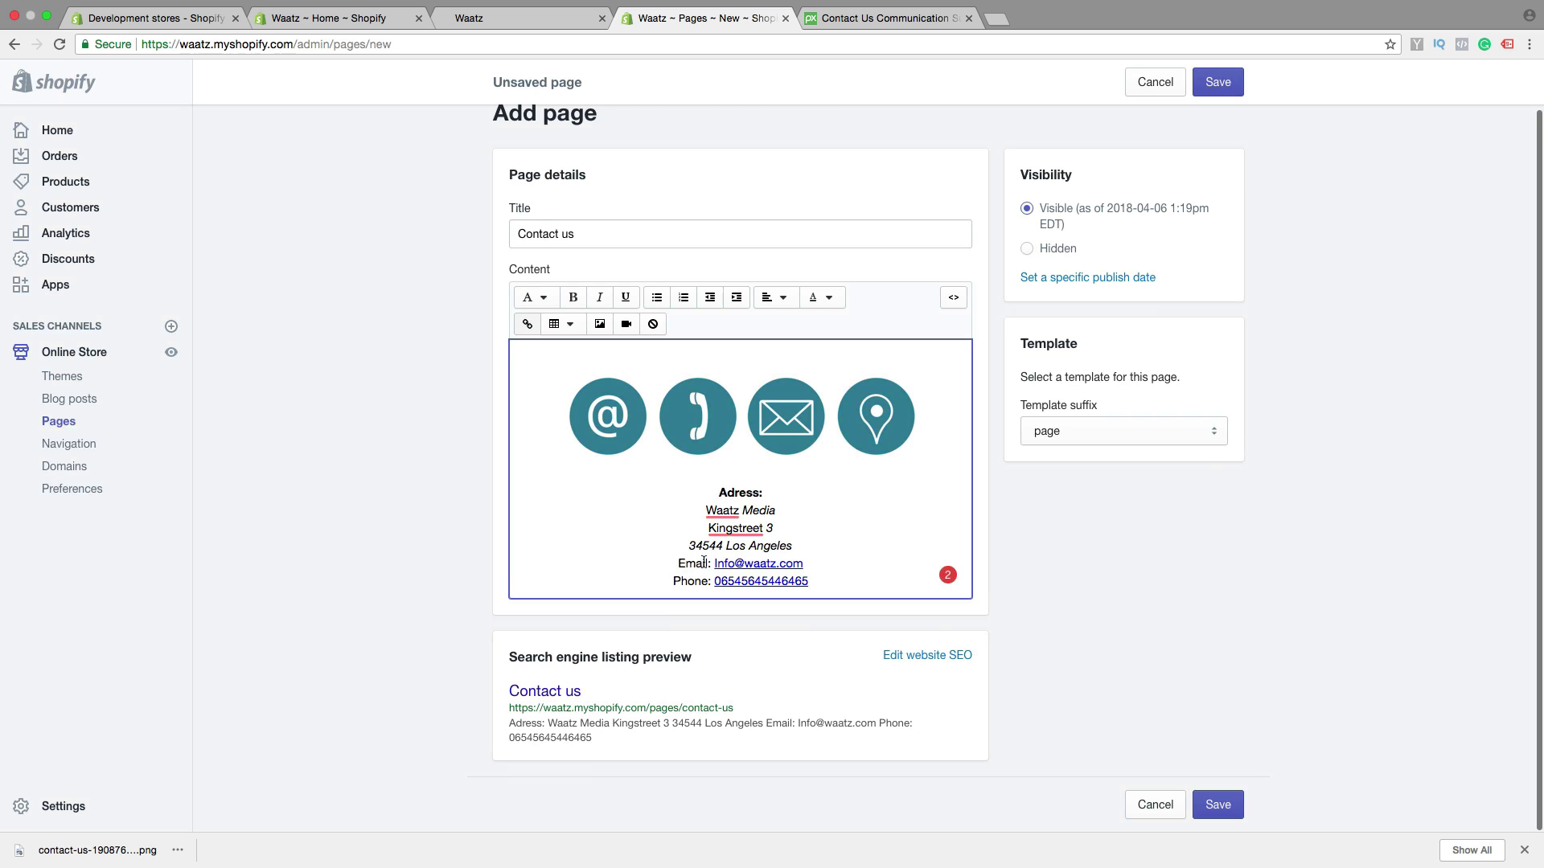
{"action": "left_click_drag", "start_coordinate": [711, 564], "coordinate": [677, 563]}
{"action": "left_click", "coordinate": [576, 302]}
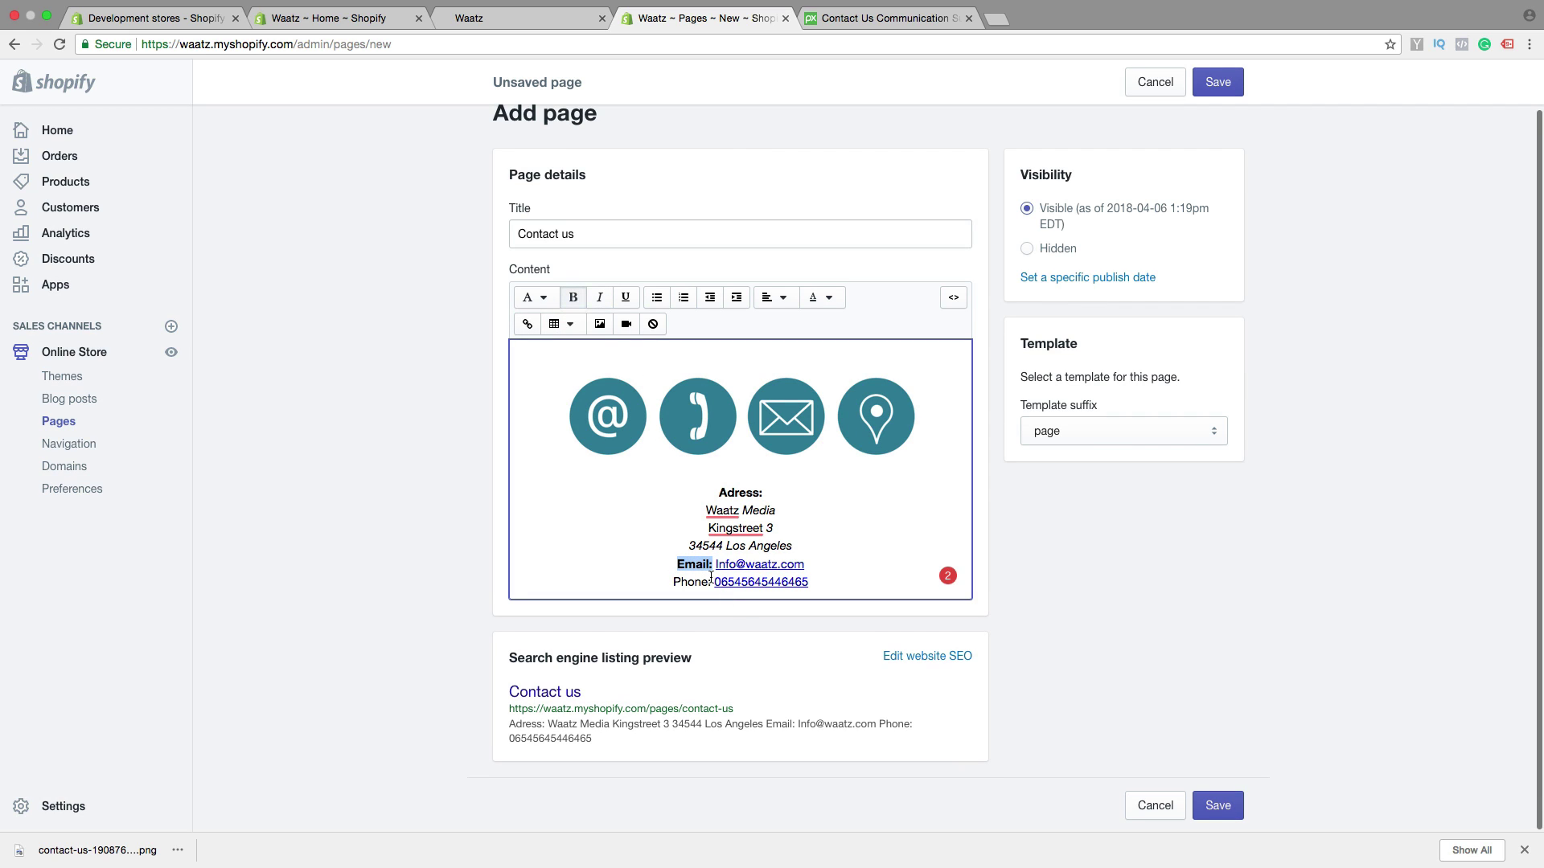
{"action": "left_click_drag", "start_coordinate": [711, 583], "coordinate": [668, 581]}
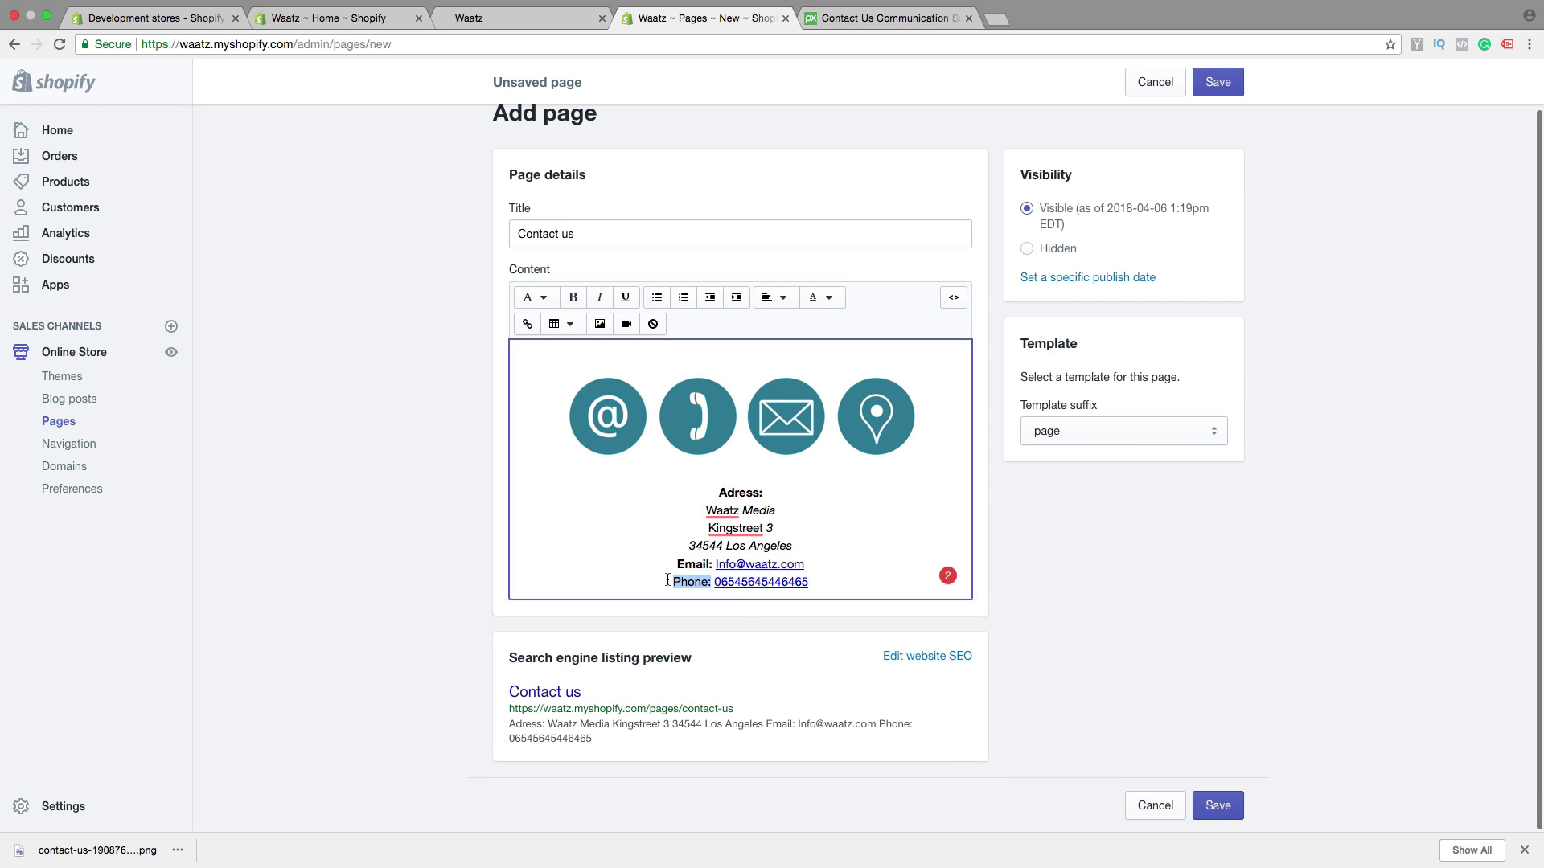
{"action": "left_click", "coordinate": [576, 301]}
{"action": "left_click", "coordinate": [867, 523]}
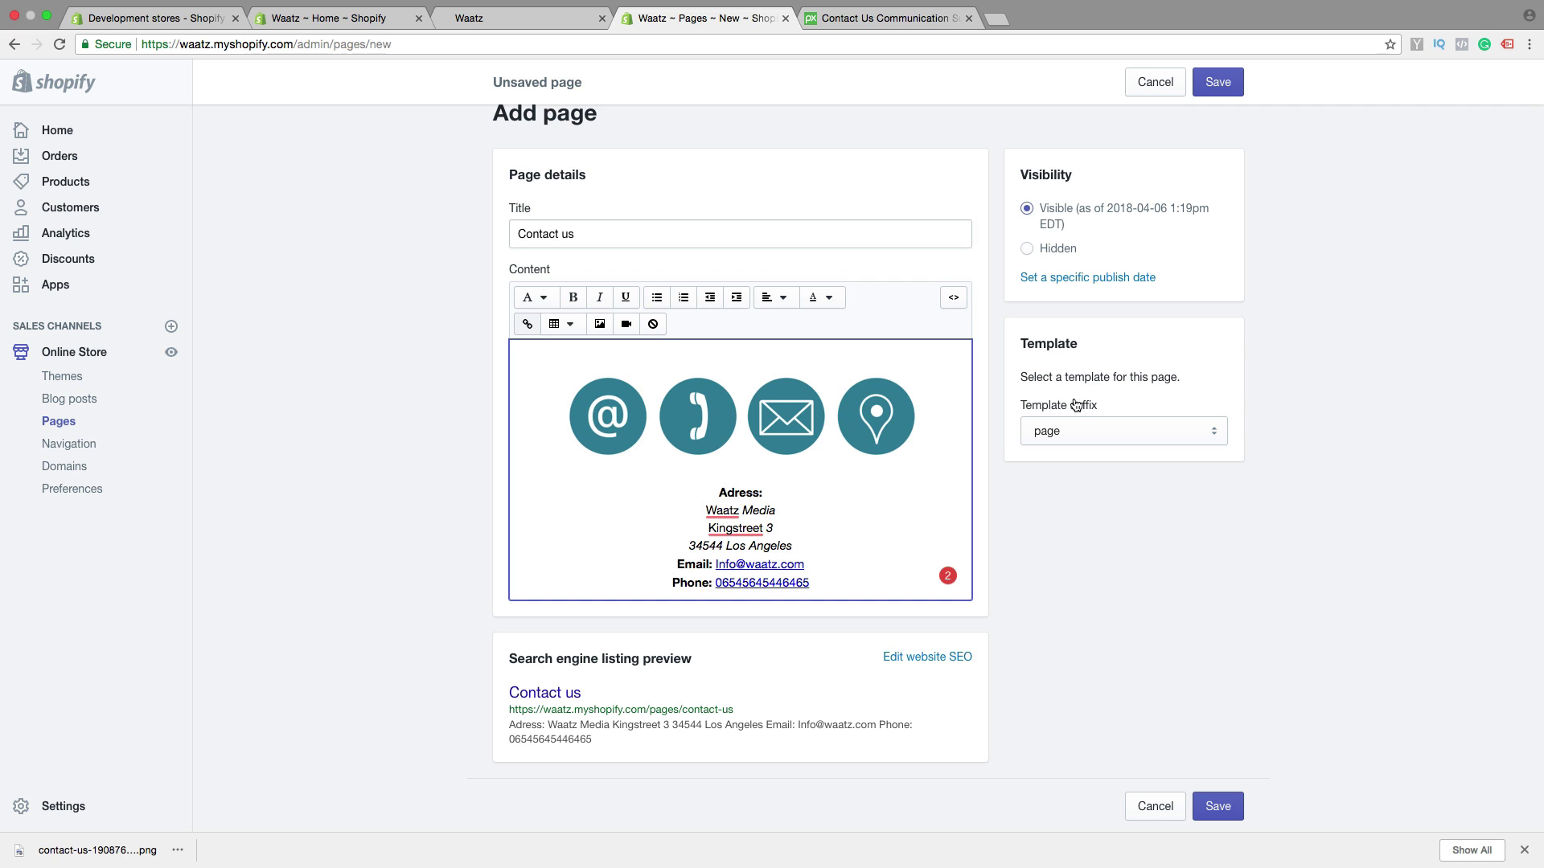
Apply the page.contact template to the Contact us page and save it
{"action": "left_click", "coordinate": [1121, 435]}
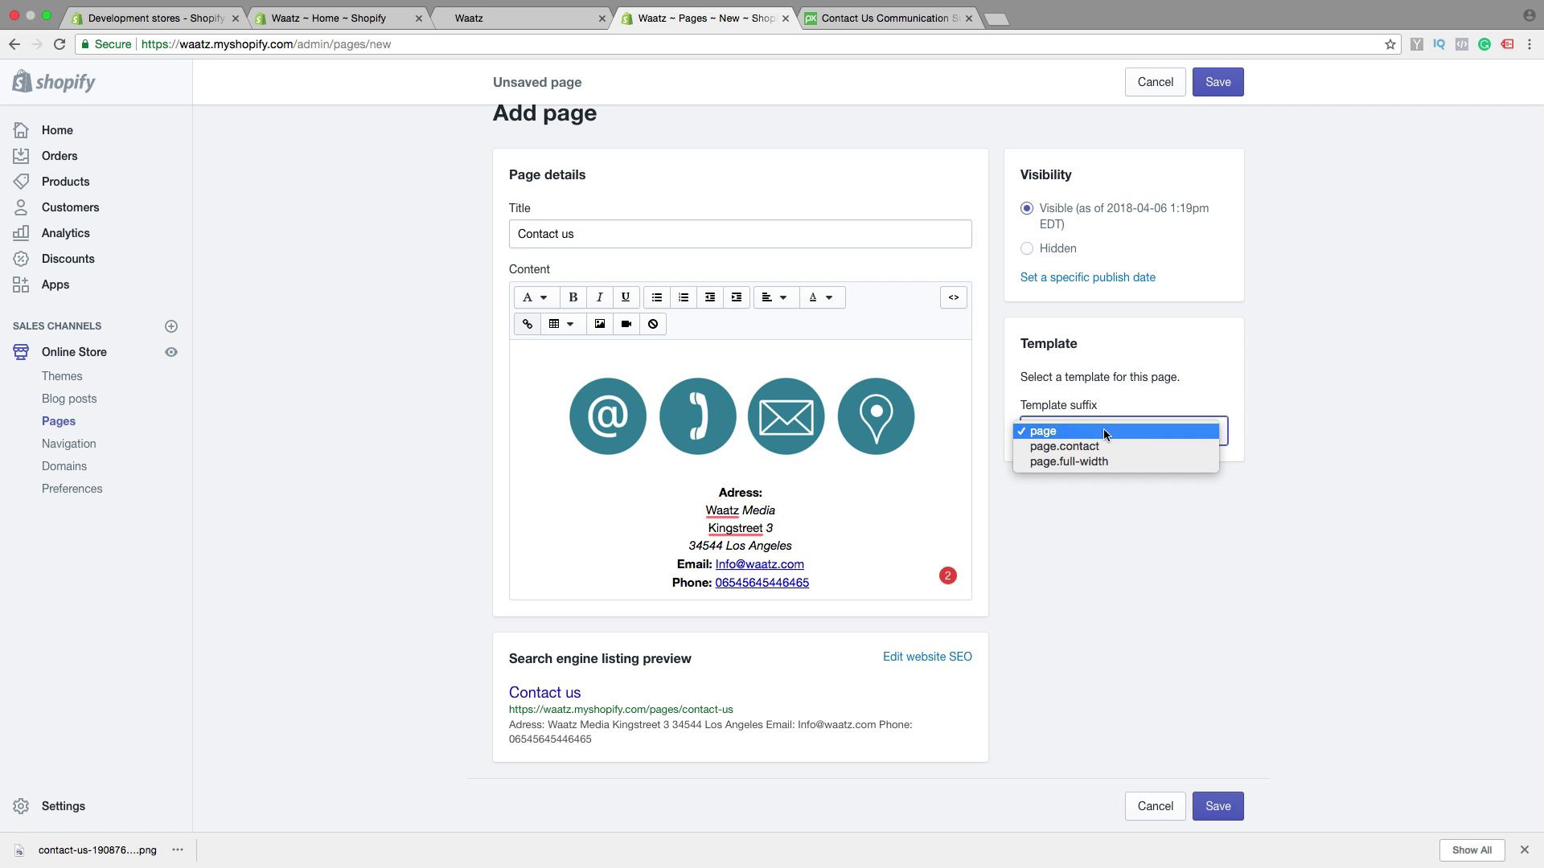
{"action": "left_click", "coordinate": [1071, 447]}
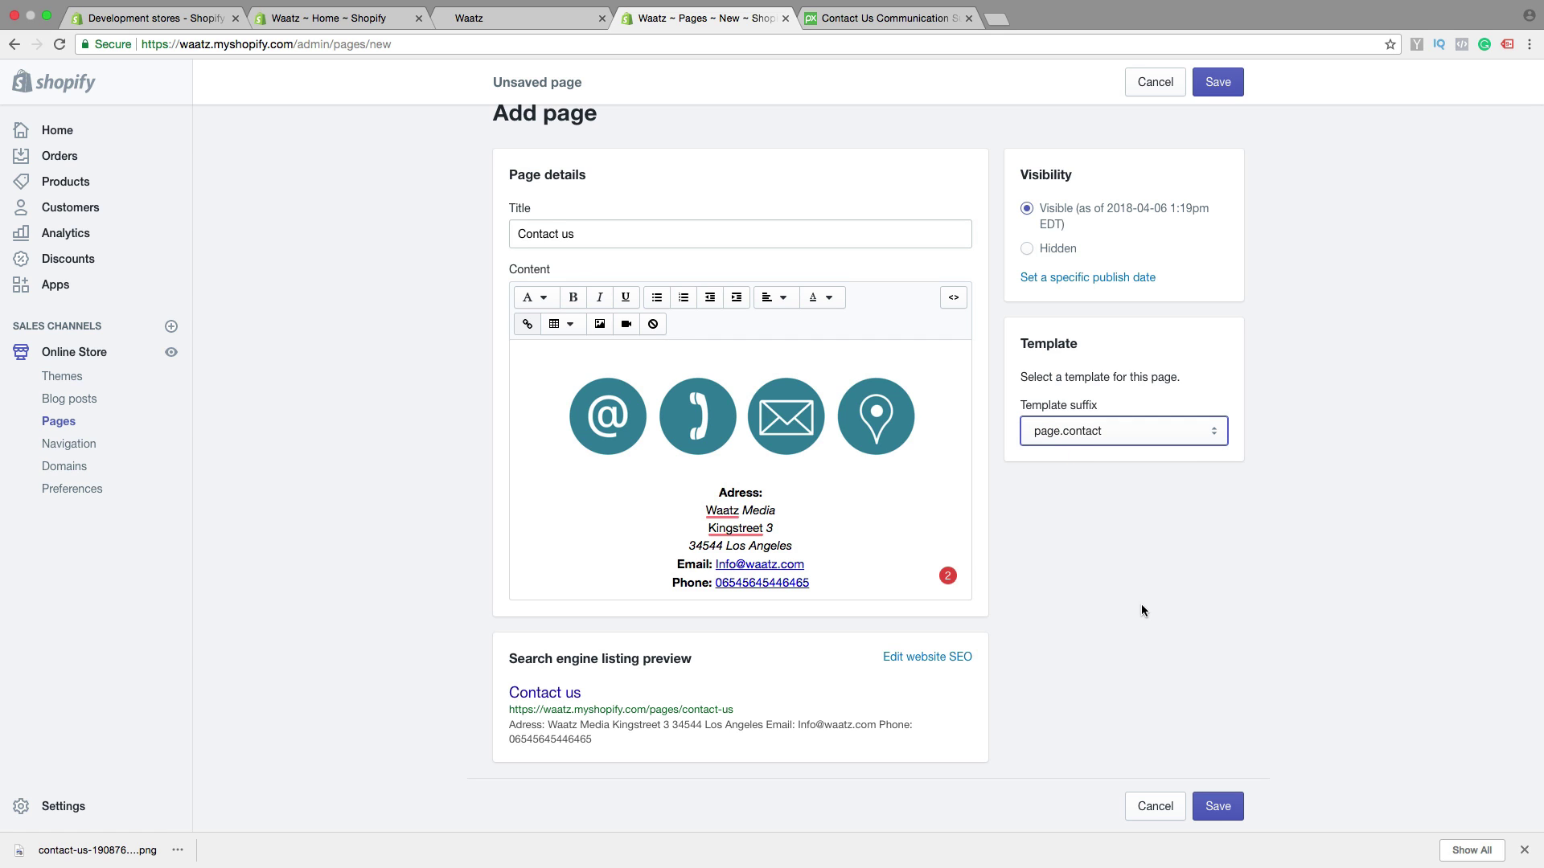
{"action": "left_click", "coordinate": [1217, 810]}
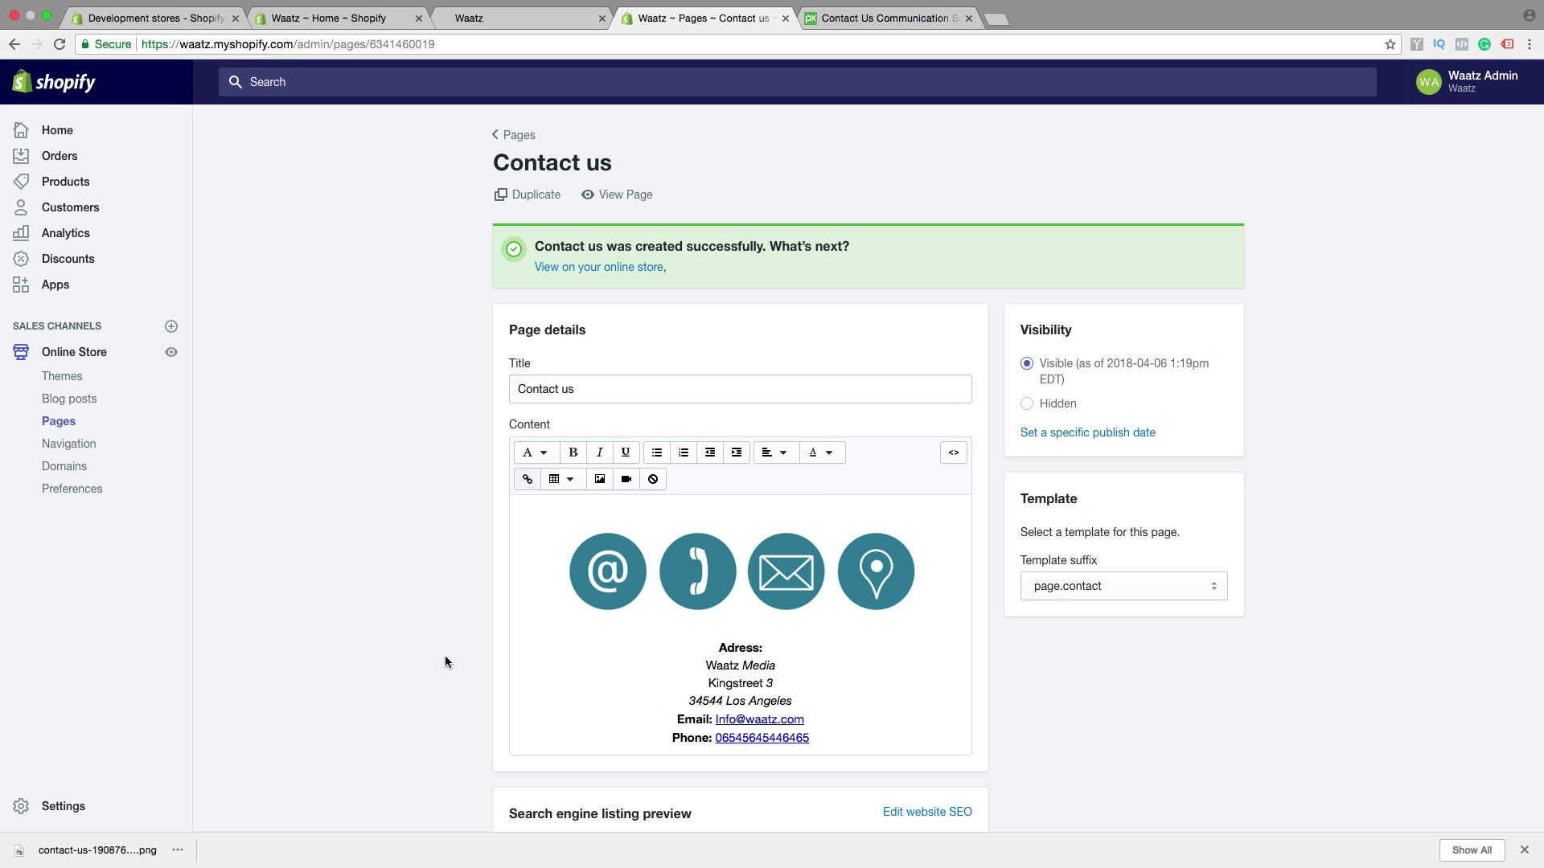
{"action": "left_click", "coordinate": [83, 446]}
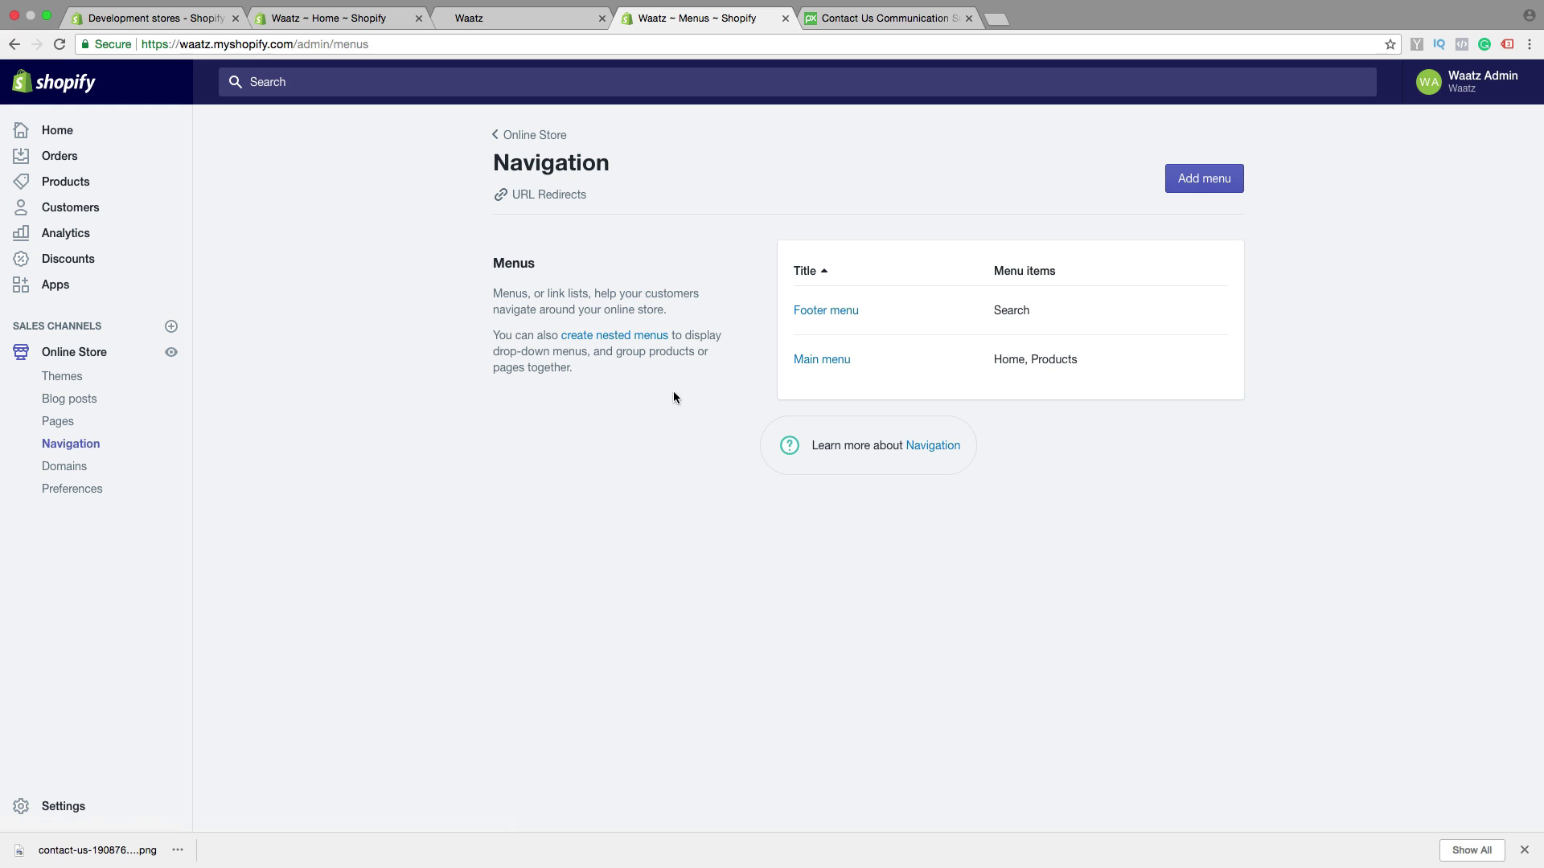
Start a new Main menu item named 'Contact us'
{"action": "left_click", "coordinate": [814, 362]}
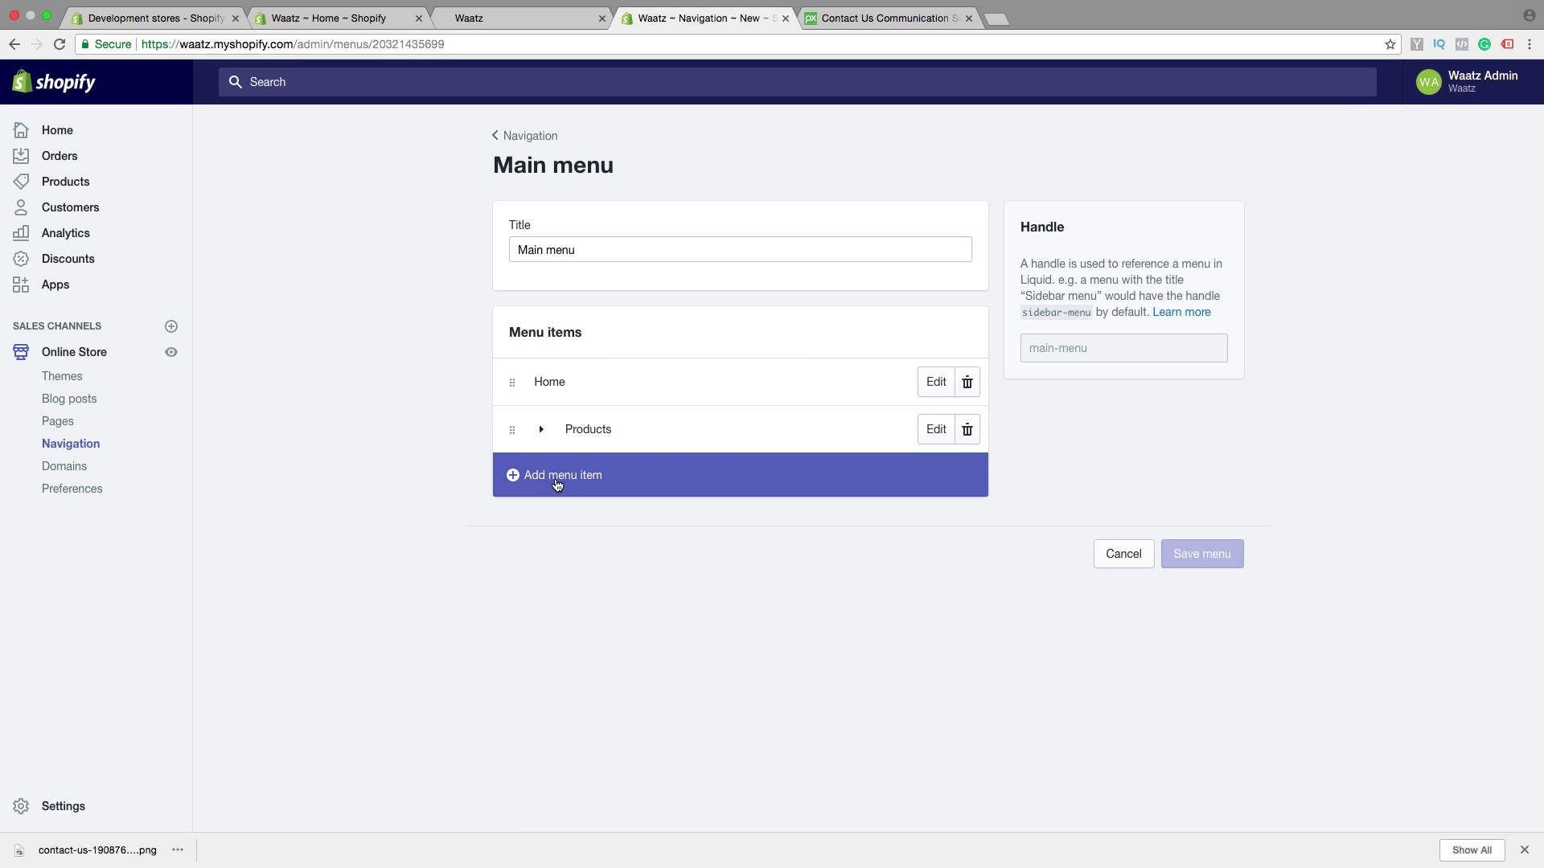
{"action": "left_click", "coordinate": [557, 483]}
{"action": "left_click", "coordinate": [580, 446]}
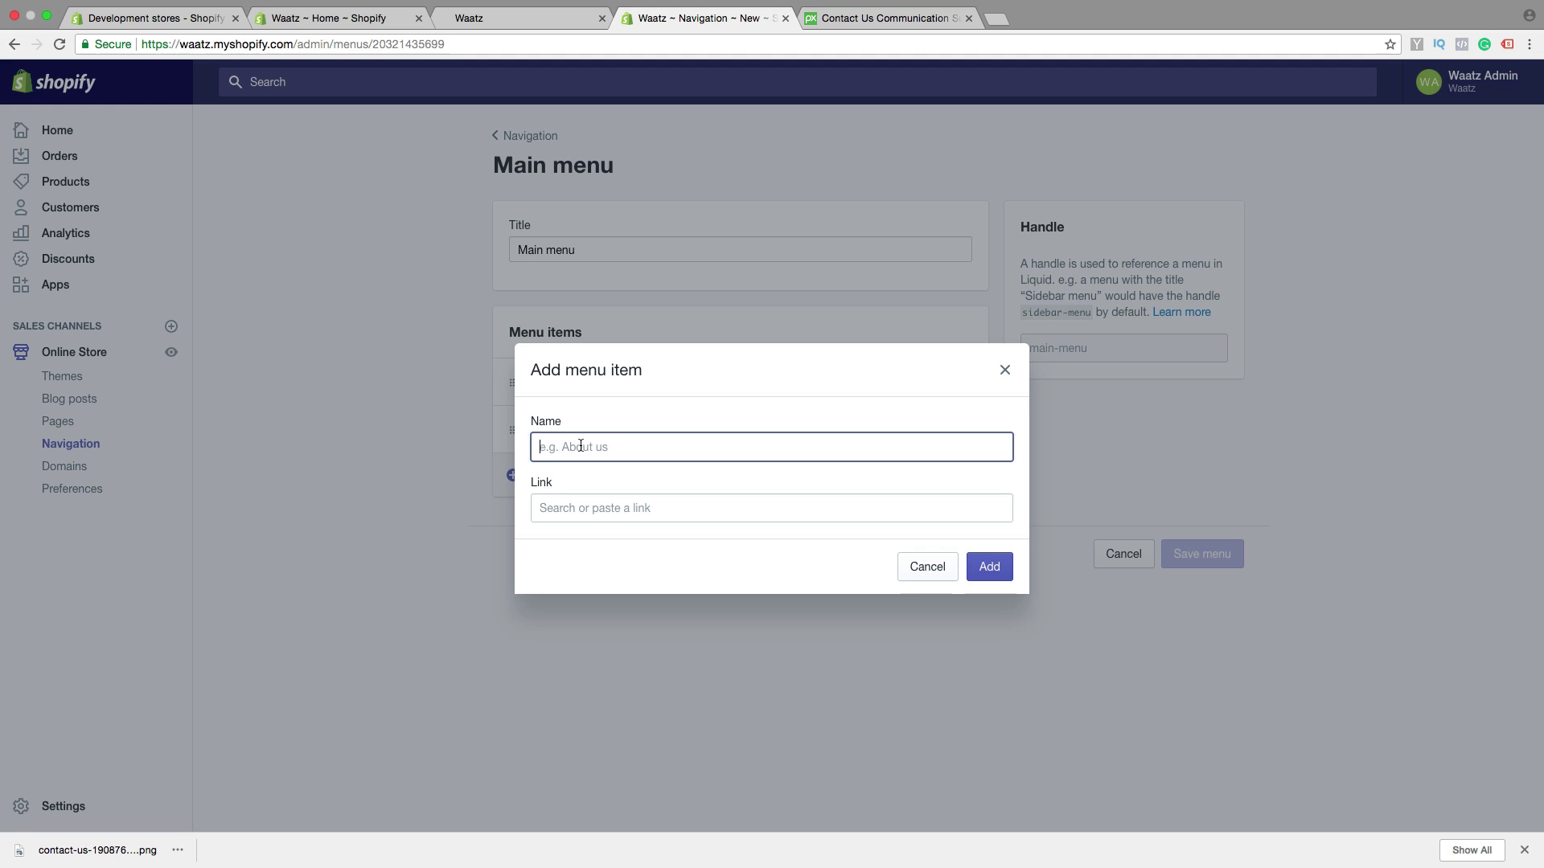
{"action": "type", "text": "Contact us"}
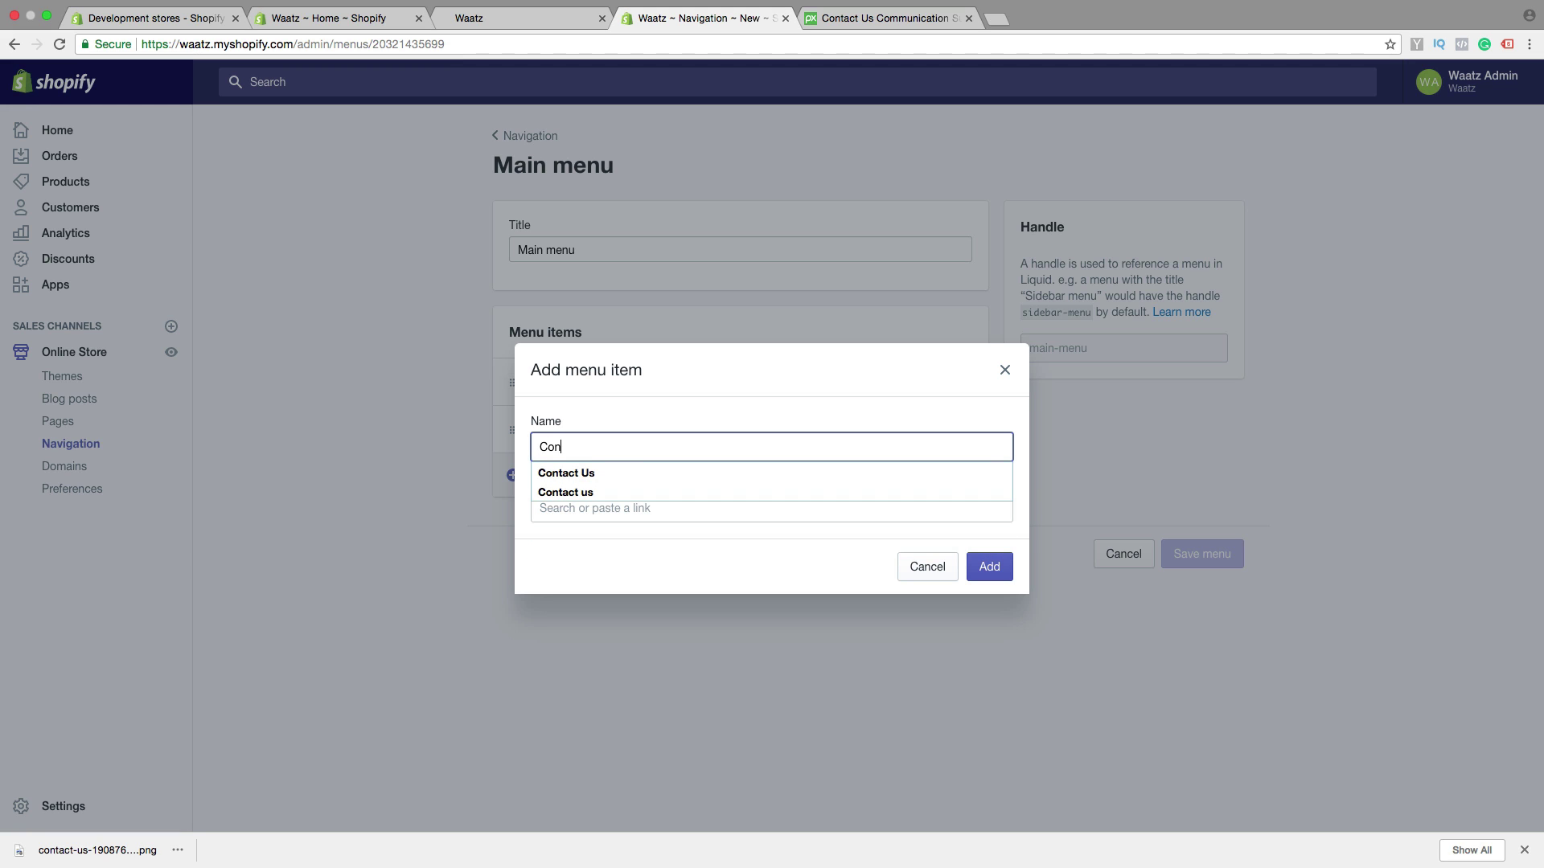
{"action": "left_click", "coordinate": [603, 490]}
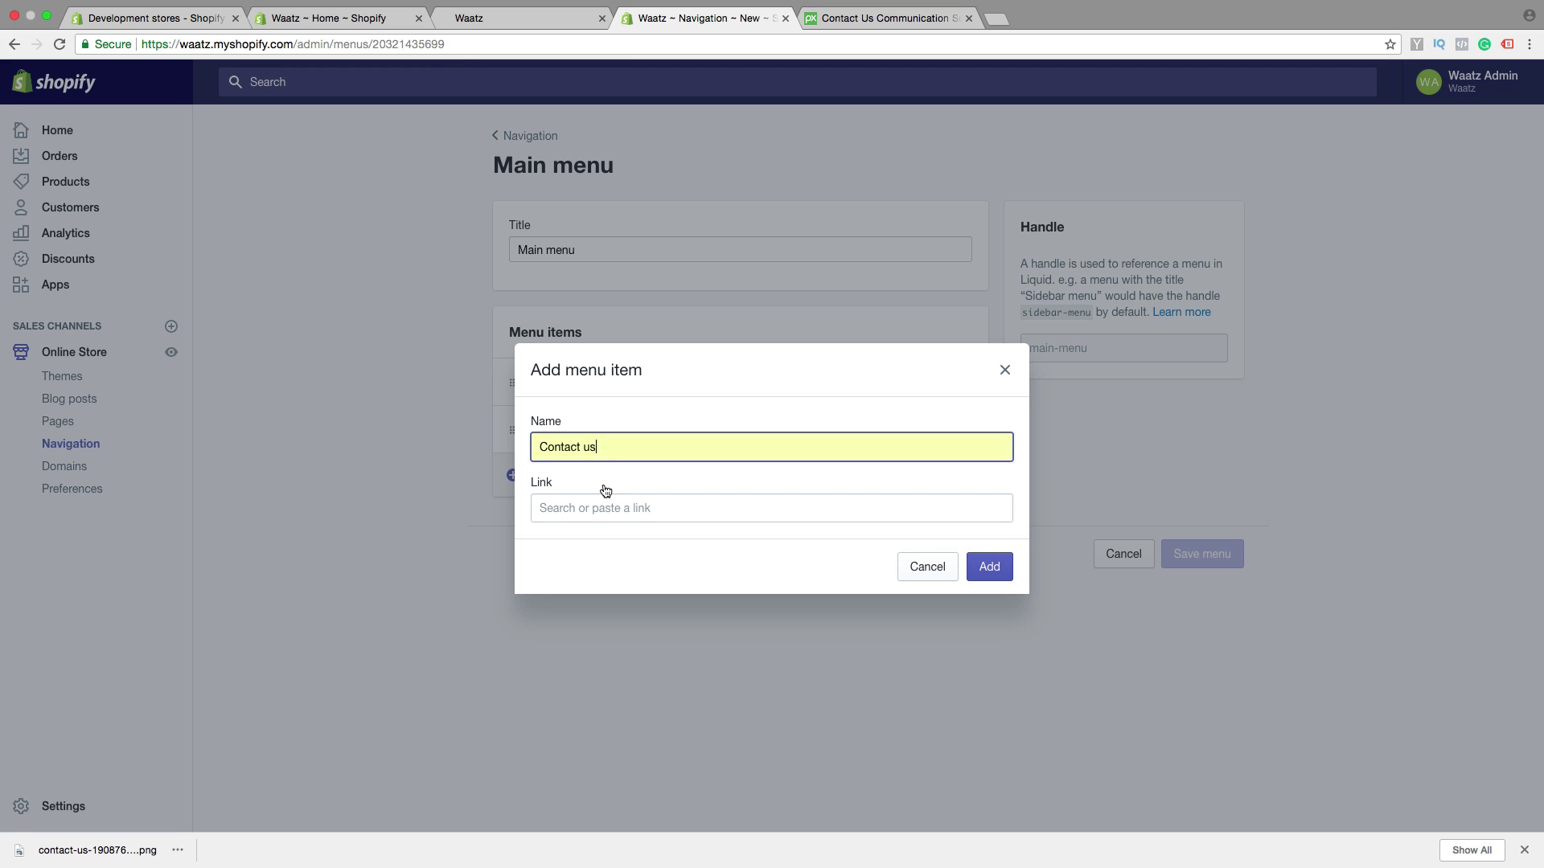
Link the new item to the Contact us page and add it to the Main menu
{"action": "left_click", "coordinate": [640, 508]}
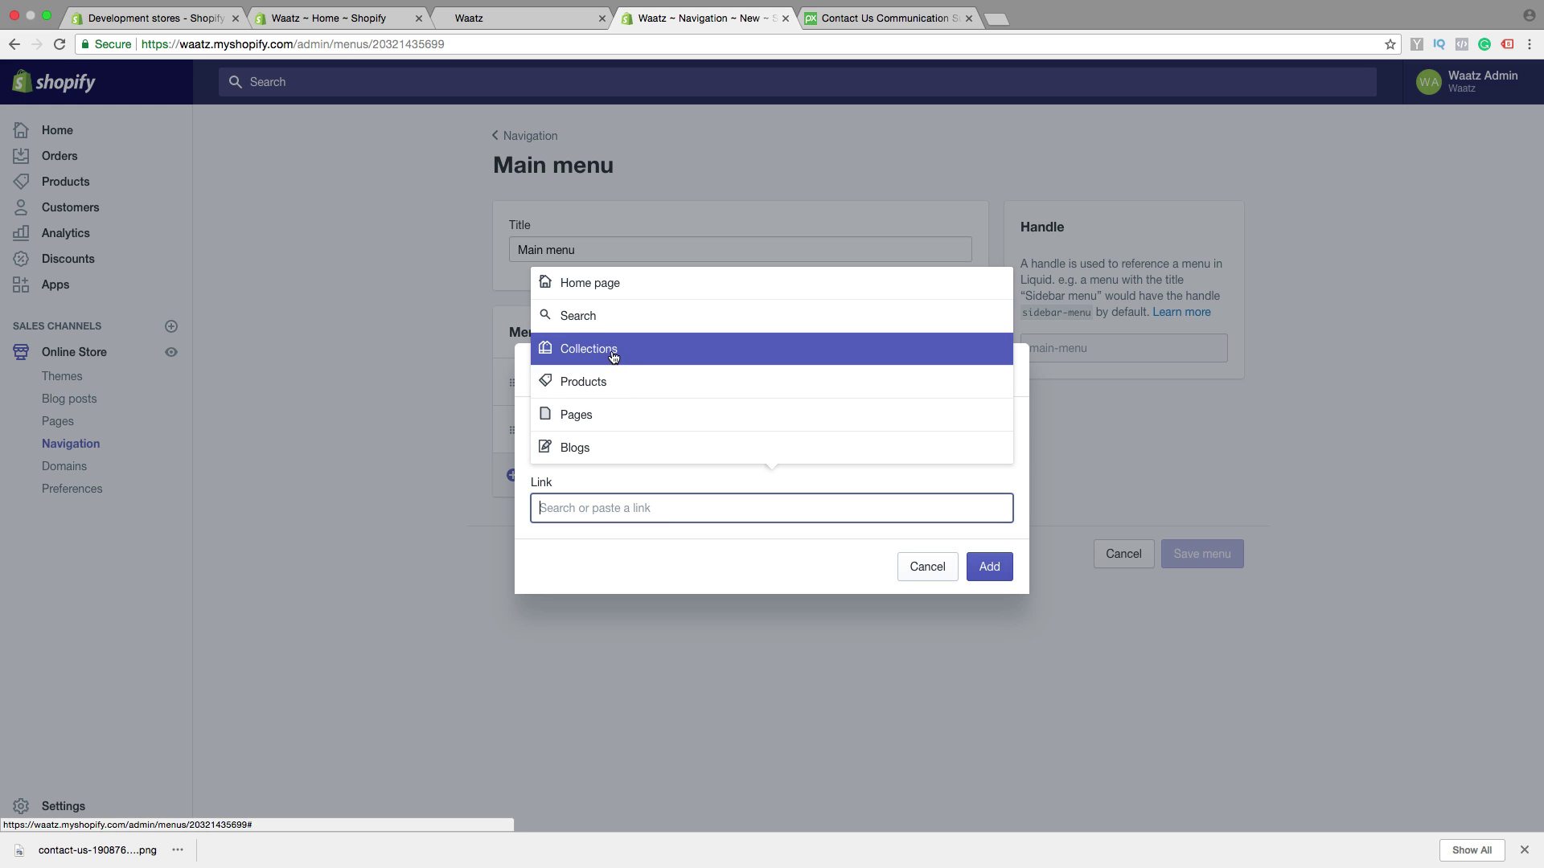
{"action": "left_click", "coordinate": [611, 419]}
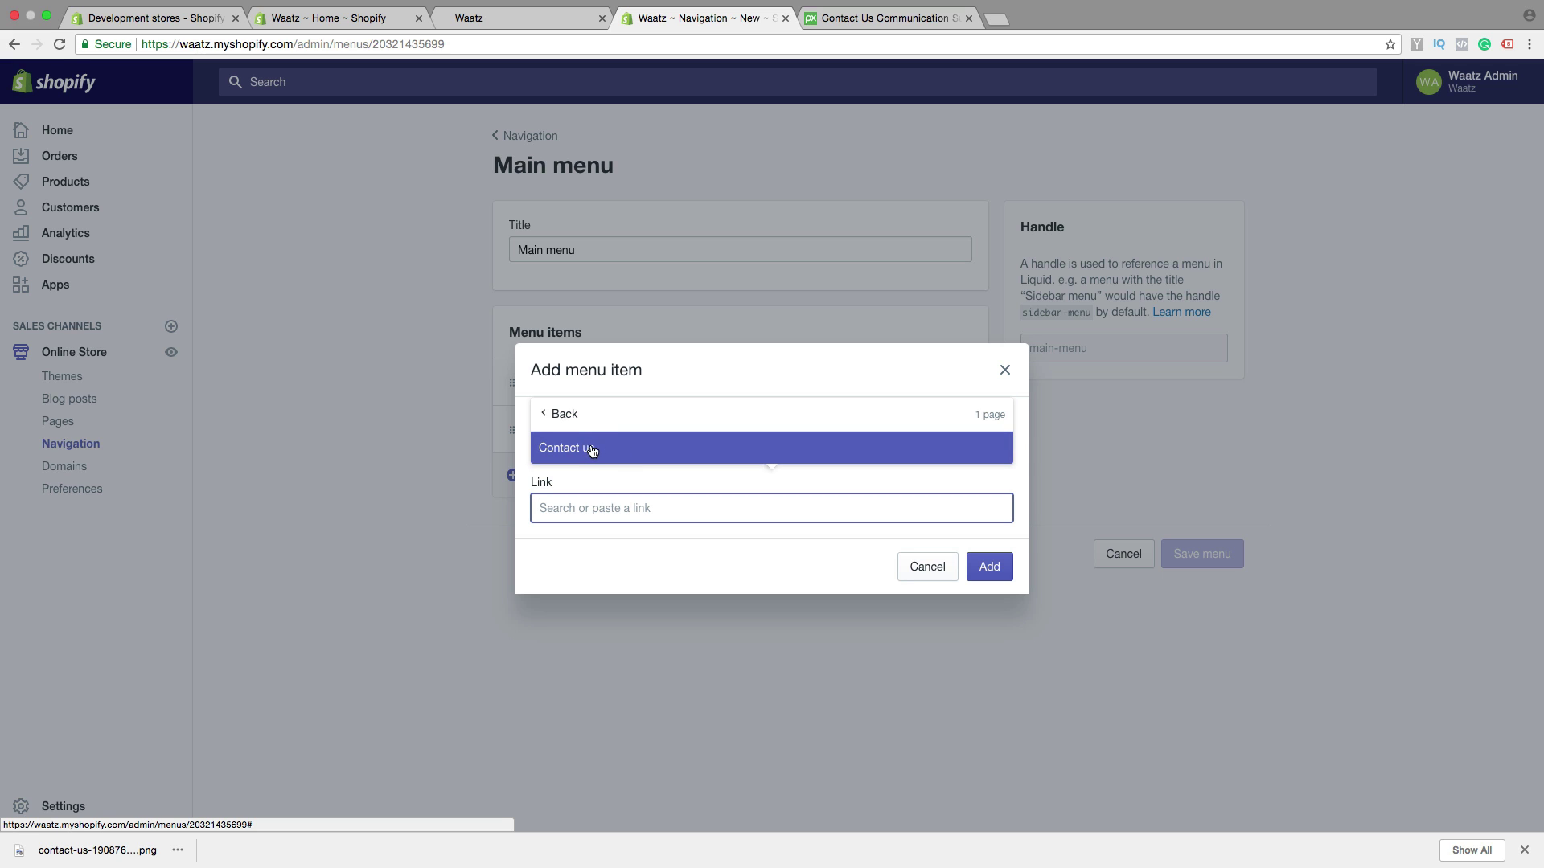
{"action": "left_click", "coordinate": [557, 415]}
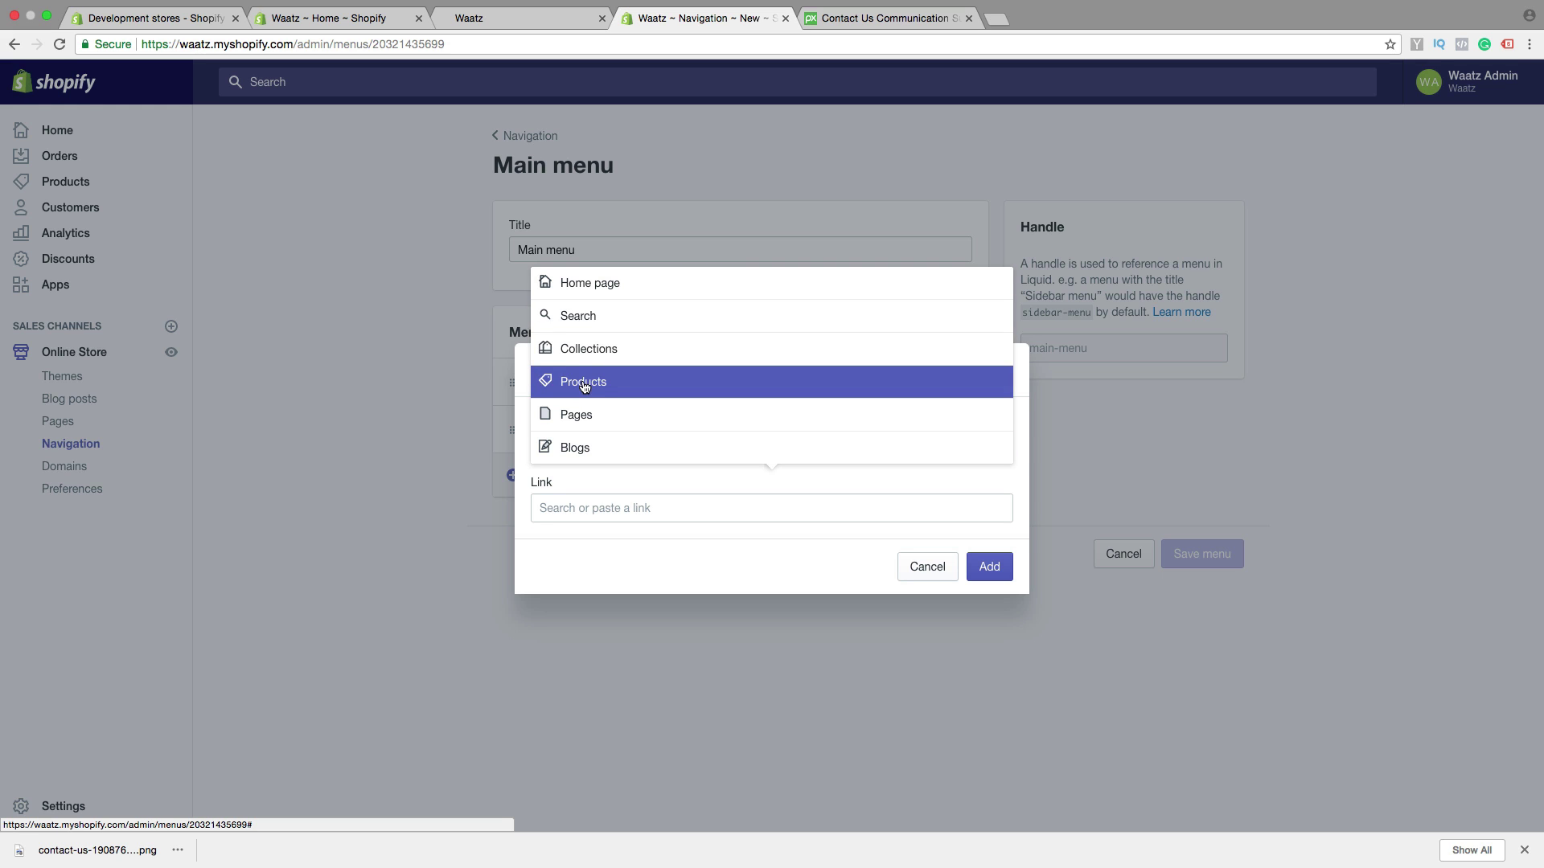
{"action": "left_click", "coordinate": [585, 387]}
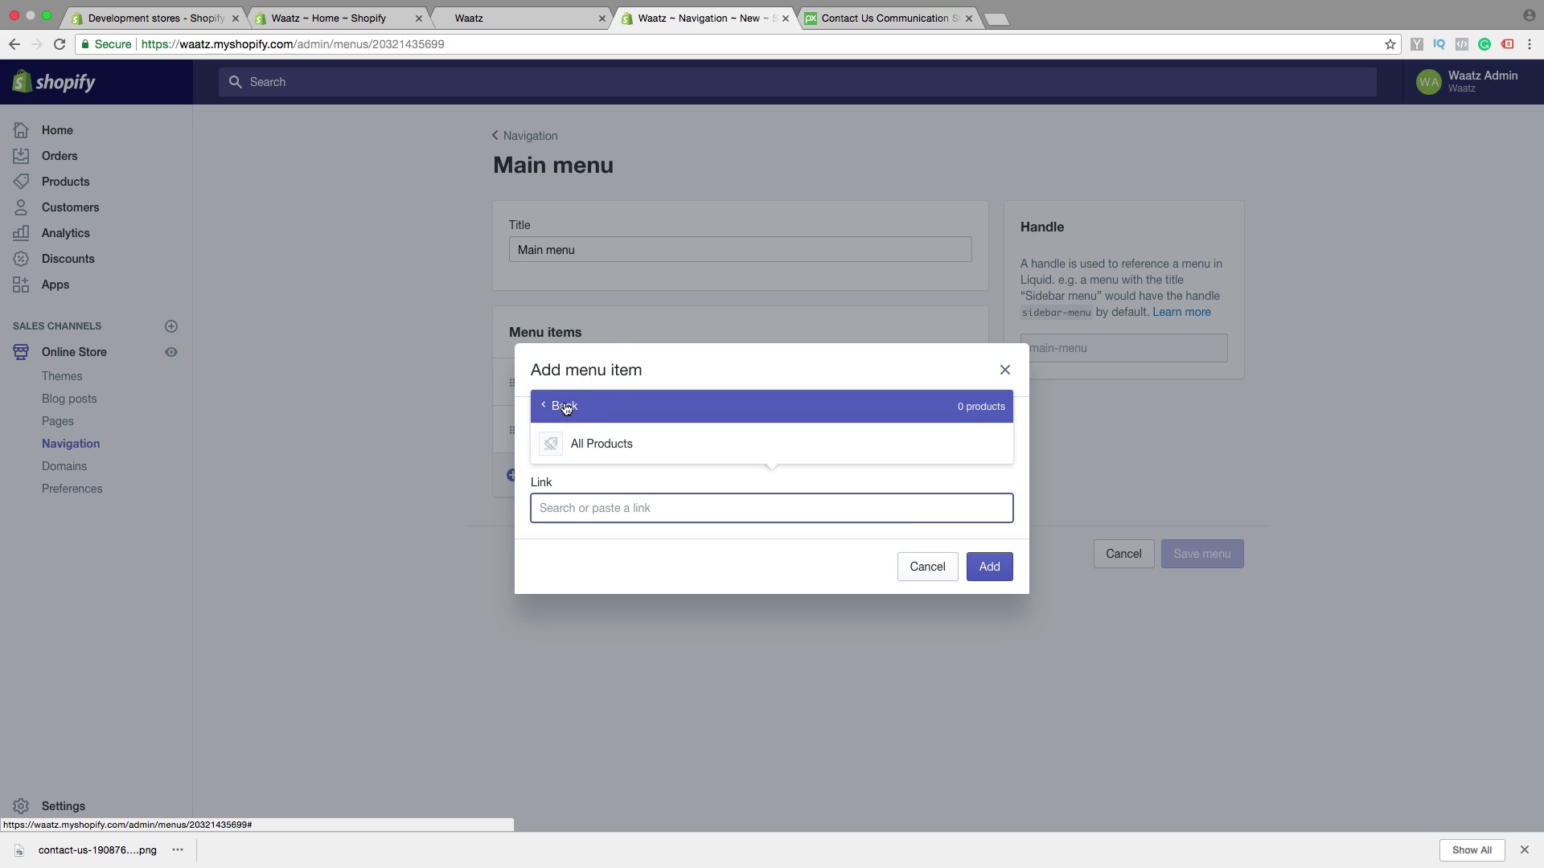
{"action": "left_click", "coordinate": [566, 410]}
{"action": "left_click", "coordinate": [571, 410]}
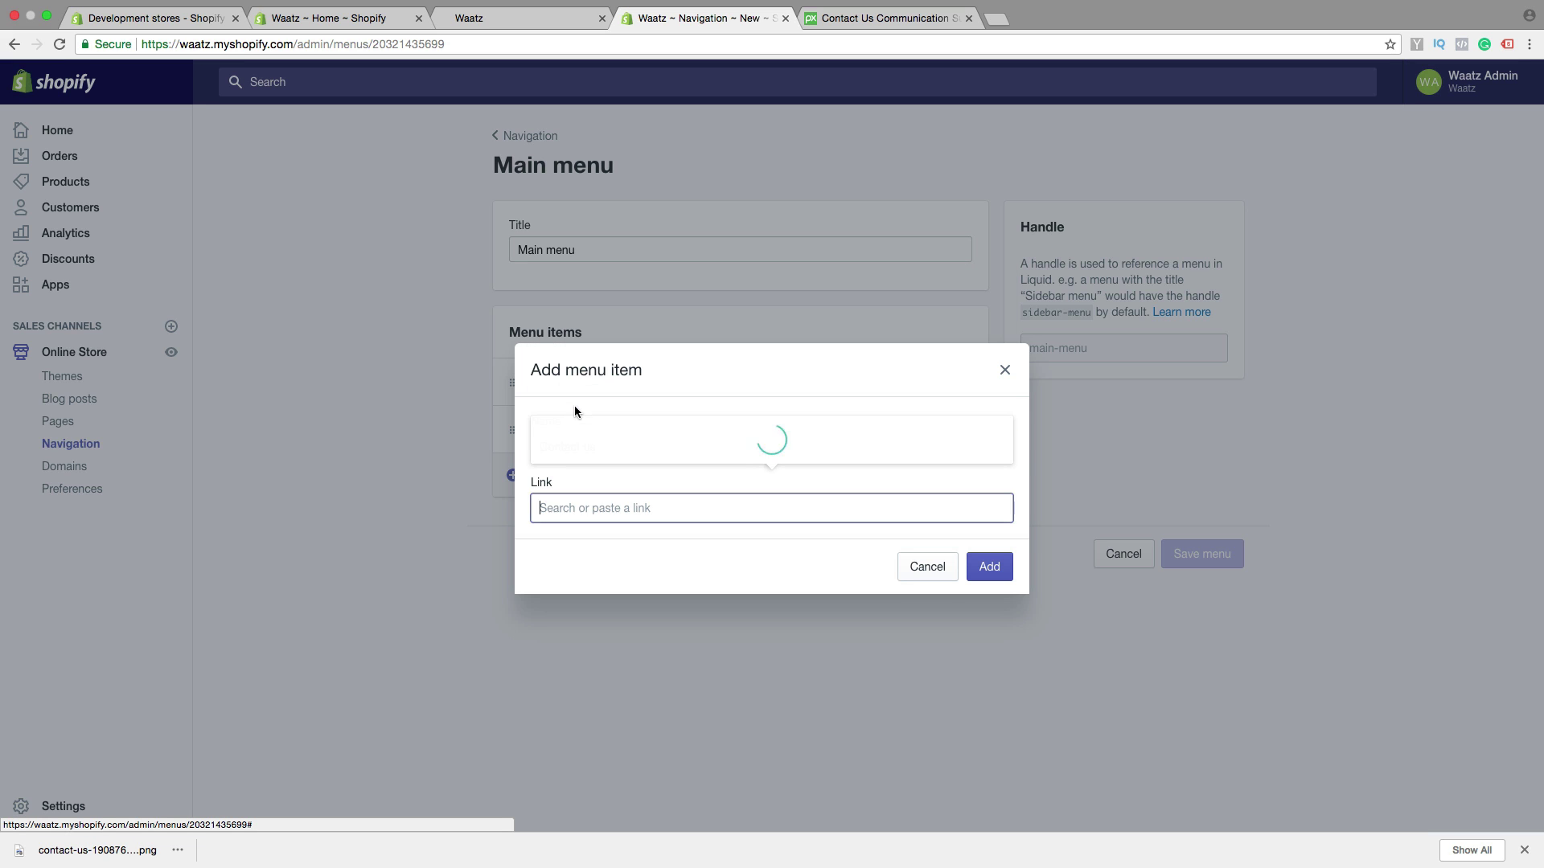
{"action": "left_click", "coordinate": [587, 453]}
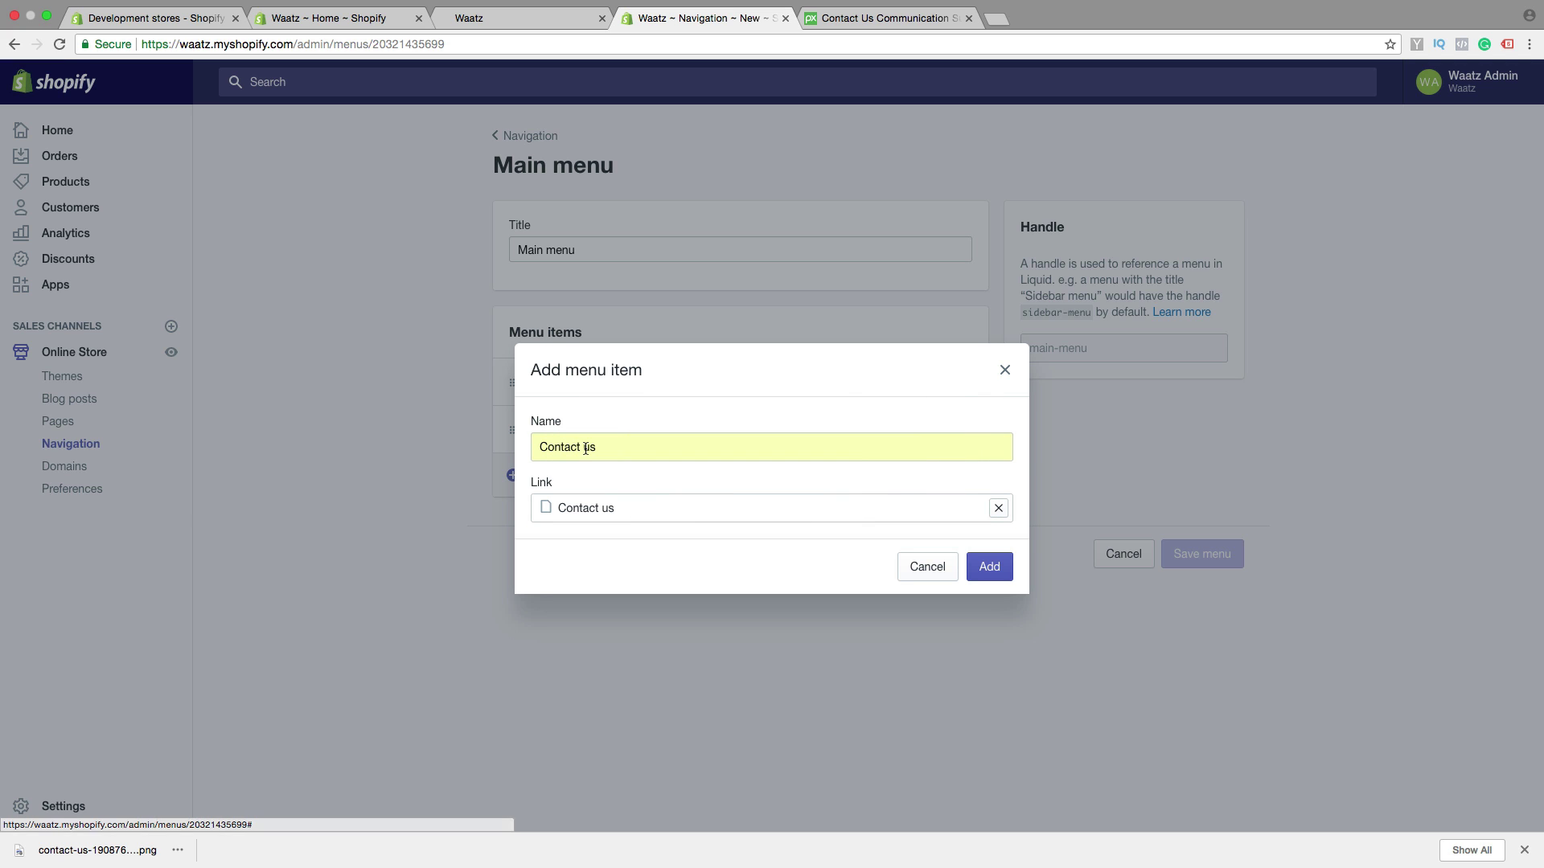
{"action": "left_click", "coordinate": [989, 567]}
Move Contact us below Products as the last top-level item and save the Main menu
{"action": "left_click_drag", "start_coordinate": [513, 480], "coordinate": [502, 411]}
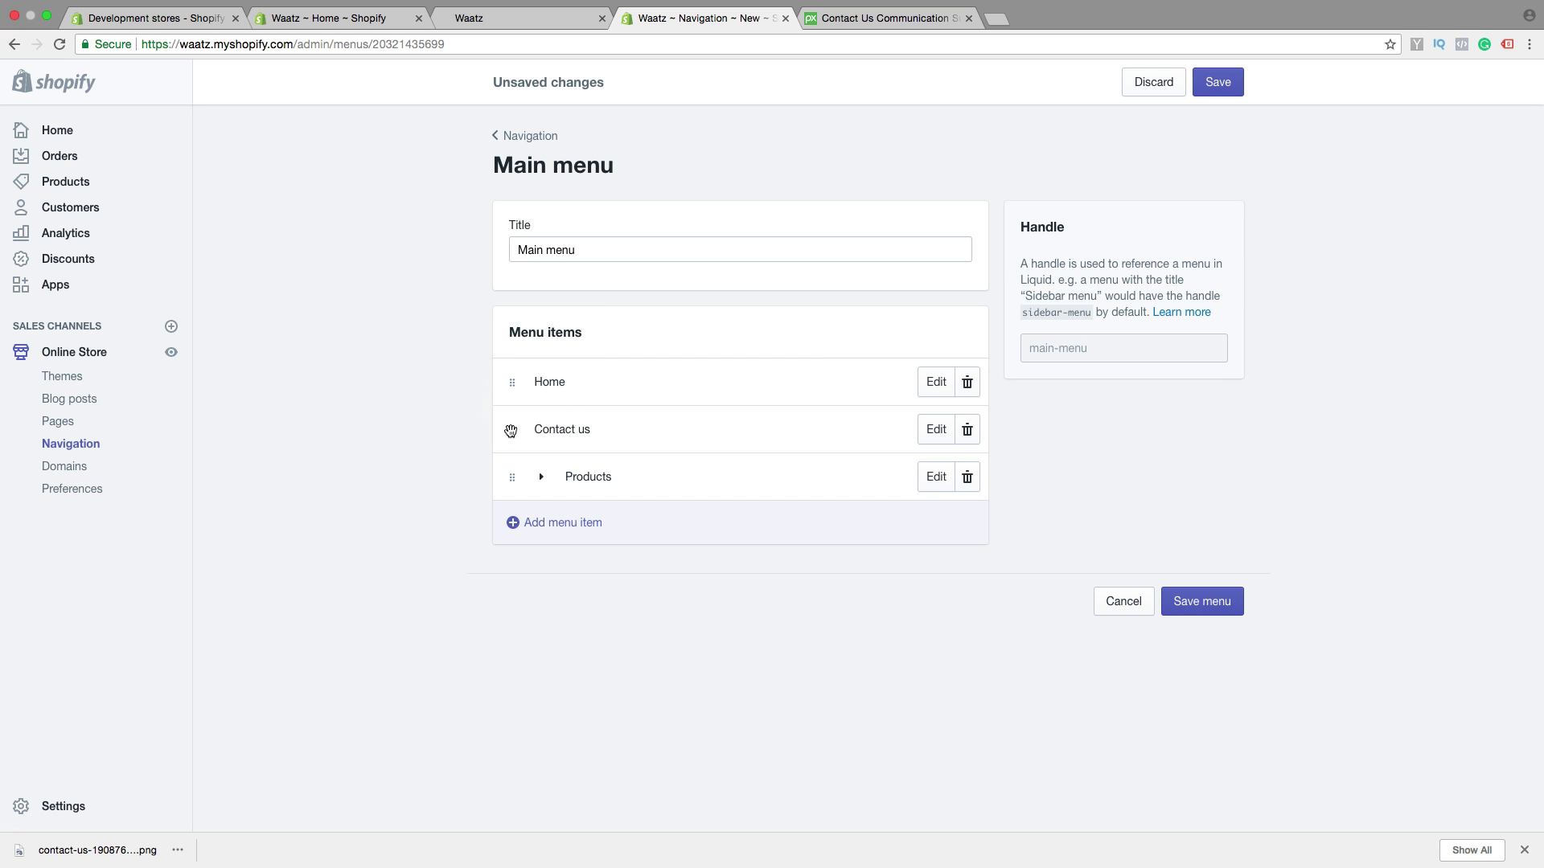
{"action": "left_click_drag", "start_coordinate": [508, 430], "coordinate": [499, 634]}
{"action": "left_click_drag", "start_coordinate": [511, 432], "coordinate": [509, 631]}
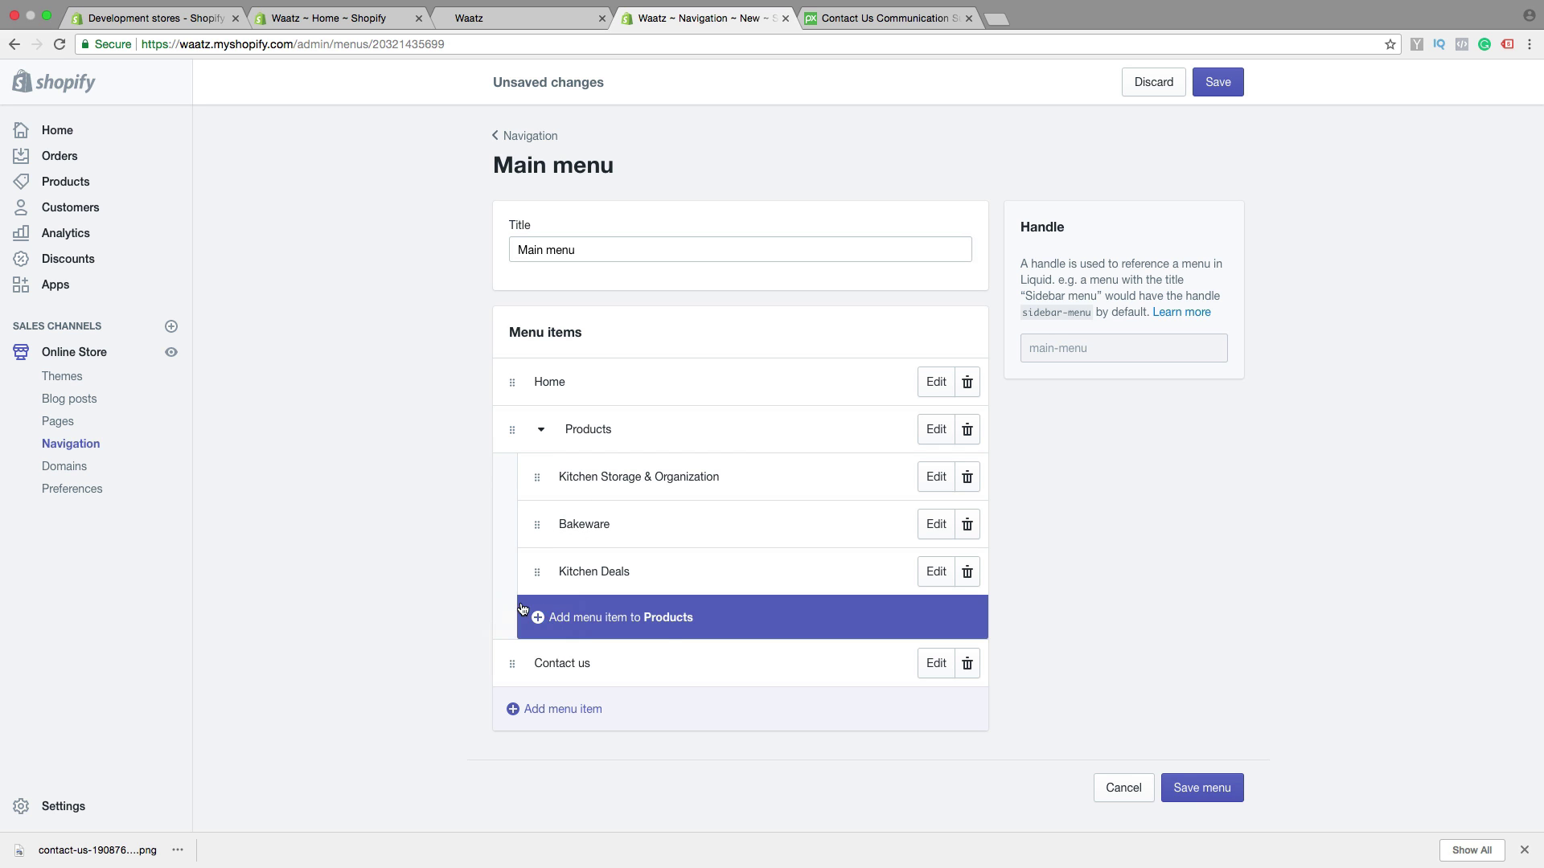
{"action": "left_click", "coordinate": [1196, 789]}
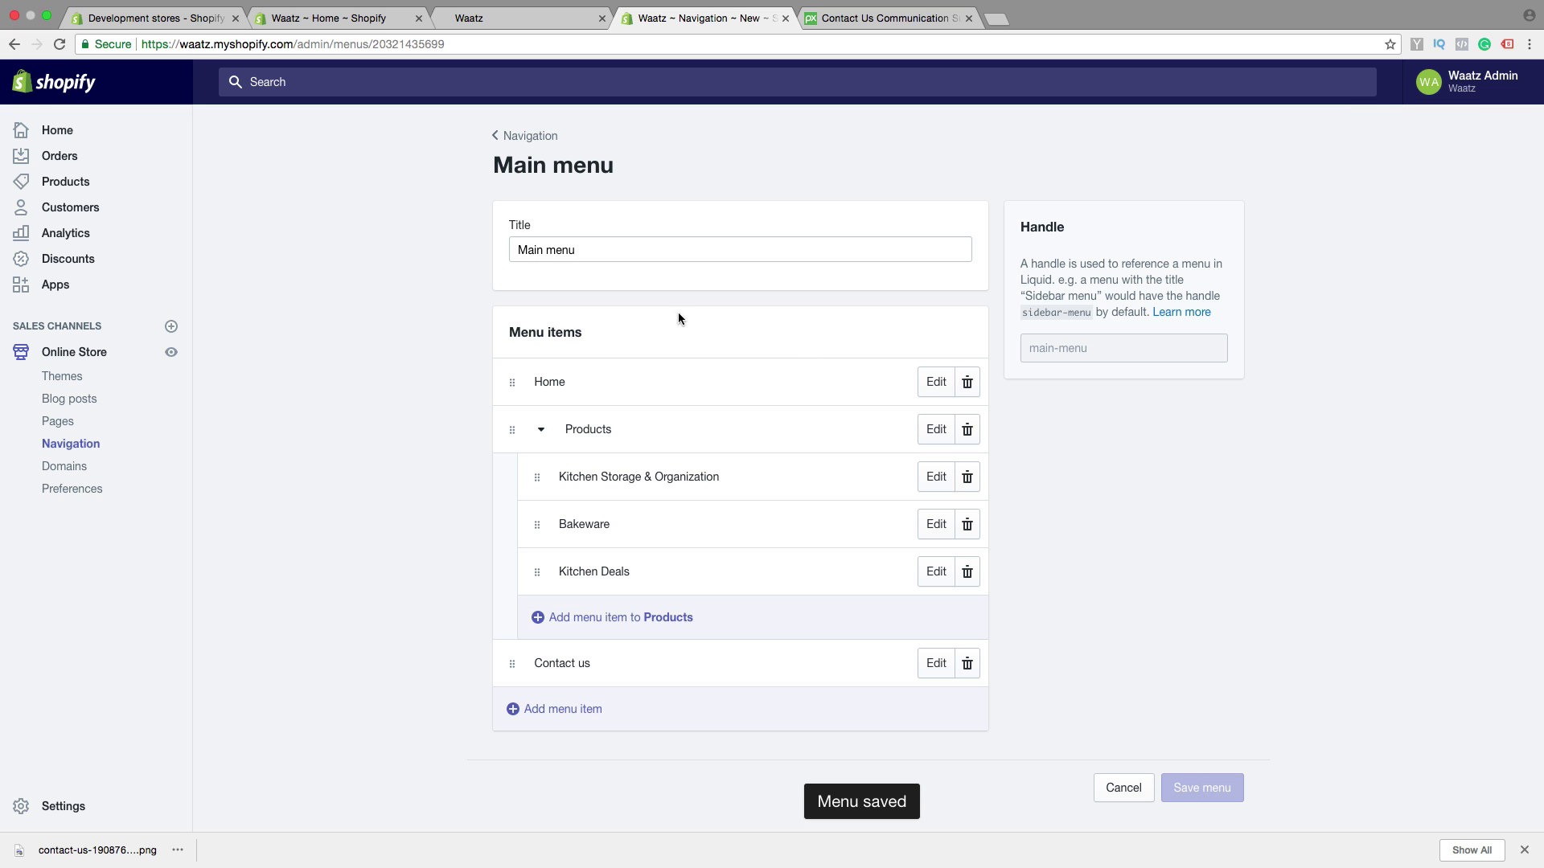
{"action": "left_click", "coordinate": [69, 454]}
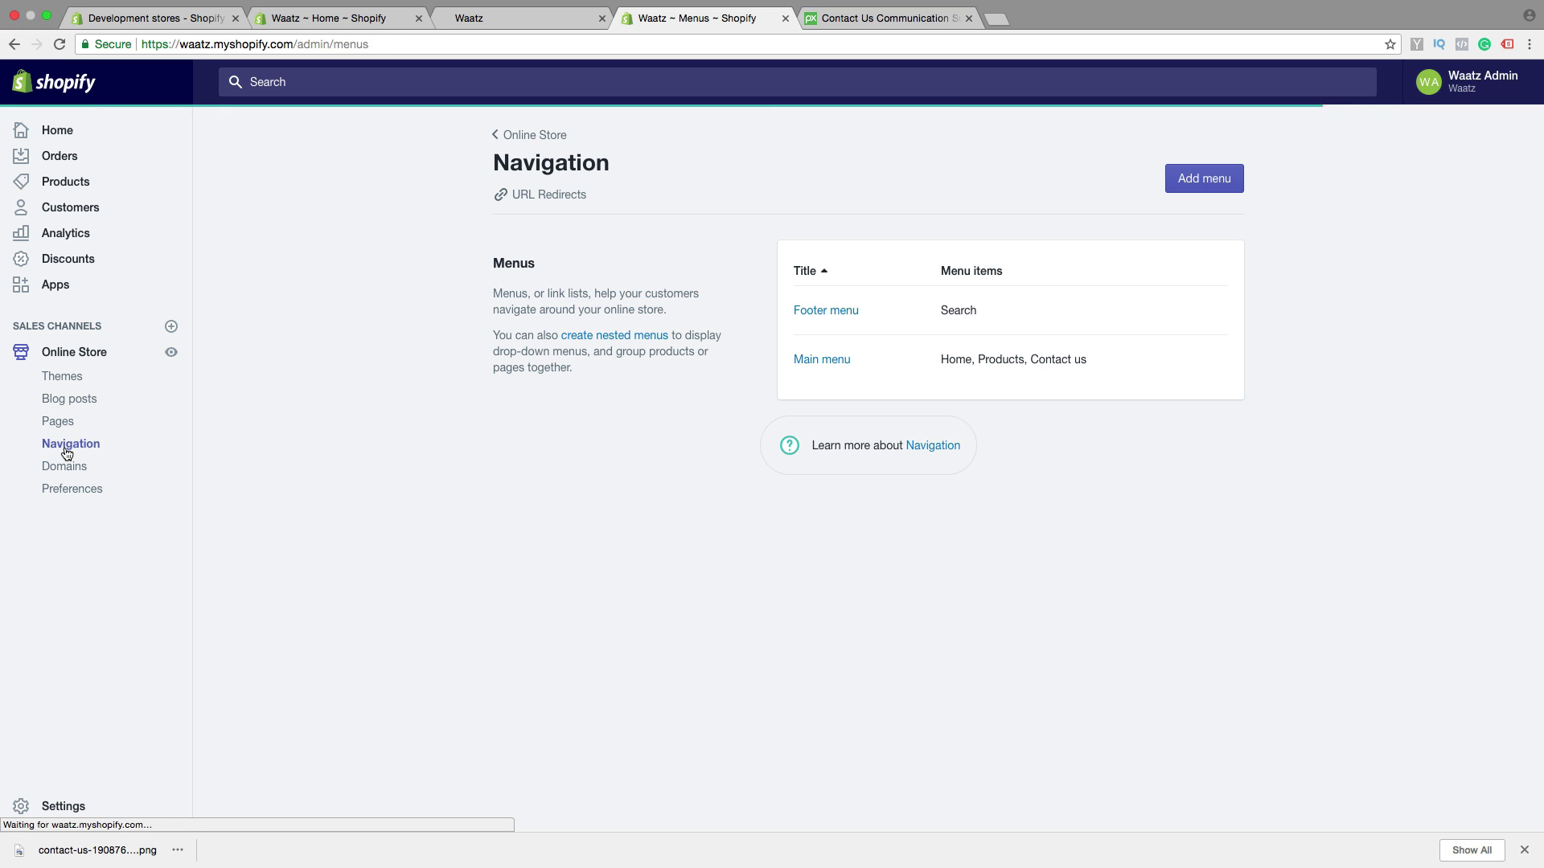
Add a Footer menu item linking to the Contact us page after Search, then save the menu
{"action": "left_click", "coordinate": [809, 312]}
{"action": "left_click", "coordinate": [565, 429]}
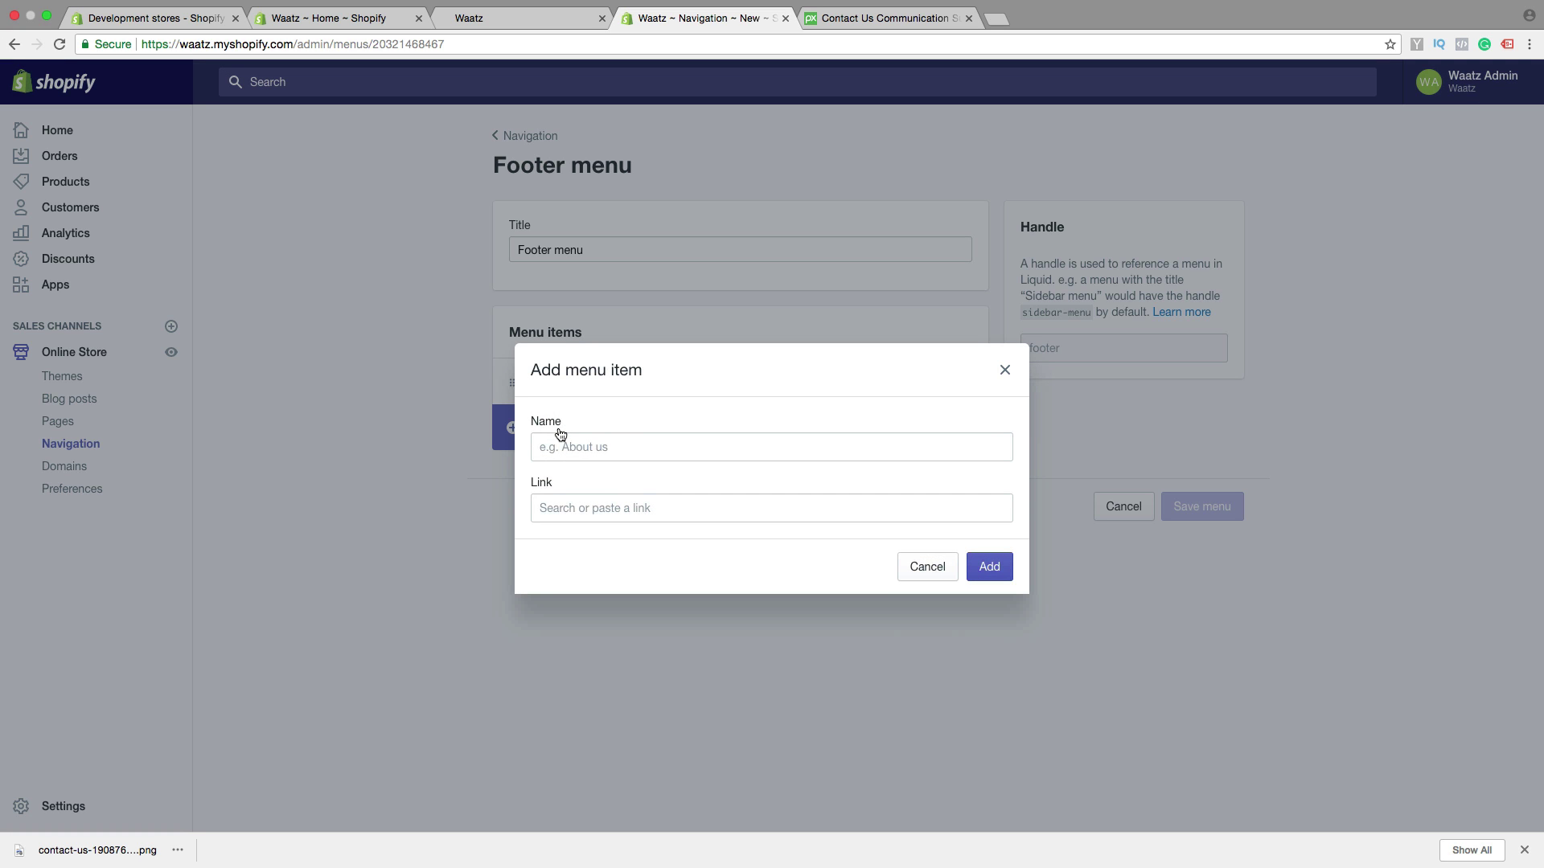
{"action": "left_click", "coordinate": [597, 509]}
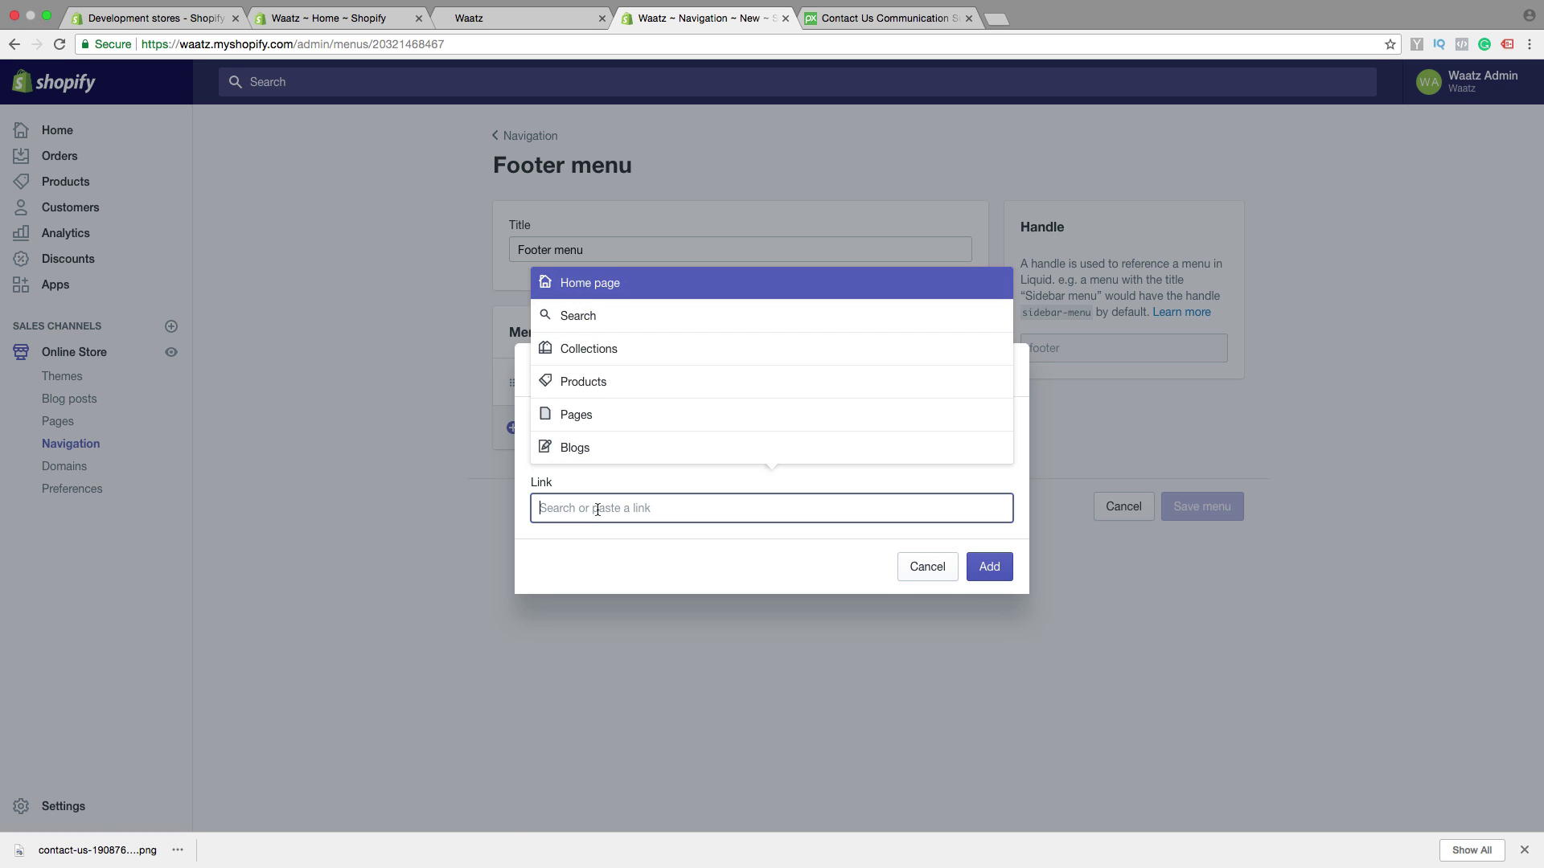
{"action": "left_click", "coordinate": [597, 414]}
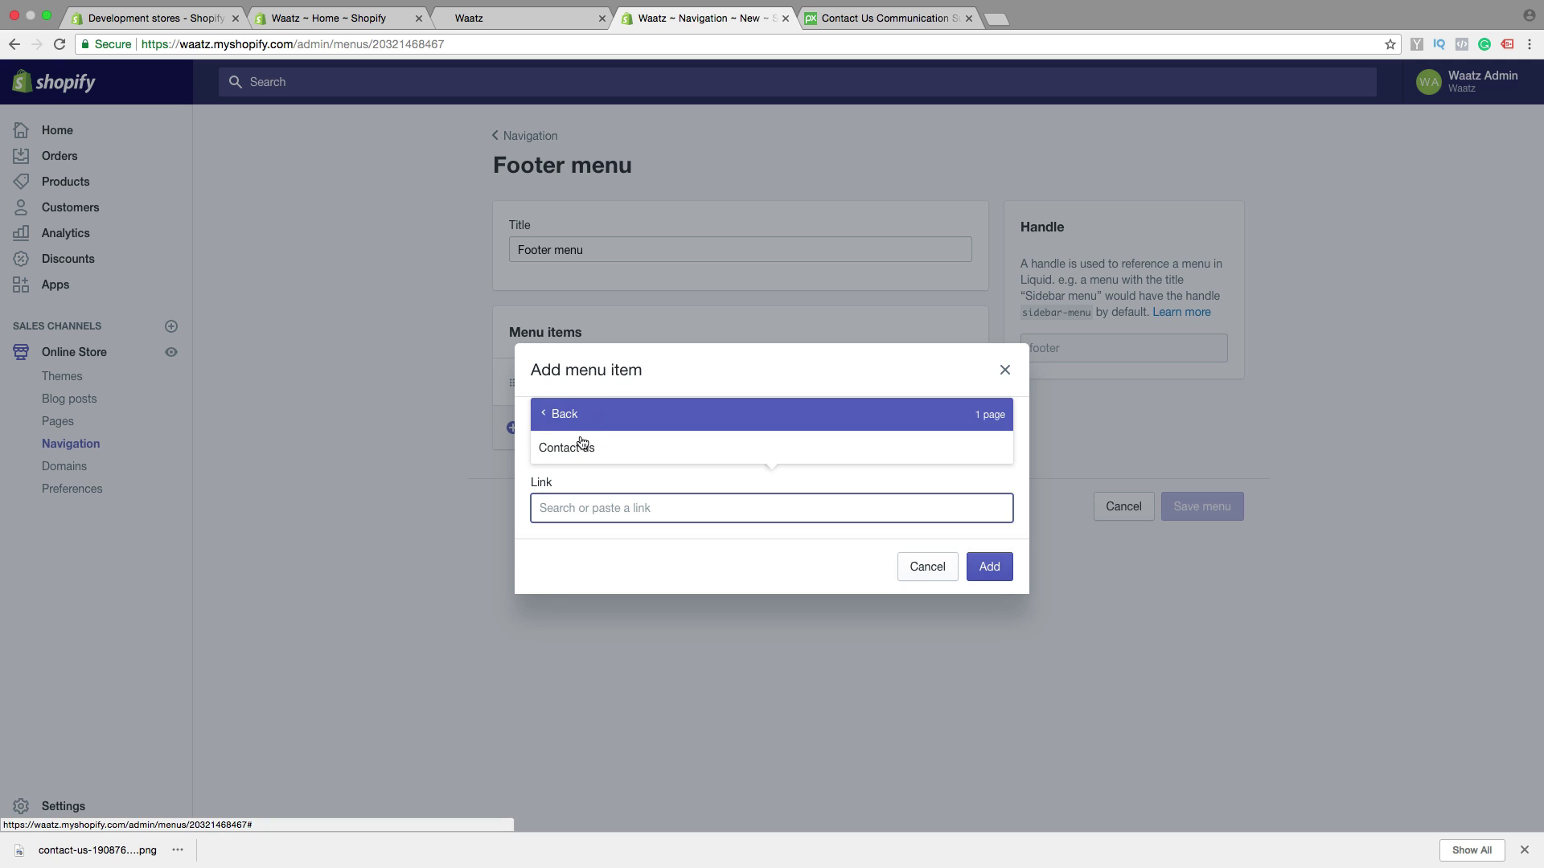
{"action": "left_click", "coordinate": [586, 445]}
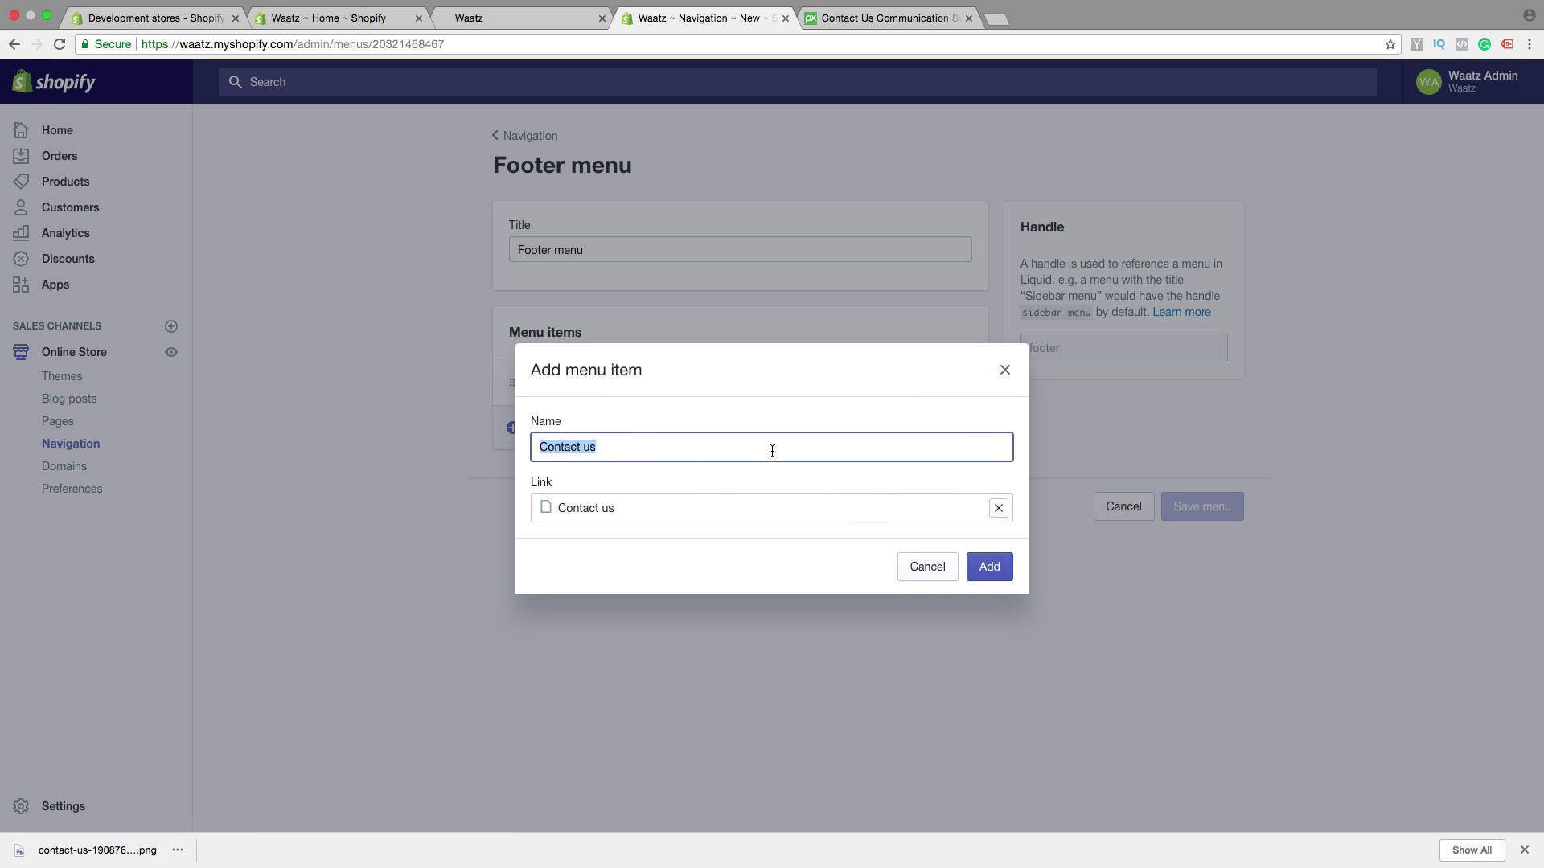
{"action": "left_click", "coordinate": [991, 566]}
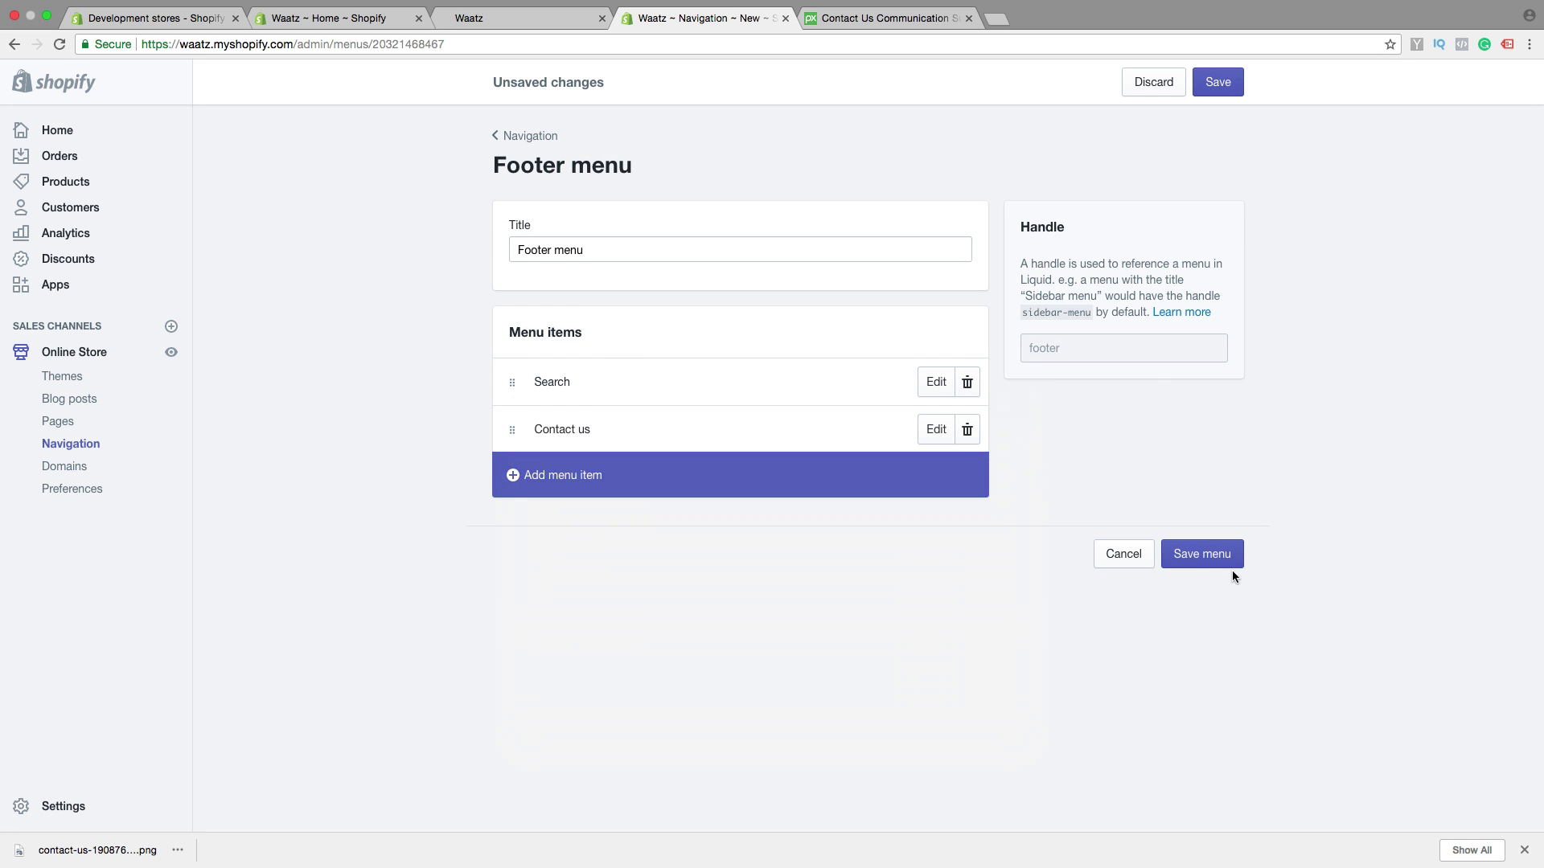
{"action": "left_click", "coordinate": [1221, 563]}
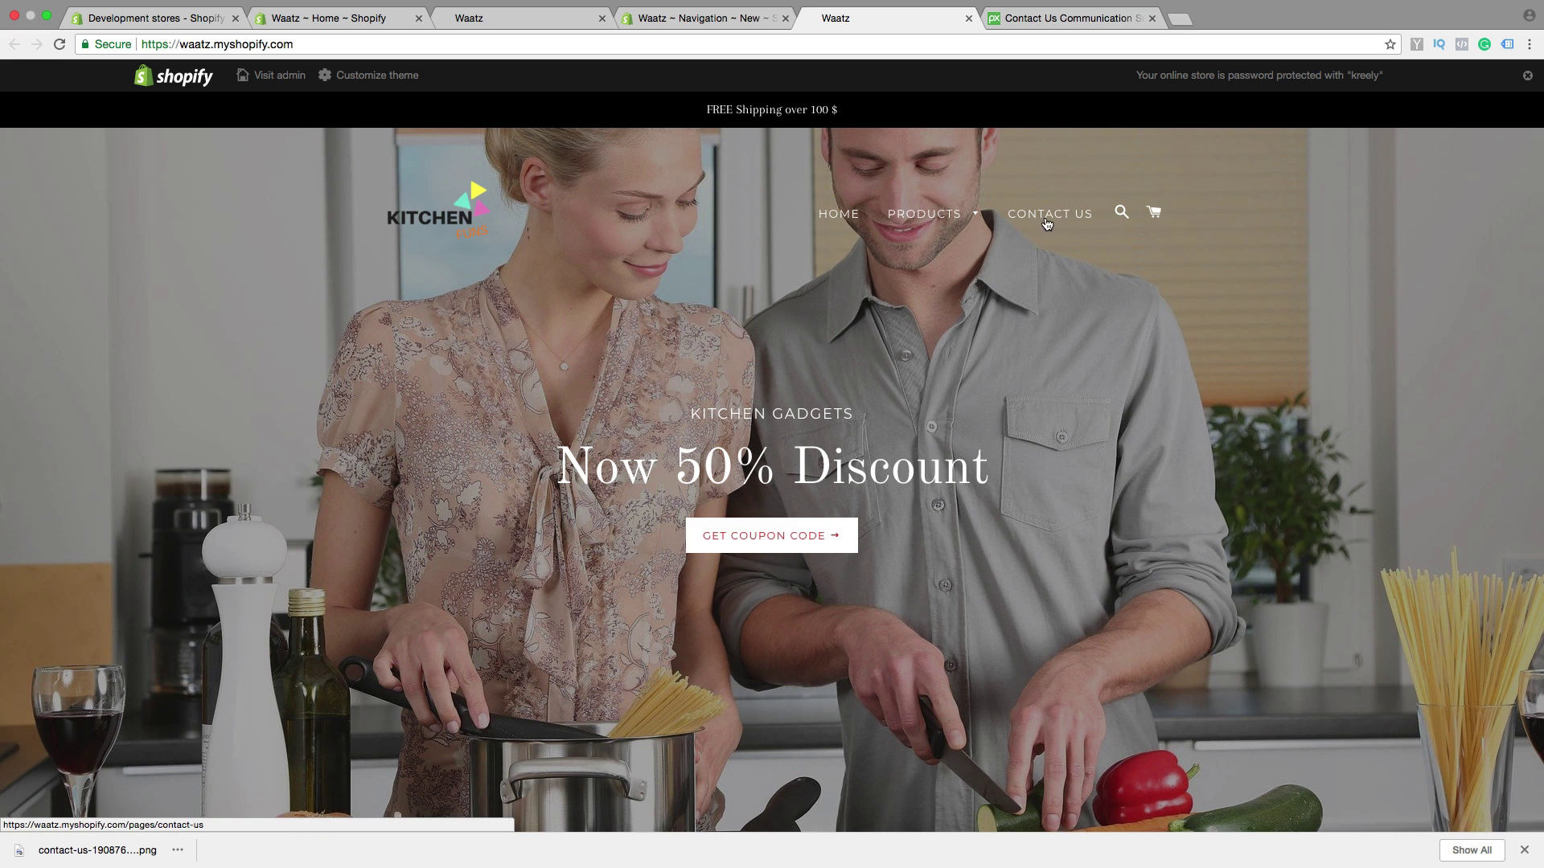
Scroll the storefront down and back up to check the footer's Contact us link
{"action": "scroll", "coordinate": [772, 647], "scroll_direction": "down", "scroll_amount": 15}
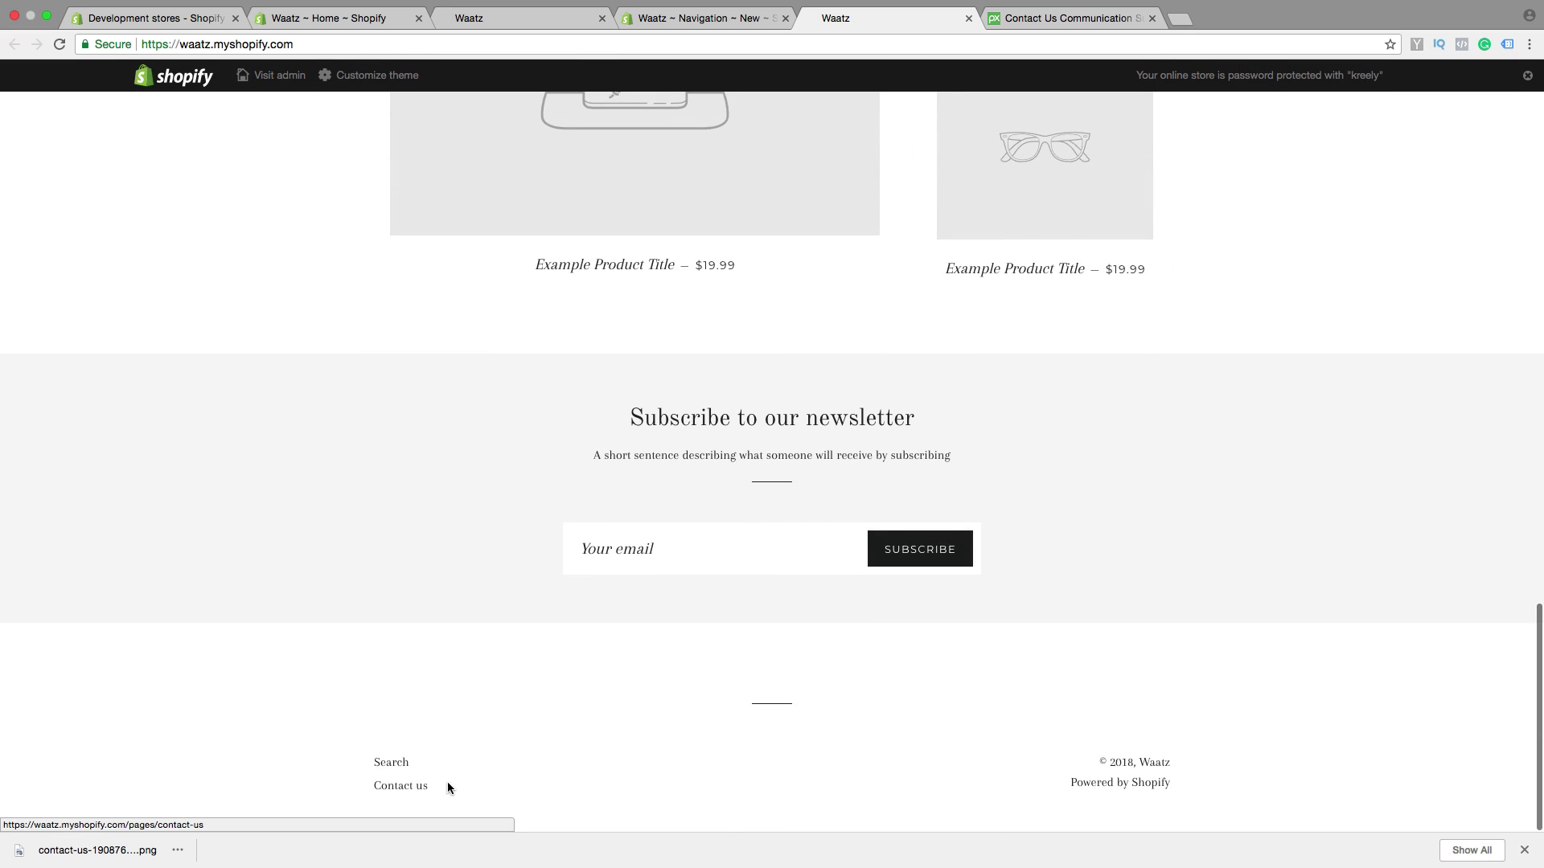
{"action": "scroll", "coordinate": [381, 749], "scroll_direction": "up", "scroll_amount": 15}
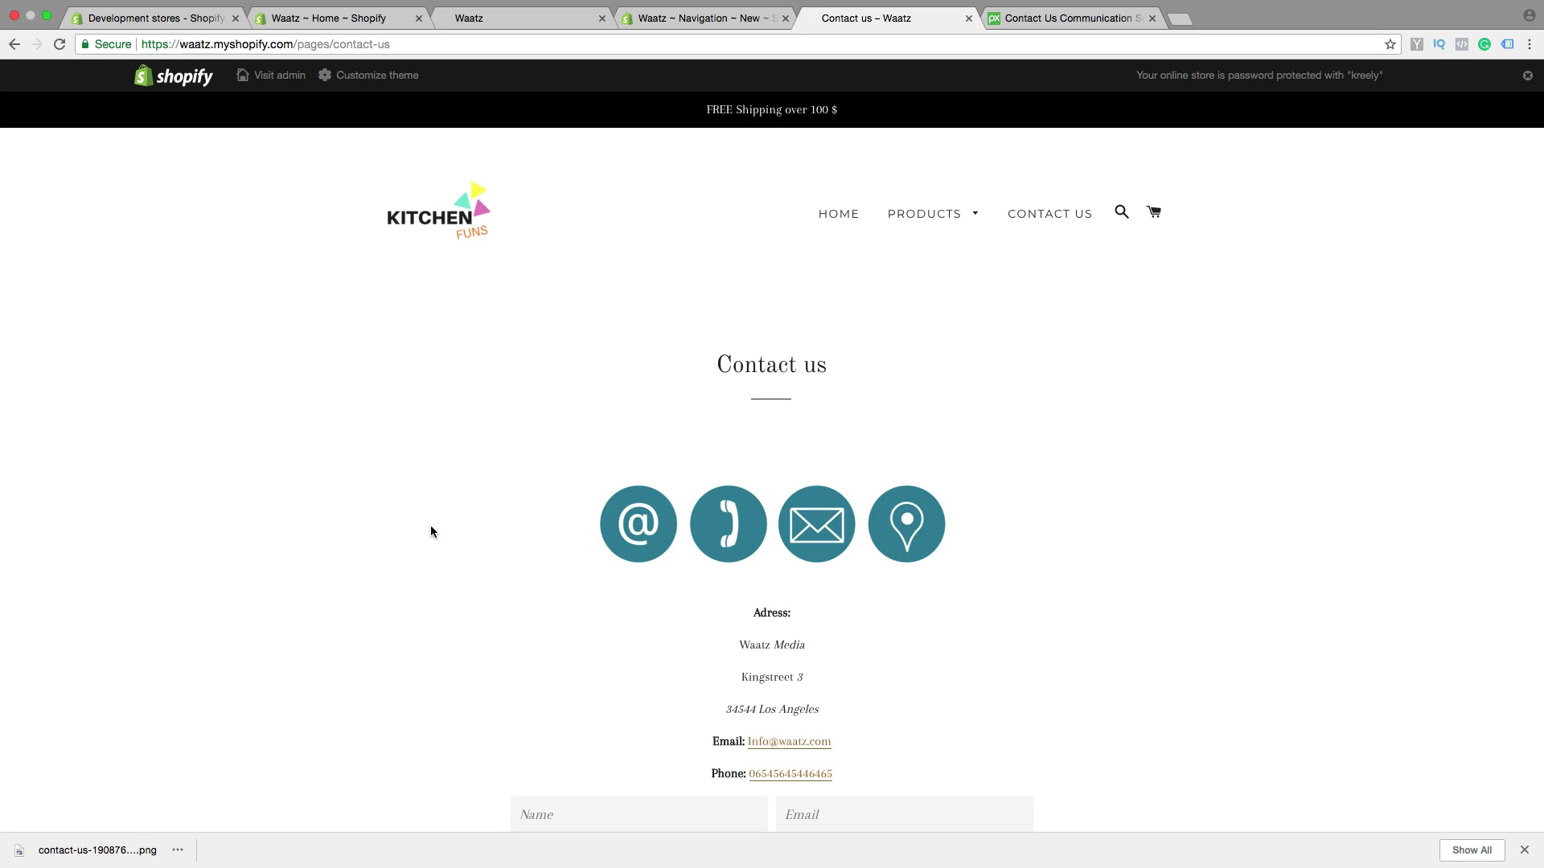
{"action": "scroll", "coordinate": [431, 531], "scroll_direction": "down", "scroll_amount": 5}
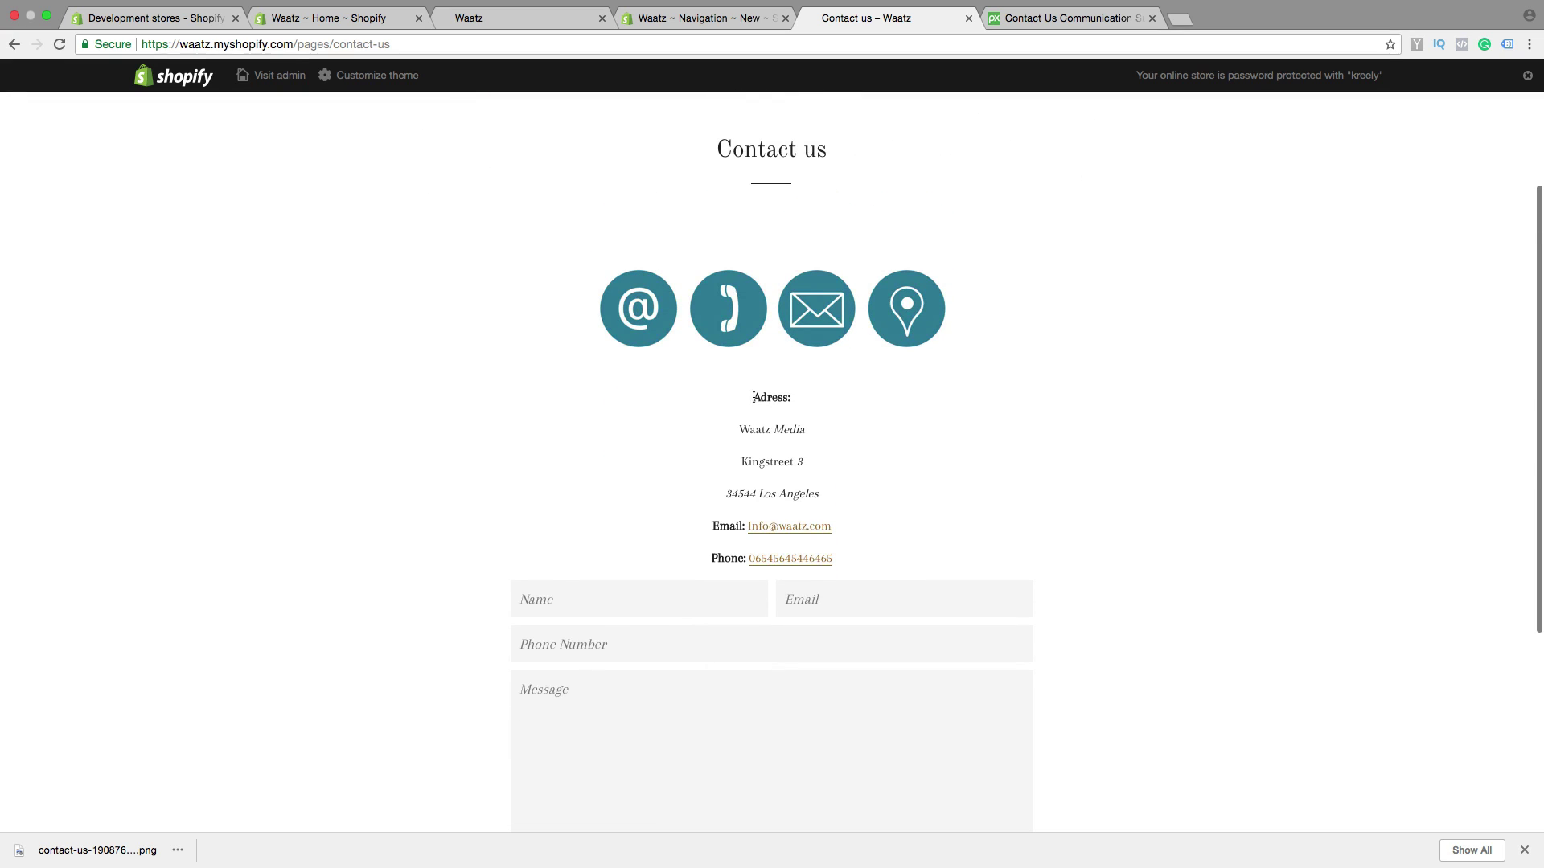
{"action": "left_click", "coordinate": [773, 529]}
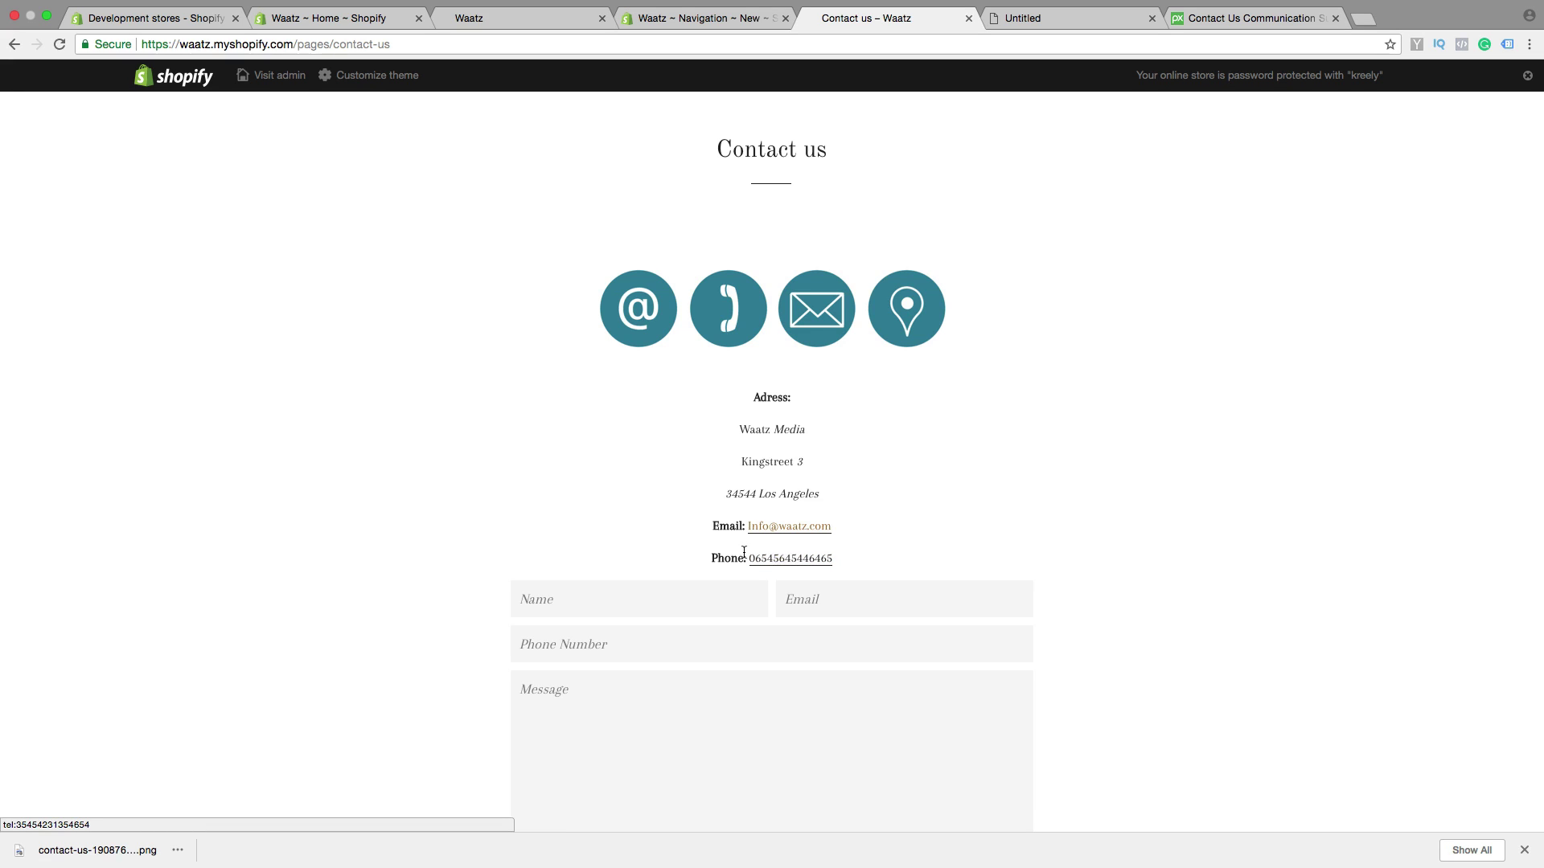
{"action": "scroll", "coordinate": [458, 533], "scroll_direction": "down", "scroll_amount": 5}
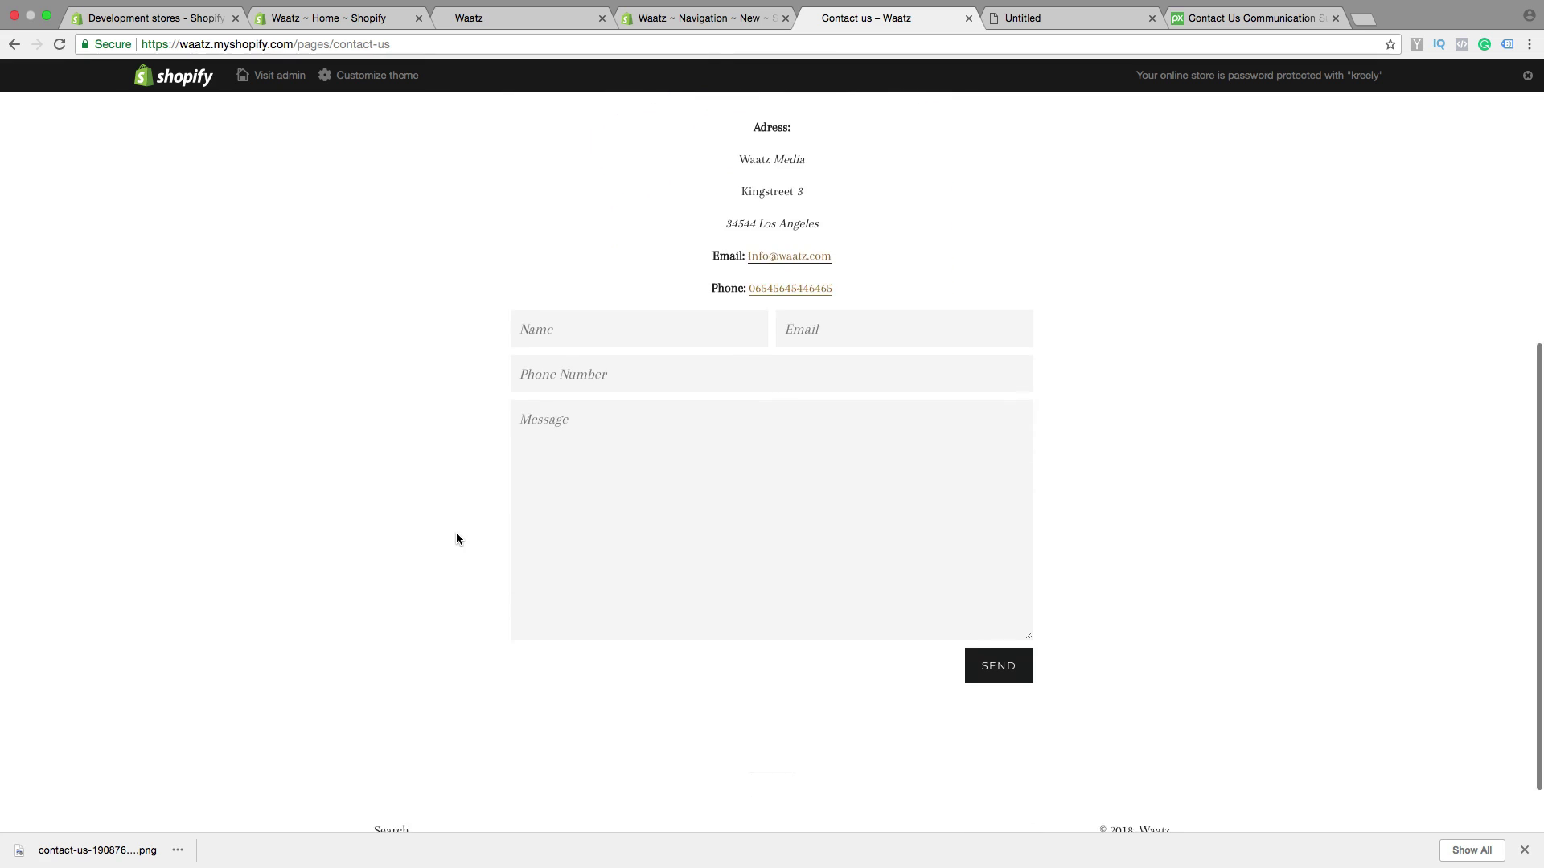
{"action": "scroll", "coordinate": [523, 450], "scroll_direction": "up", "scroll_amount": 1}
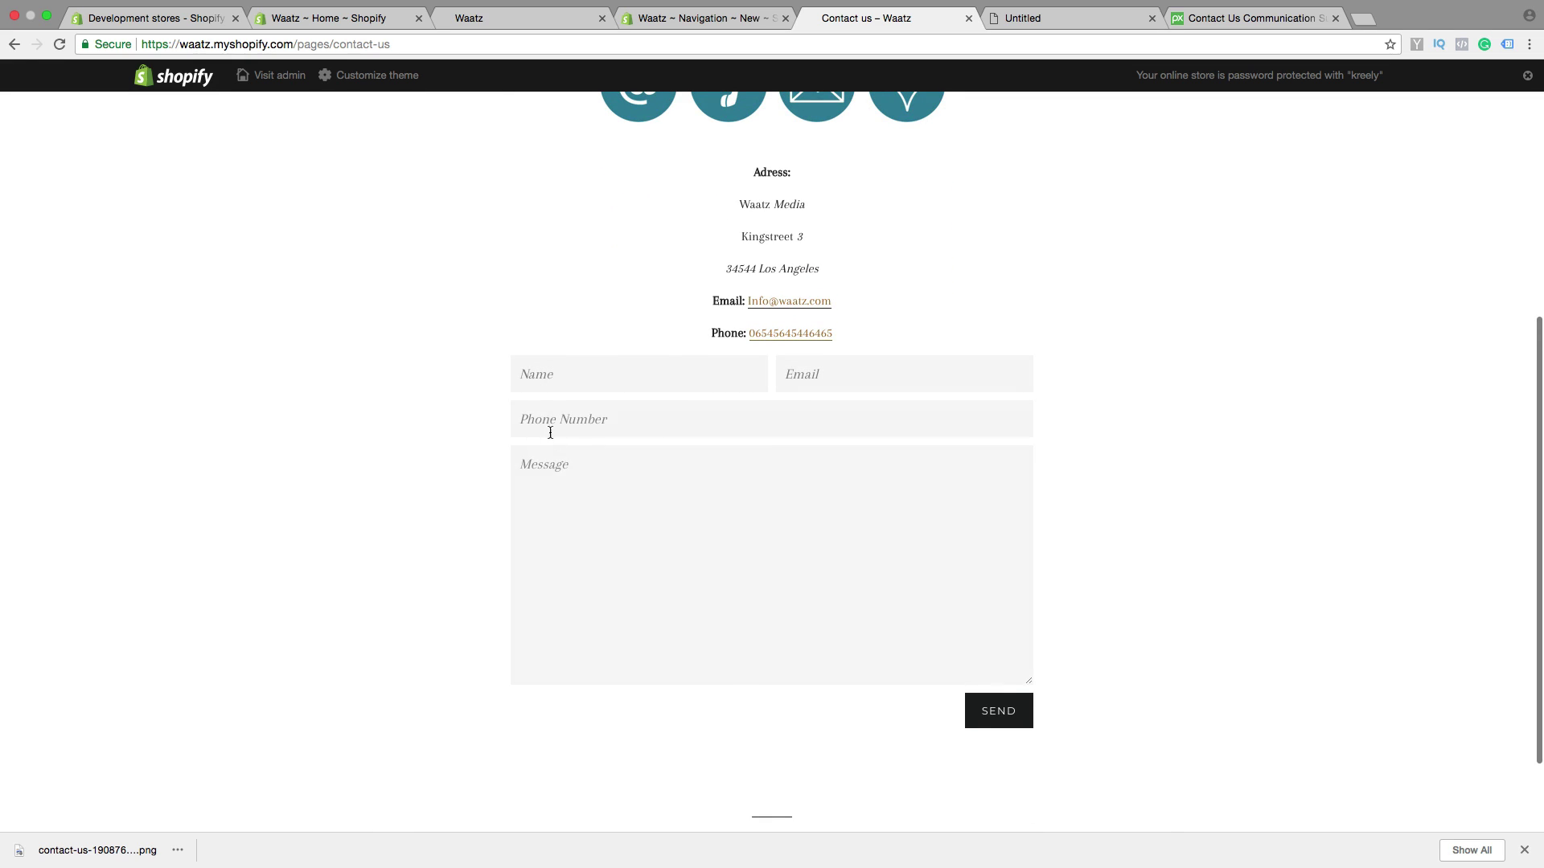
{"action": "scroll", "coordinate": [630, 538], "scroll_direction": "down", "scroll_amount": 1}
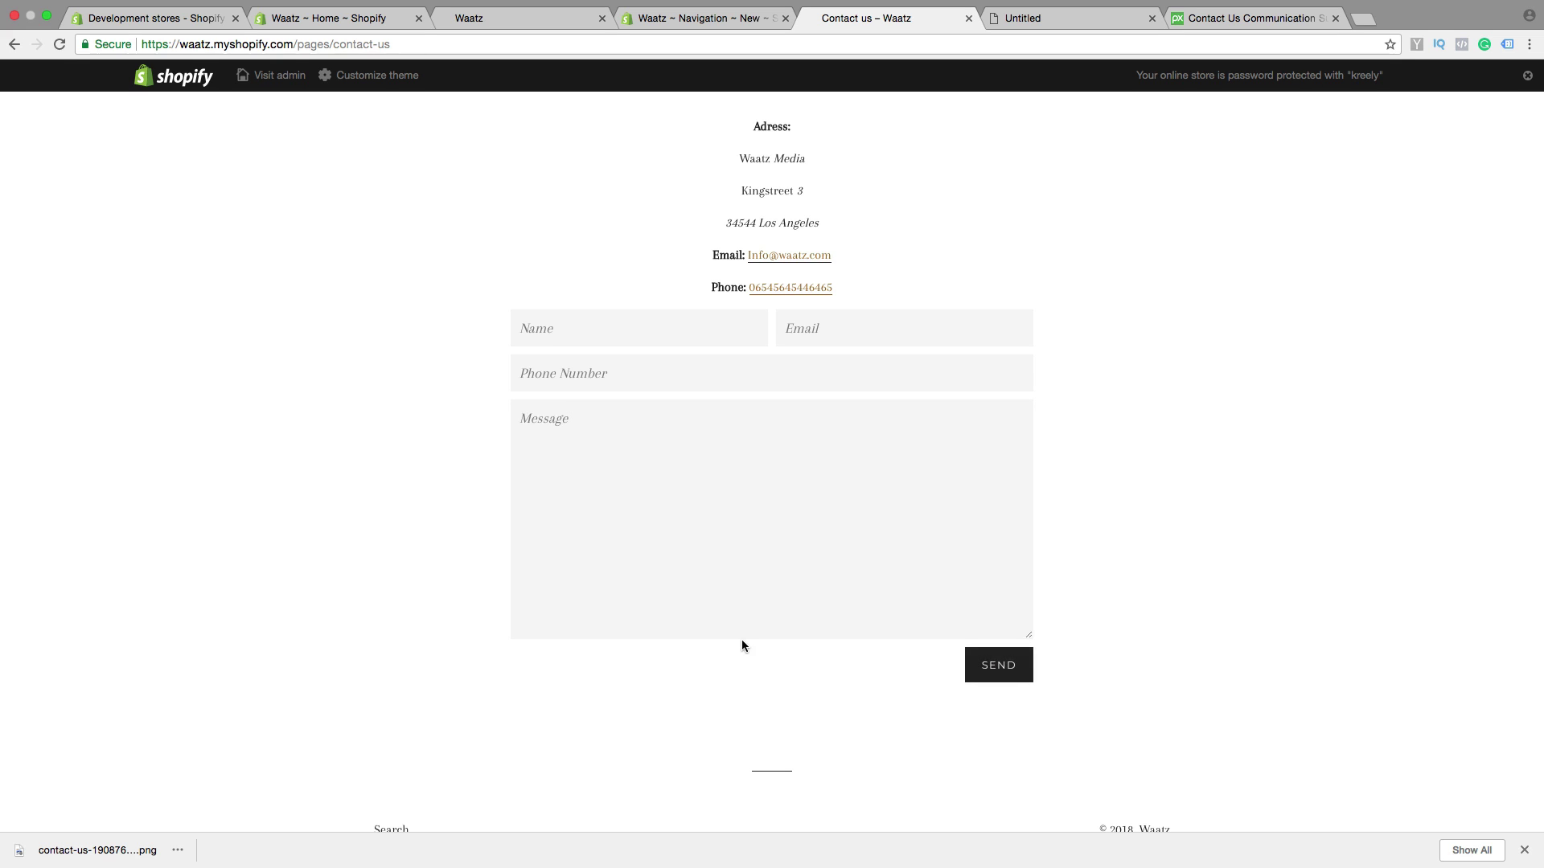
{"action": "scroll", "coordinate": [703, 640], "scroll_direction": "down", "scroll_amount": 2}
{"action": "scroll", "coordinate": [576, 631], "scroll_direction": "up", "scroll_amount": 10}
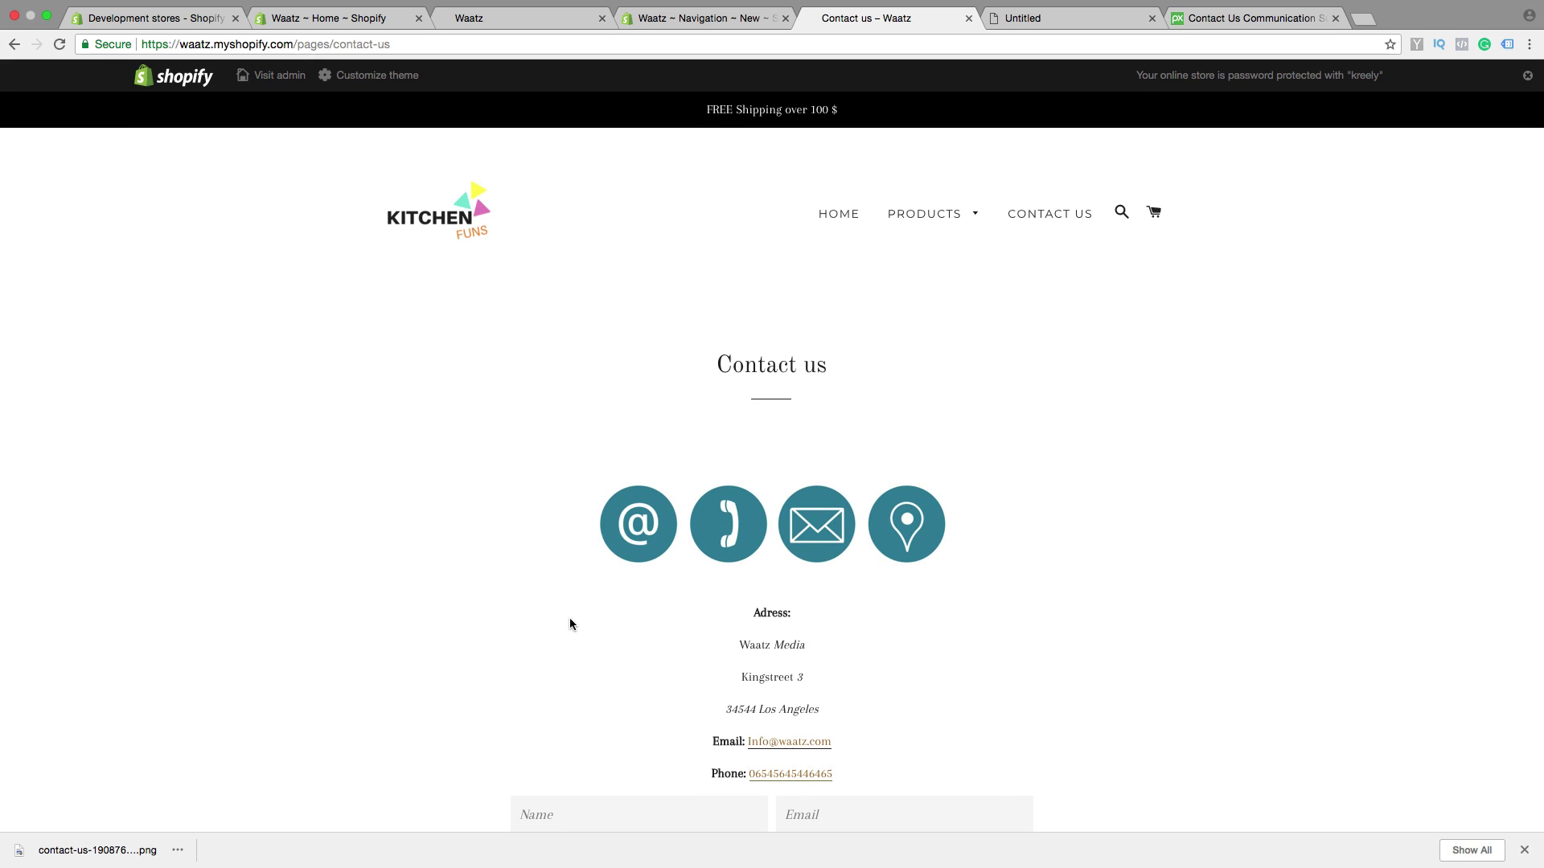